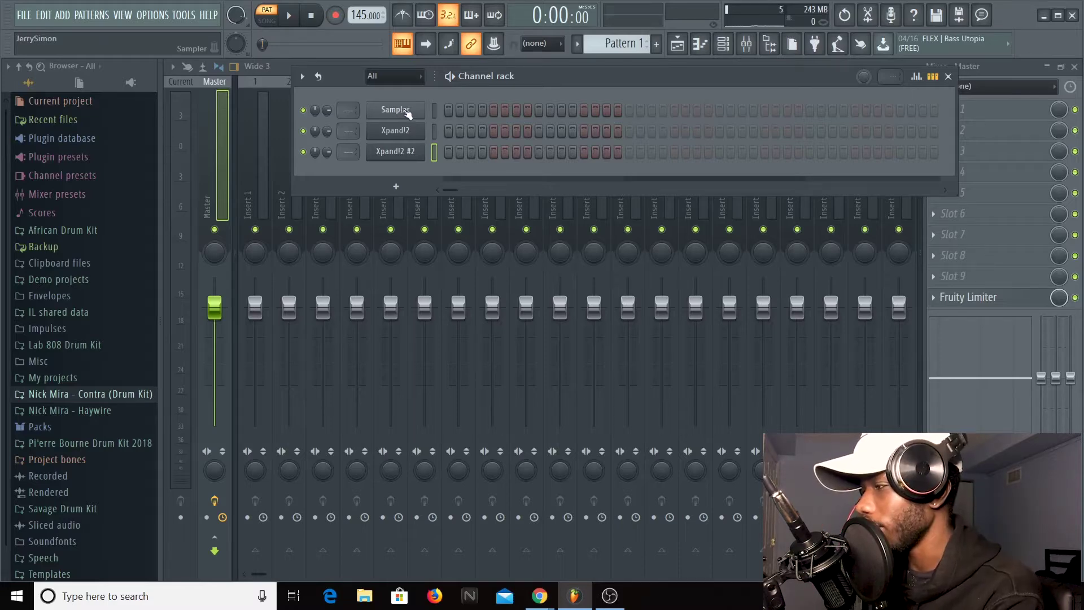
Reposition the channel rack and open the piano roll of the Sampler channel
drag(496, 83, 486, 99)
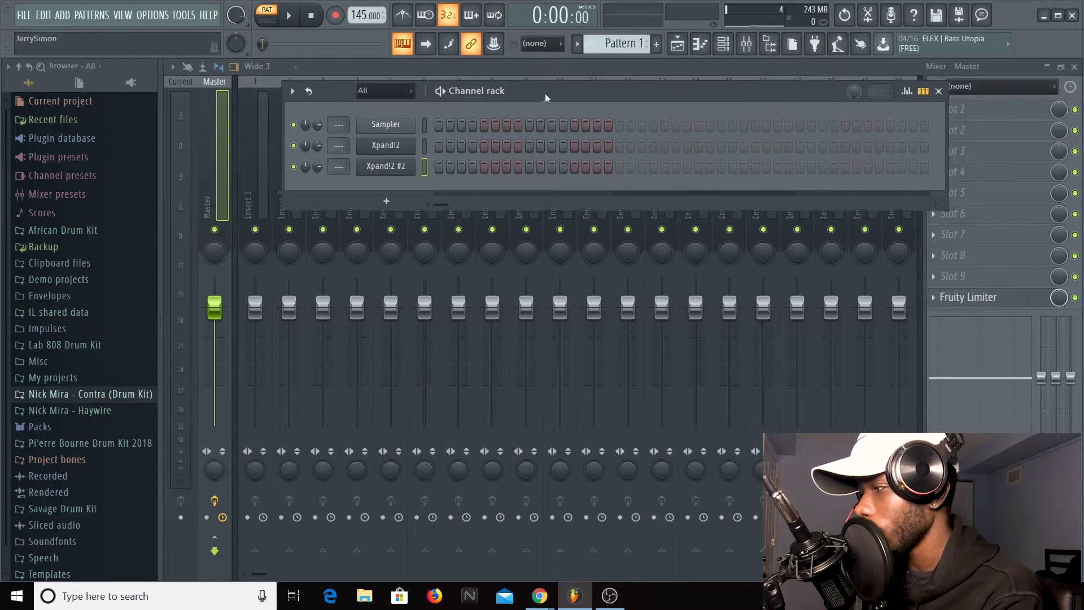
right_click(394, 127)
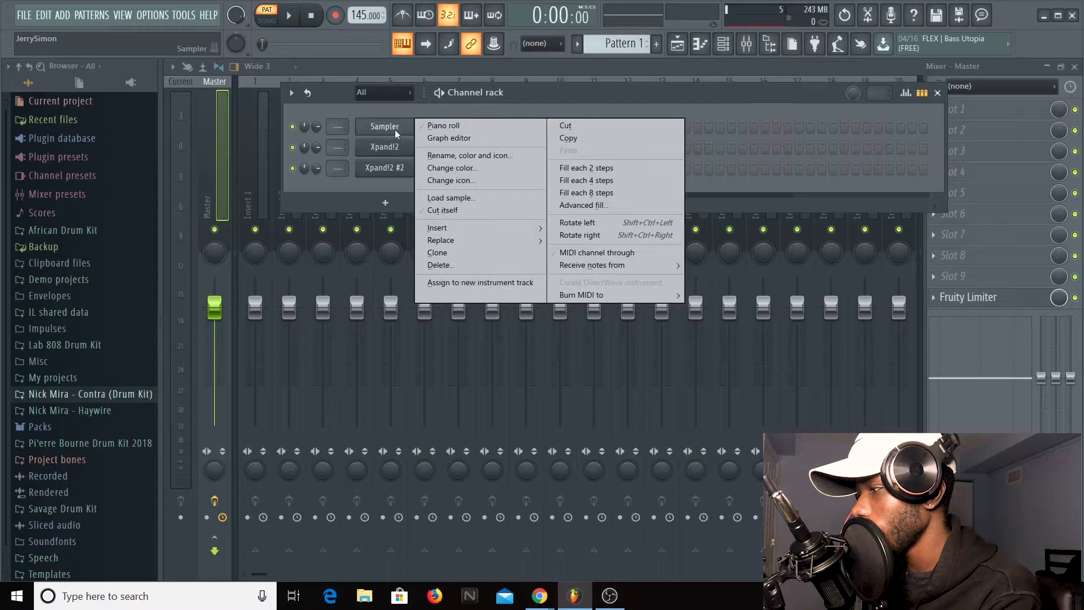
click(472, 127)
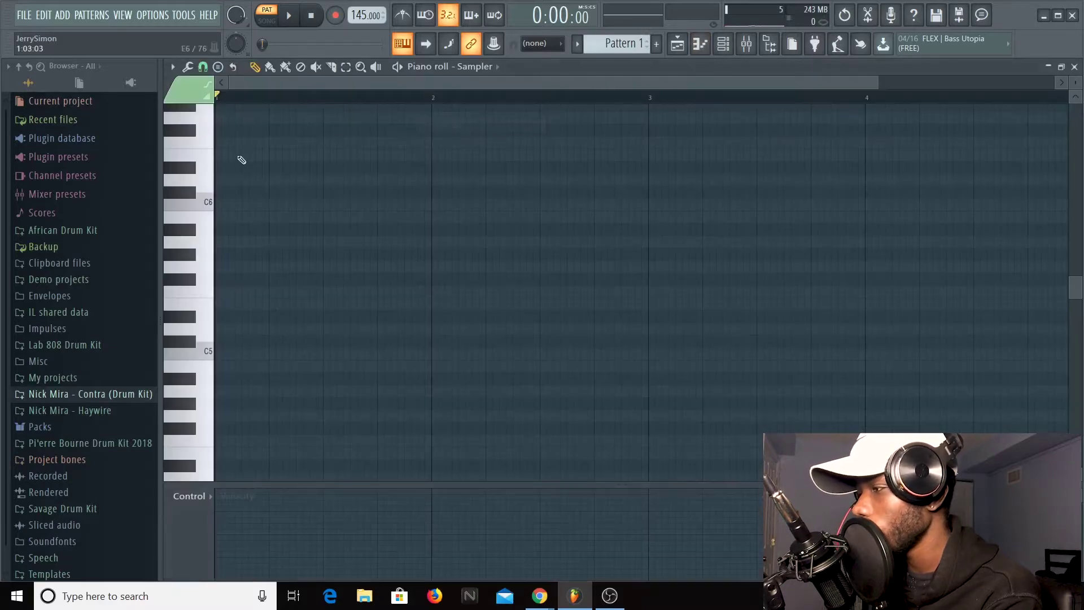
Stamp a Minor Natural (Aeolian) scale at the start of bar 1 with its root on F#5
click(219, 69)
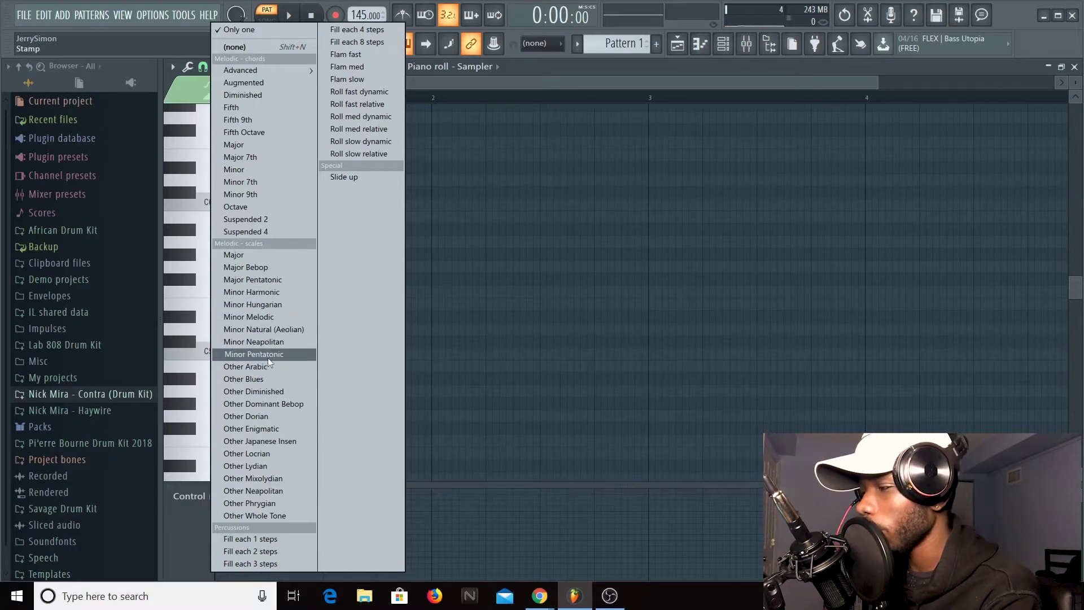
click(262, 328)
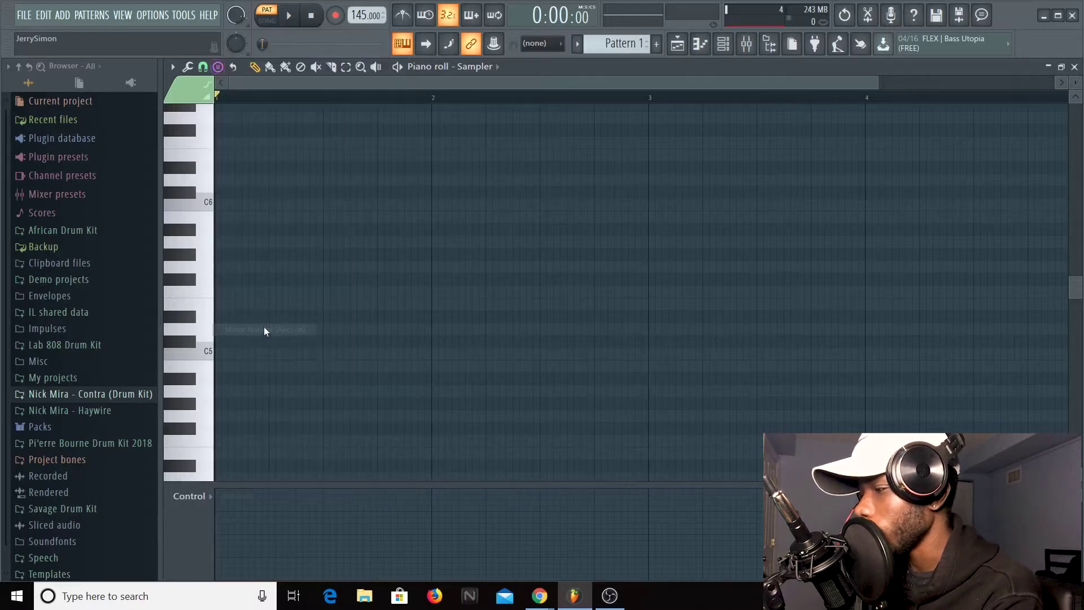
click(245, 331)
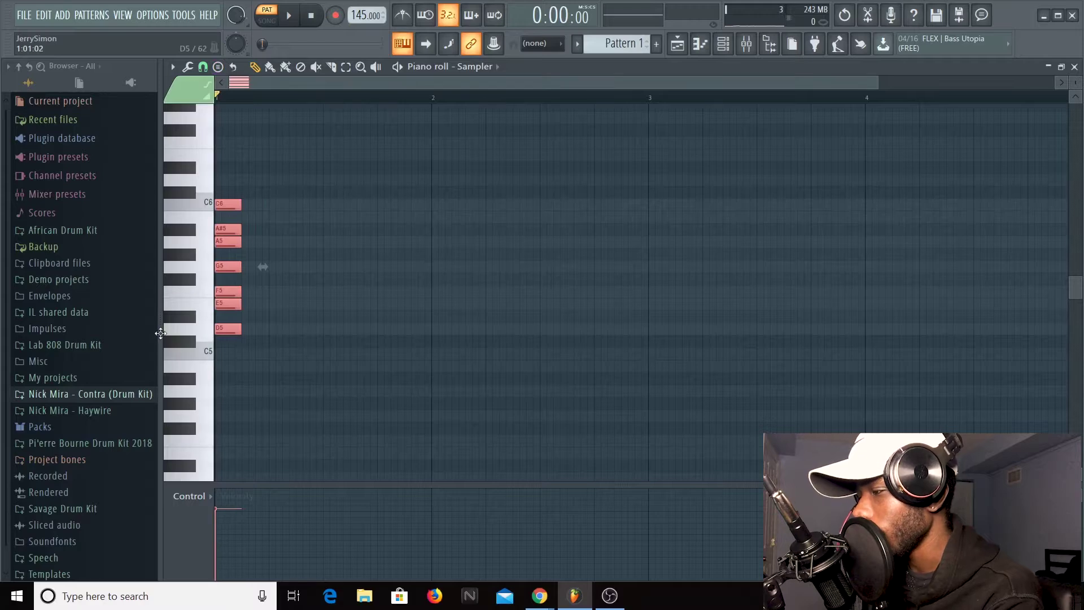
drag(160, 333, 159, 275)
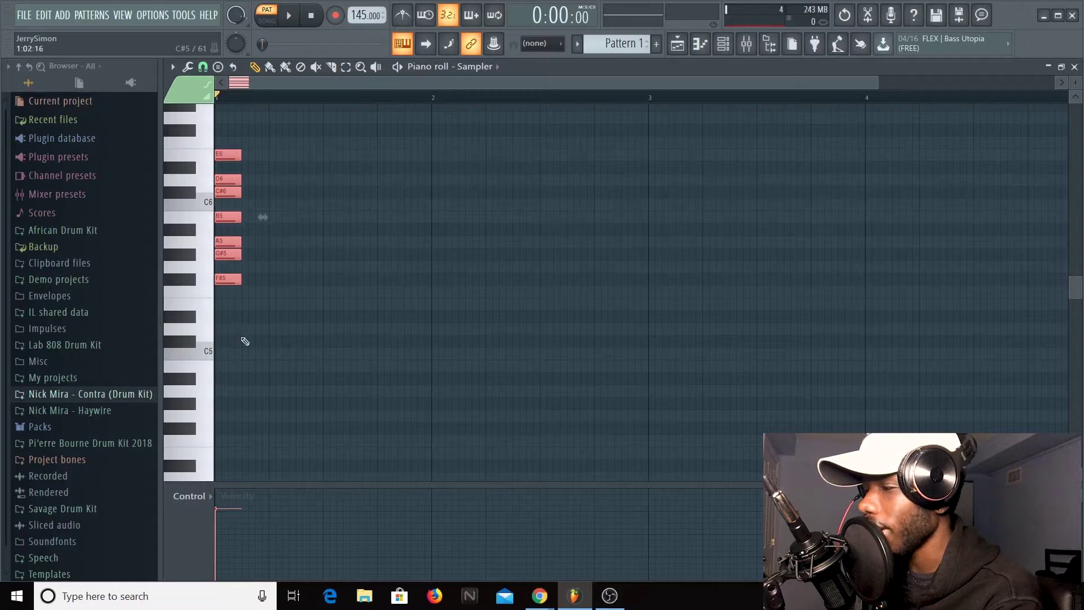
key(ctrl+Down)
key(ctrl+Up)
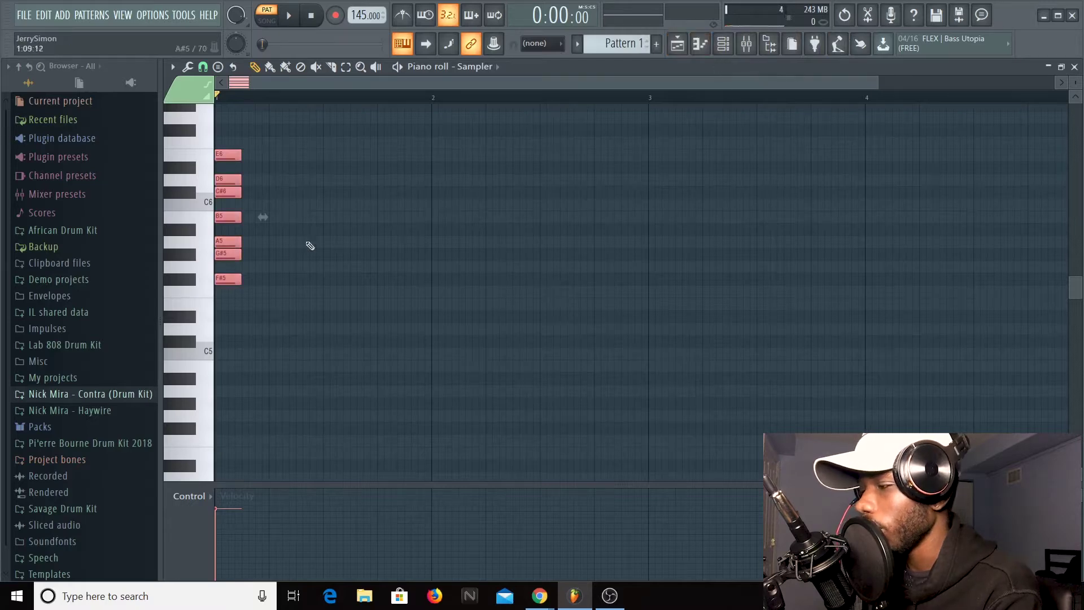
Duplicate the scale notes into the two octaves below, with roots on F#4 and F#3
drag(260, 324, 213, 158)
mouse_move(229, 283)
mouse_down()
mouse_move(338, 333)
mouse_move(214, 438)
mouse_move(203, 398)
mouse_move(202, 425)
mouse_up()
scroll(364, 401, down, 2)
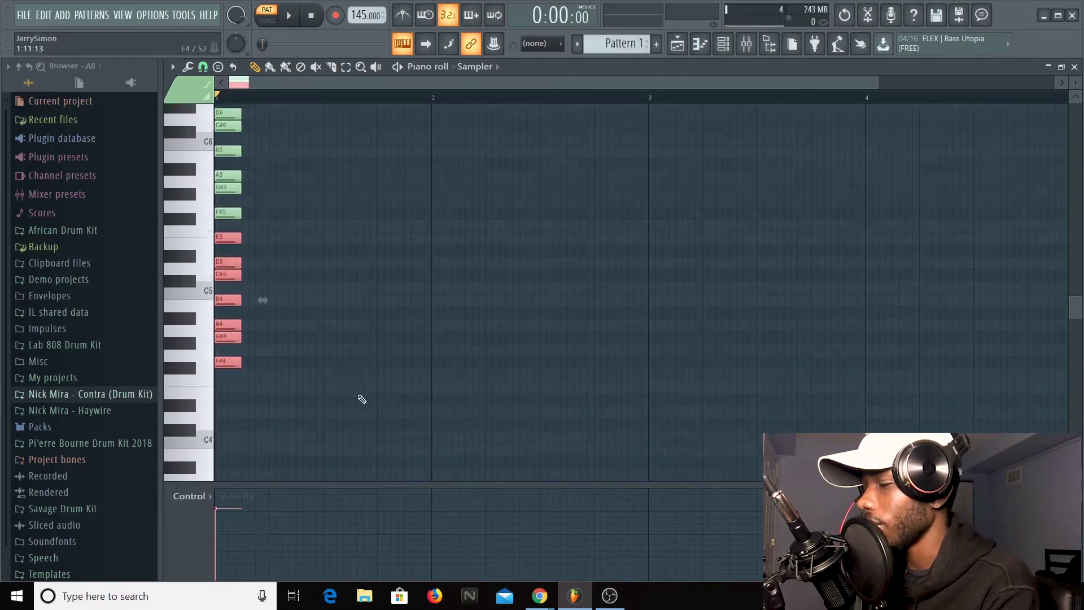
drag(265, 384, 216, 223)
drag(228, 350, 209, 417)
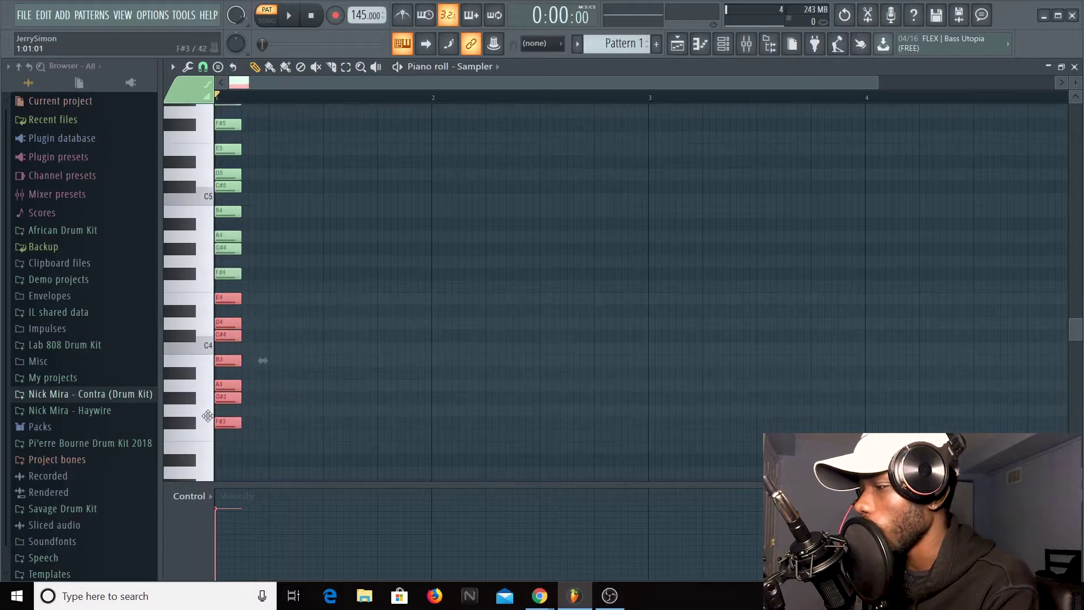
Extend all scale notes to the start of bar 5, using a temporary B5 end note there and deleting it
scroll(299, 402, up, 5)
drag(296, 304, 217, 243)
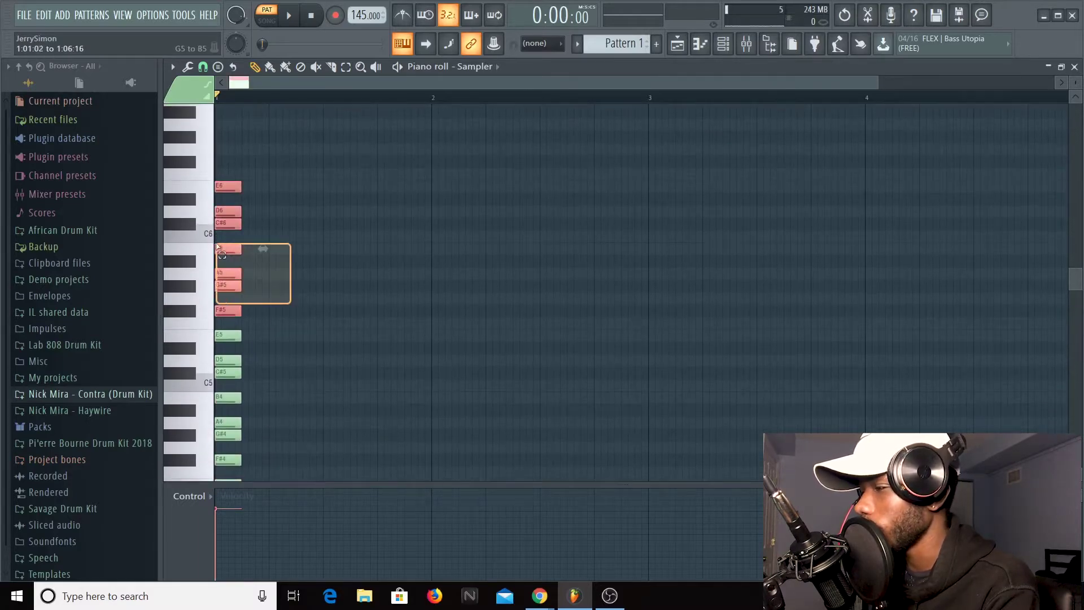
click(904, 248)
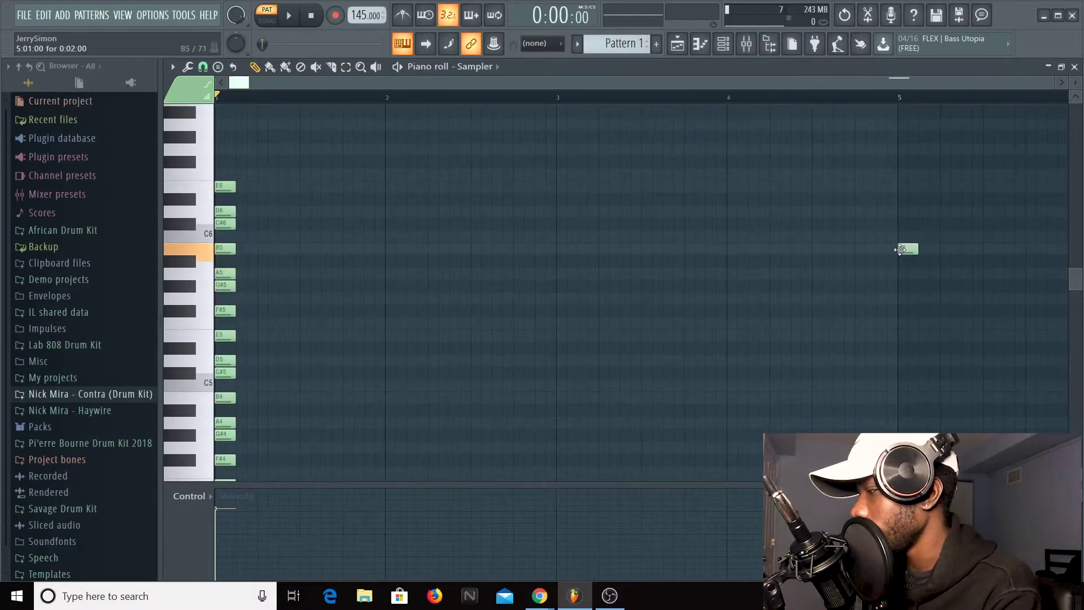
click(906, 250)
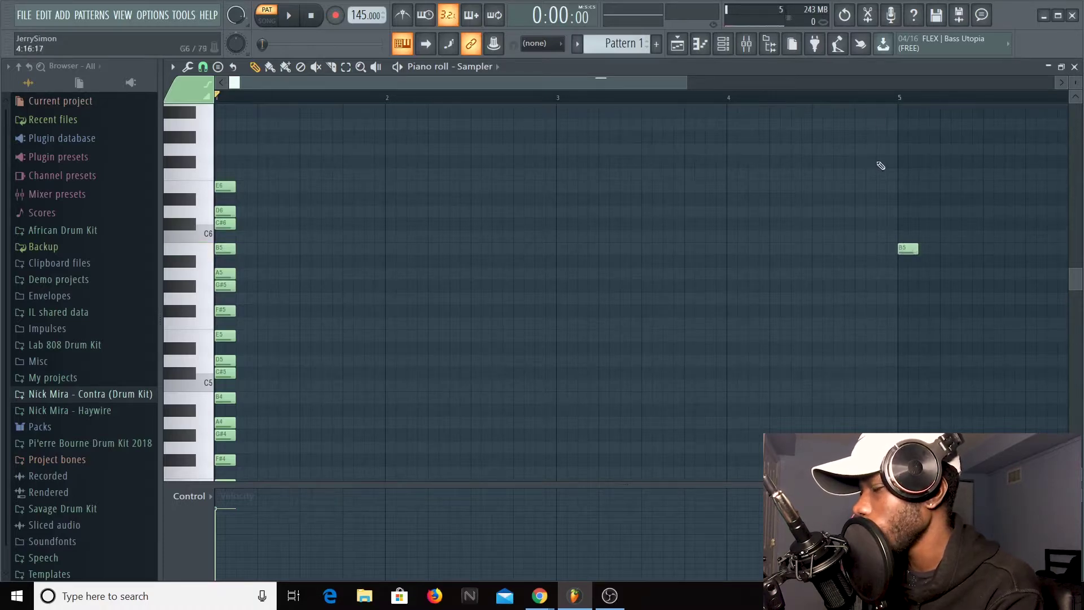
key(ctrl+l)
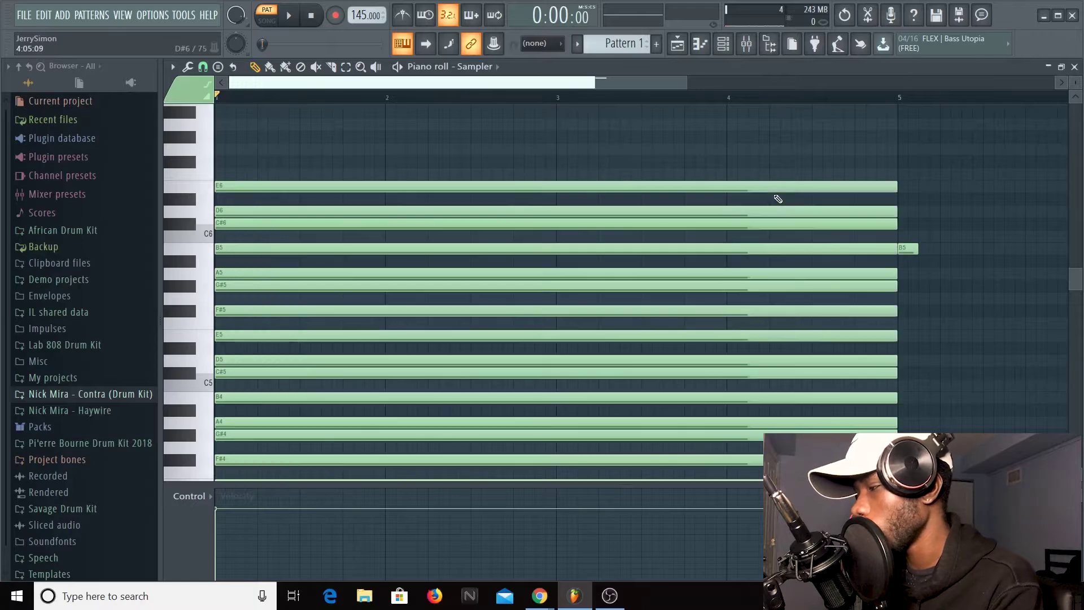
right_click(915, 248)
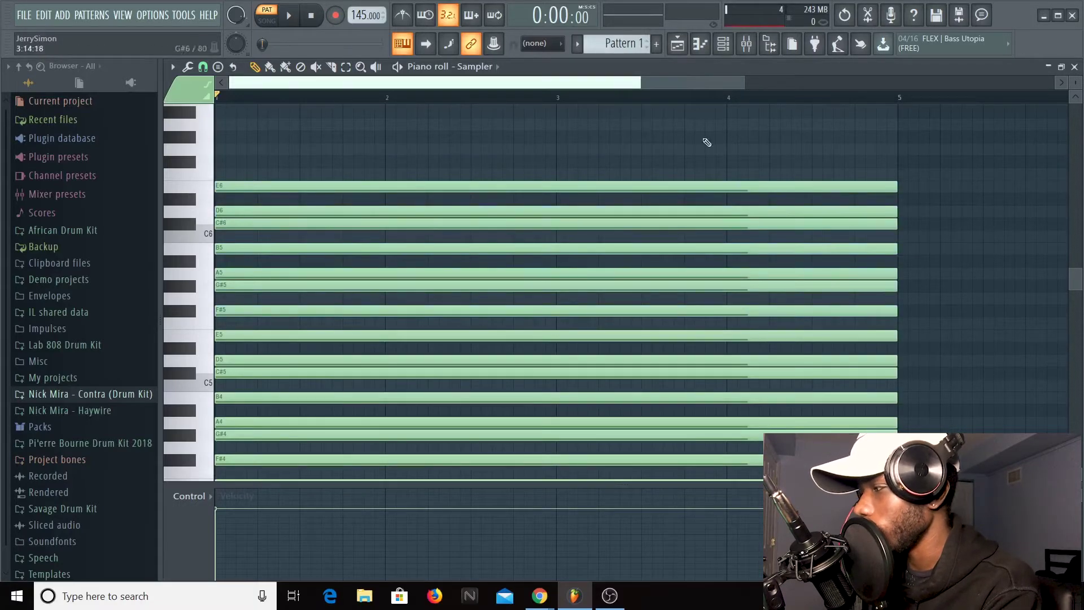
Close the Sampler's piano roll and open the piano roll of the first Xpand!2 channel
scroll(695, 98, down, 2)
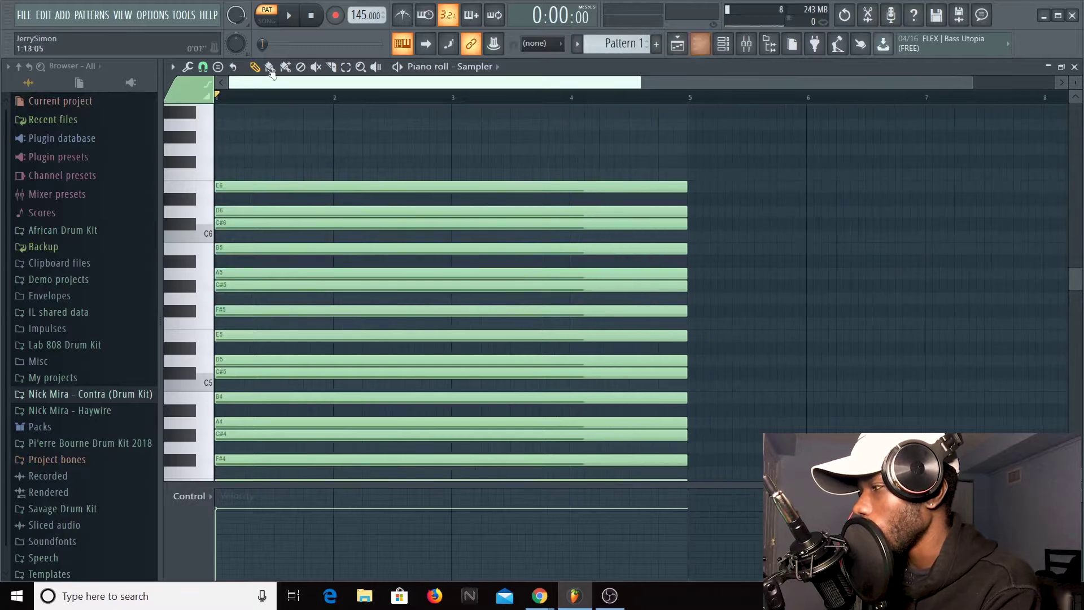
click(173, 69)
click(701, 44)
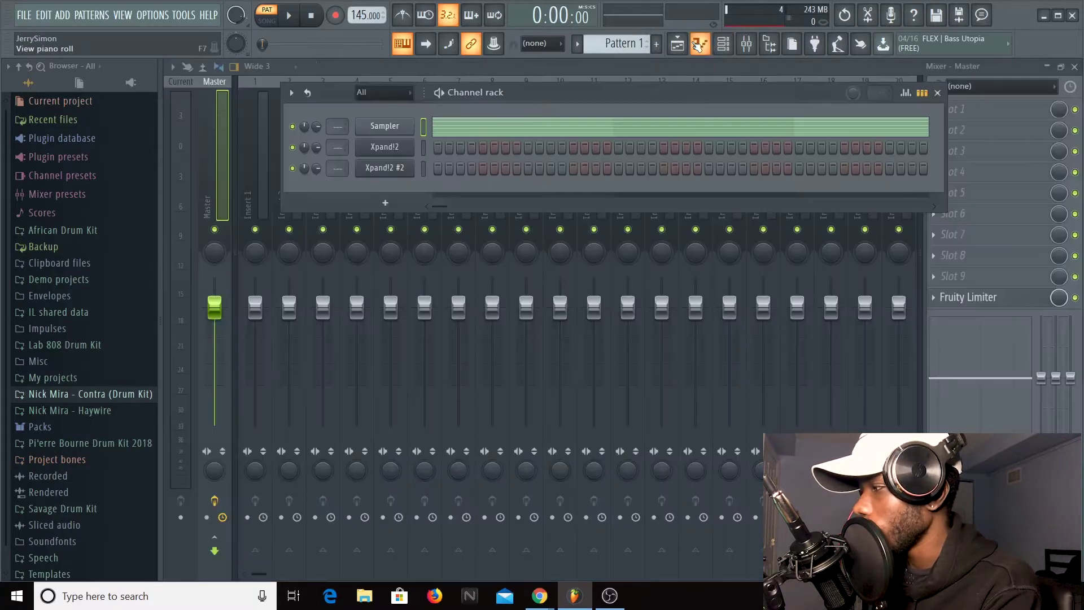
right_click(392, 151)
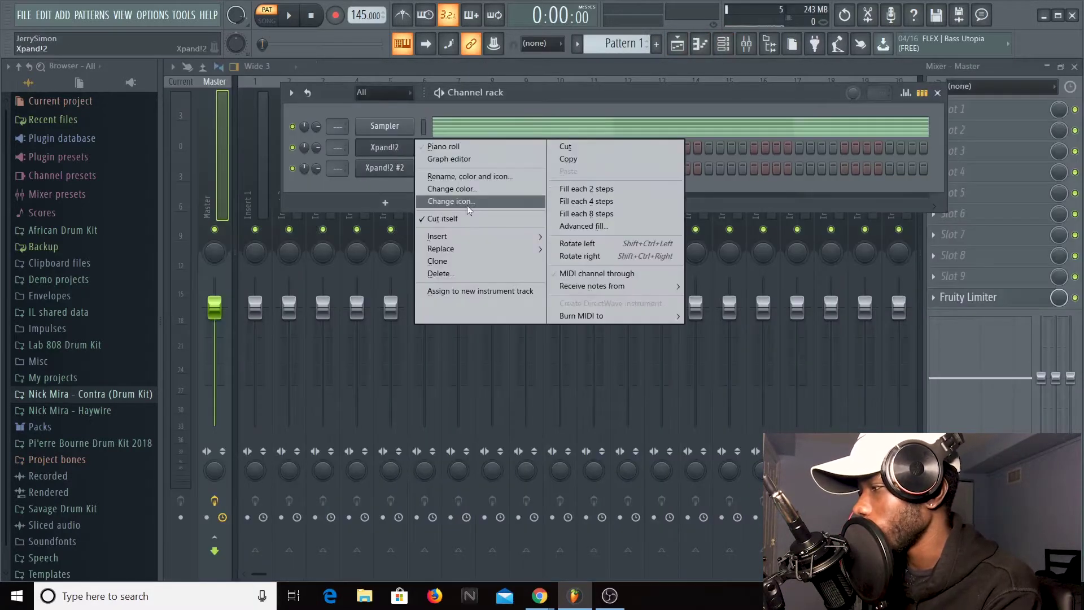
click(470, 148)
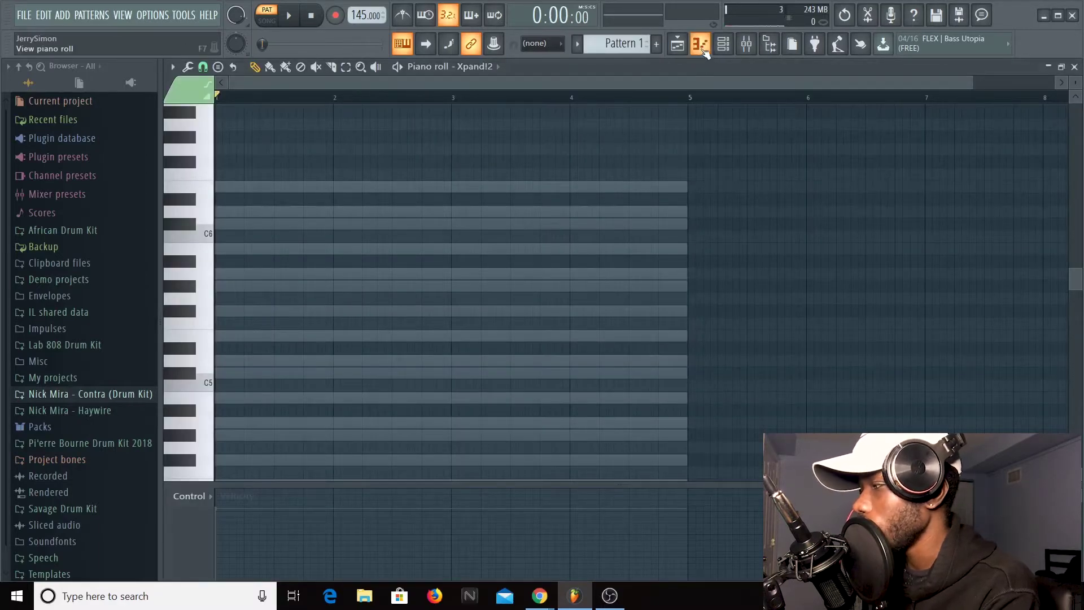
click(701, 45)
right_click(397, 141)
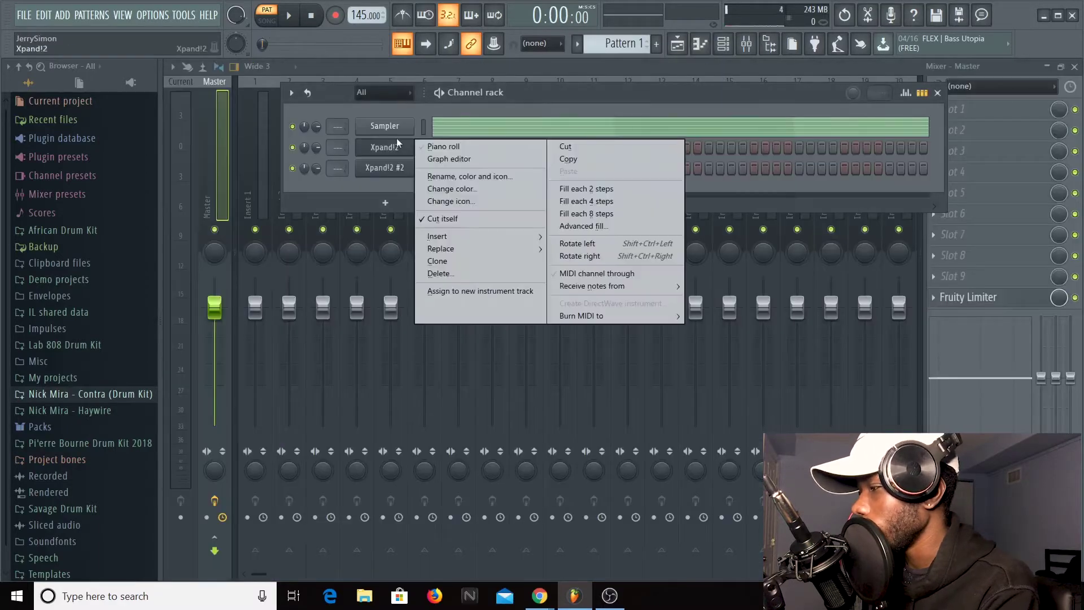
click(448, 147)
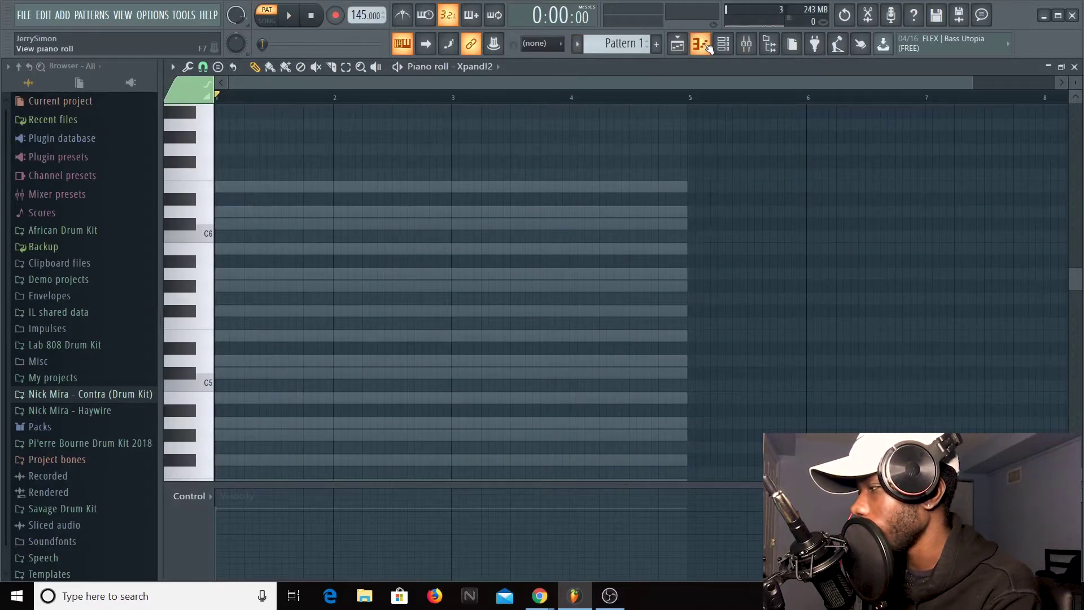
Compare the ghost notes in Xpand!2 with the Sampler's scale notes, and return to the Xpand!2 piano roll
scroll(305, 266, down, 3)
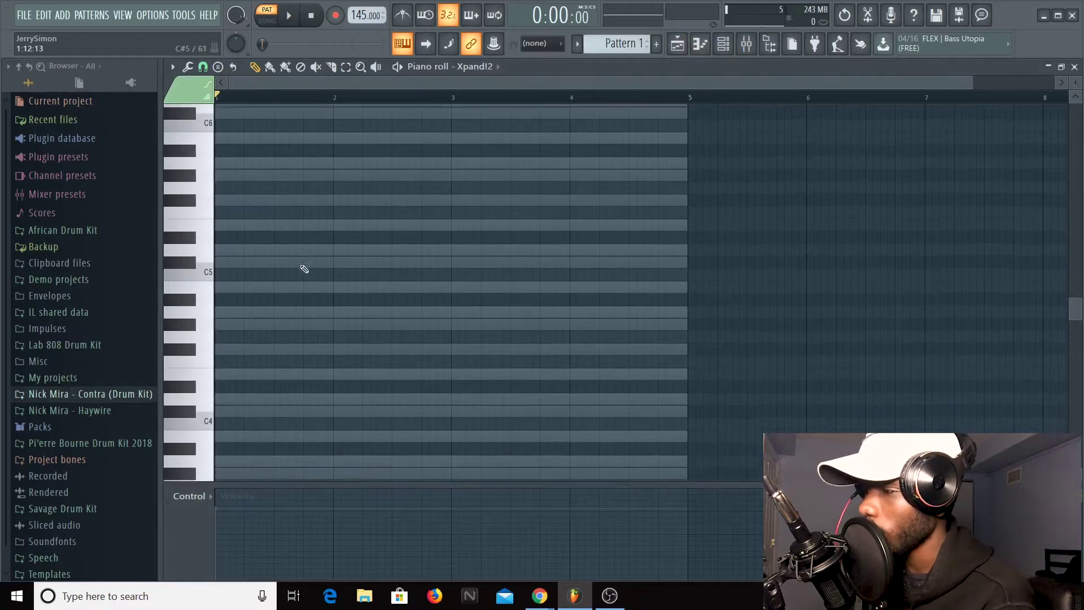
scroll(268, 260, down, 1)
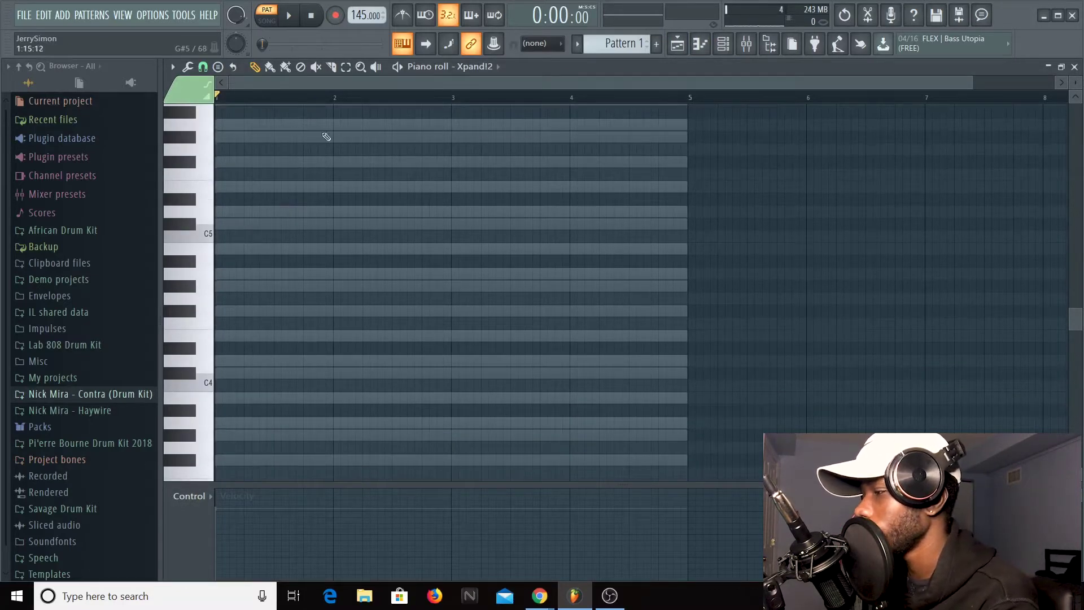
click(474, 72)
click(480, 96)
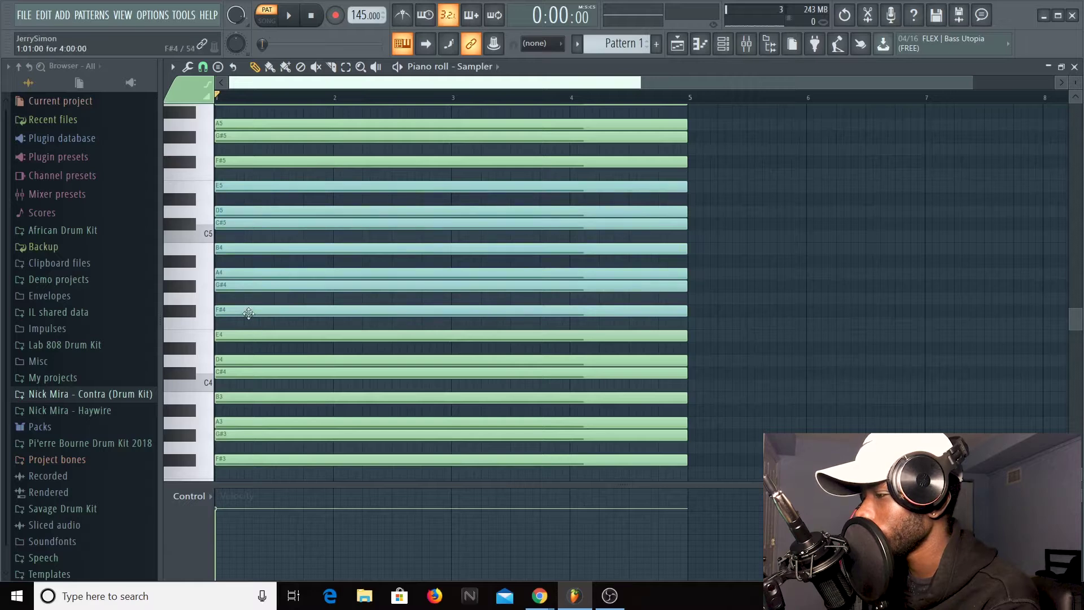
click(475, 67)
click(486, 108)
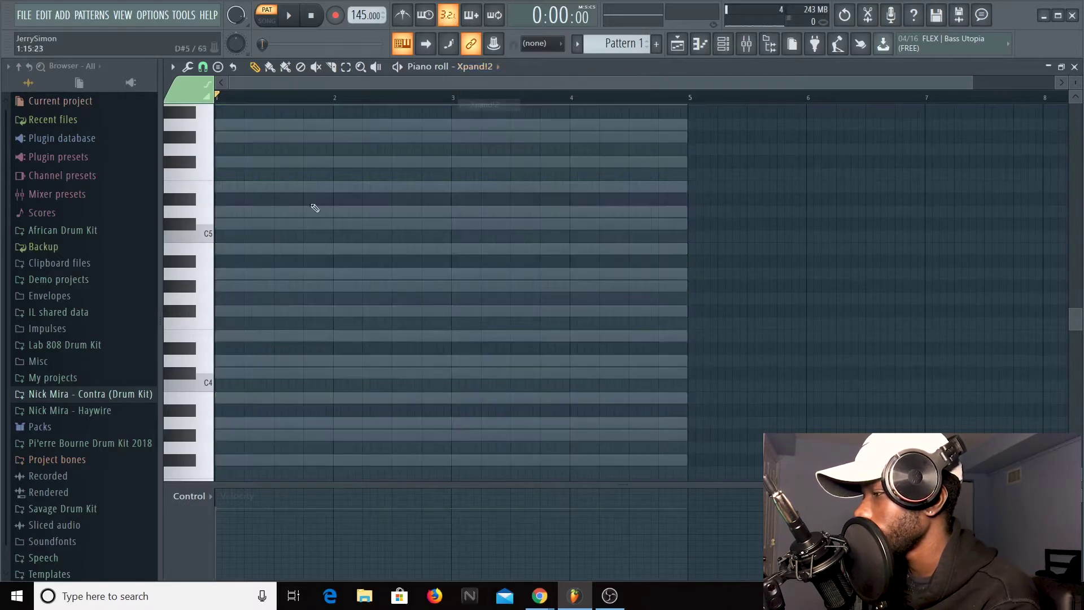
Draw two 11-step notes, B4 and F#4, at the start of bar 1, removing the stray G#4 note
click(221, 286)
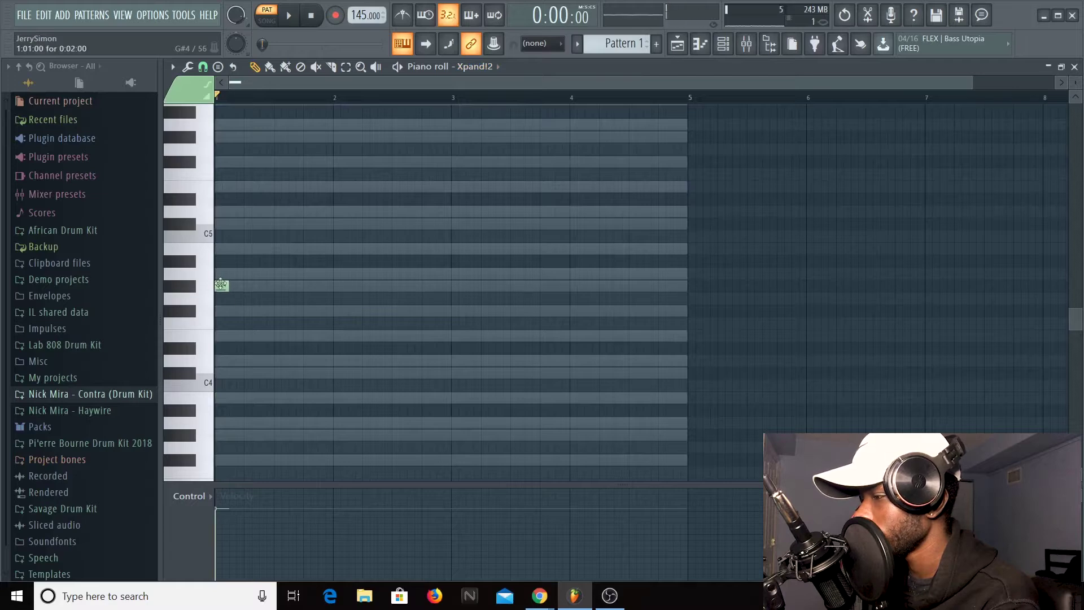
right_click(221, 287)
drag(219, 316, 295, 254)
click(230, 337)
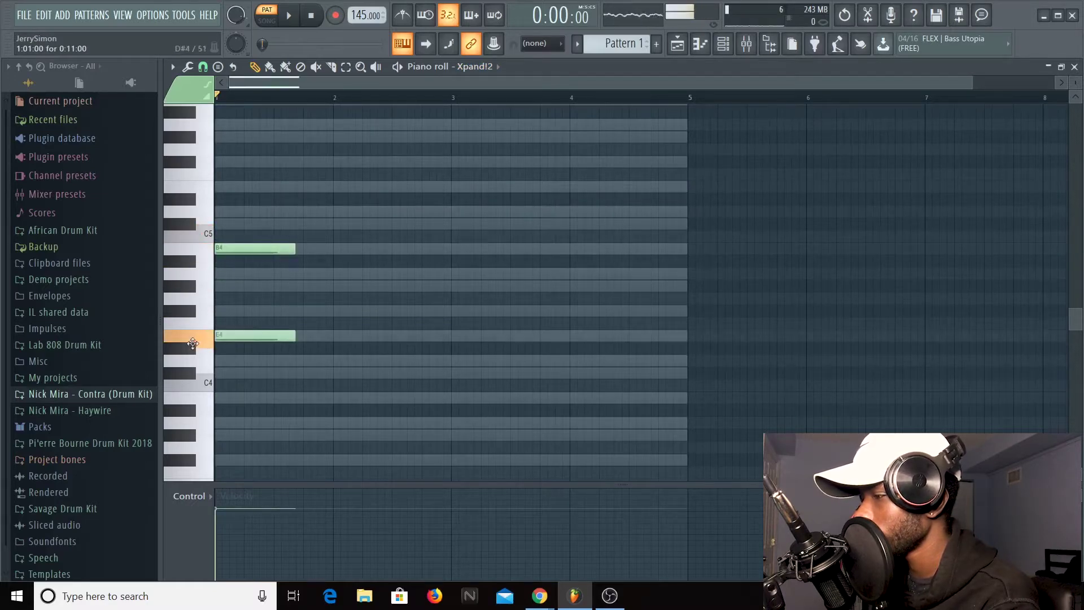
drag(230, 338, 233, 309)
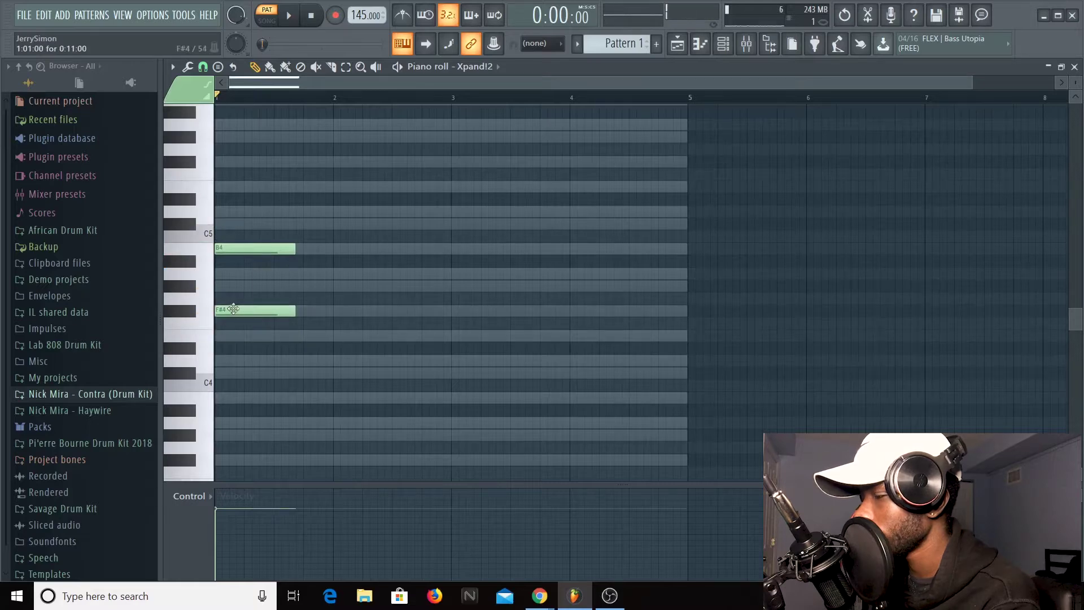
Try the B4 note at step 5 and move it back to the start of bar 1
drag(240, 253, 265, 259)
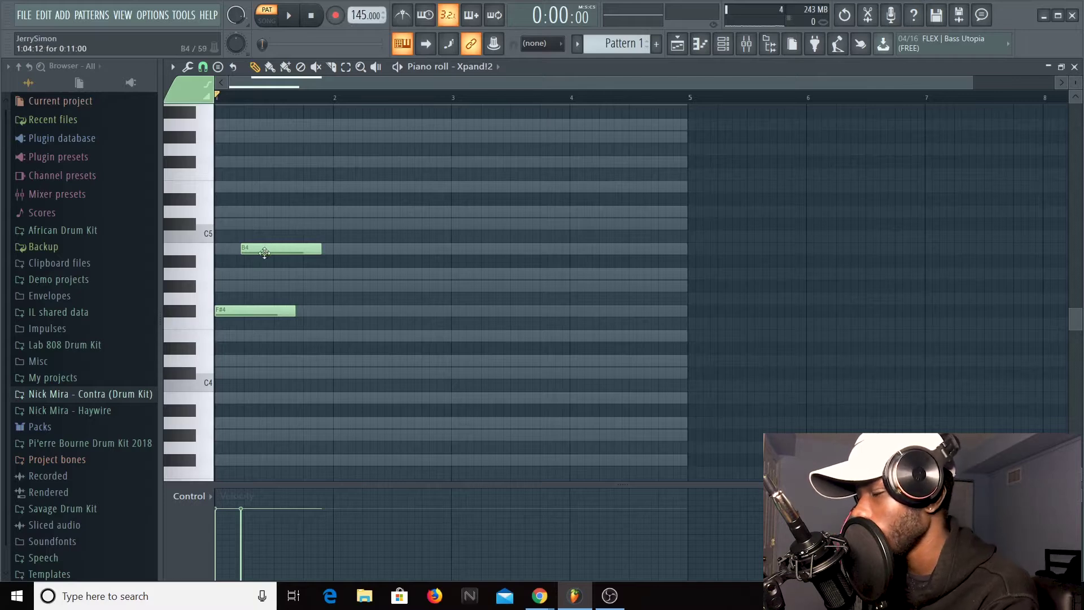
drag(264, 253, 268, 253)
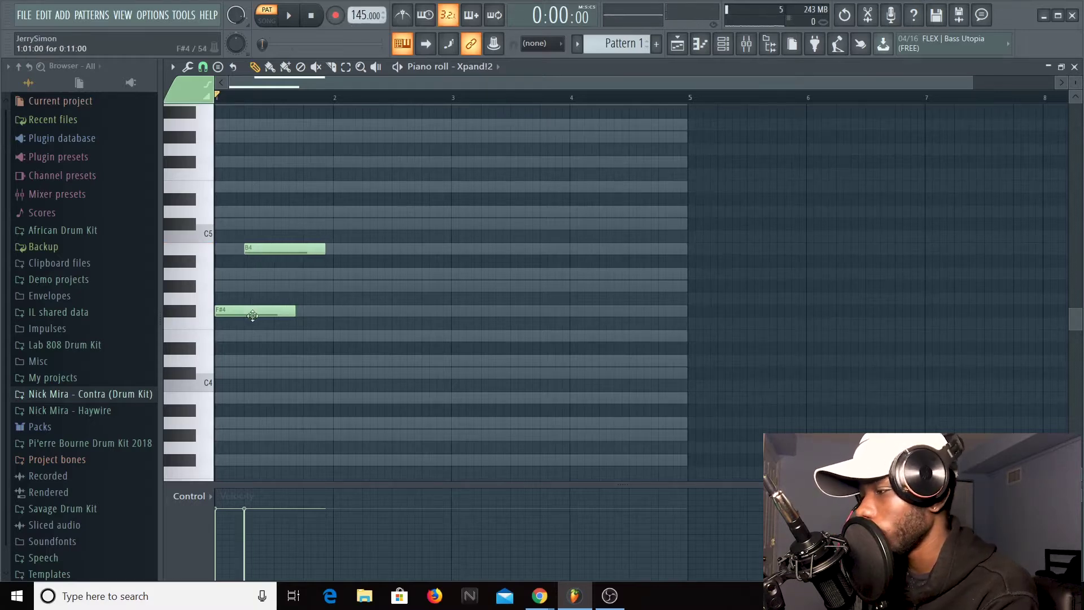
click(272, 248)
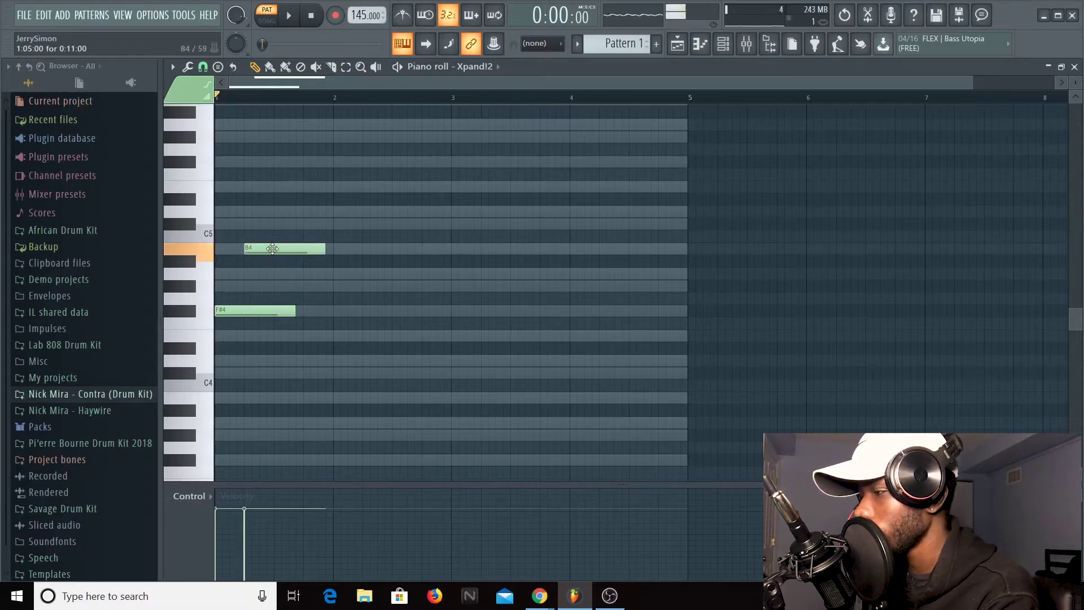
drag(273, 249, 243, 249)
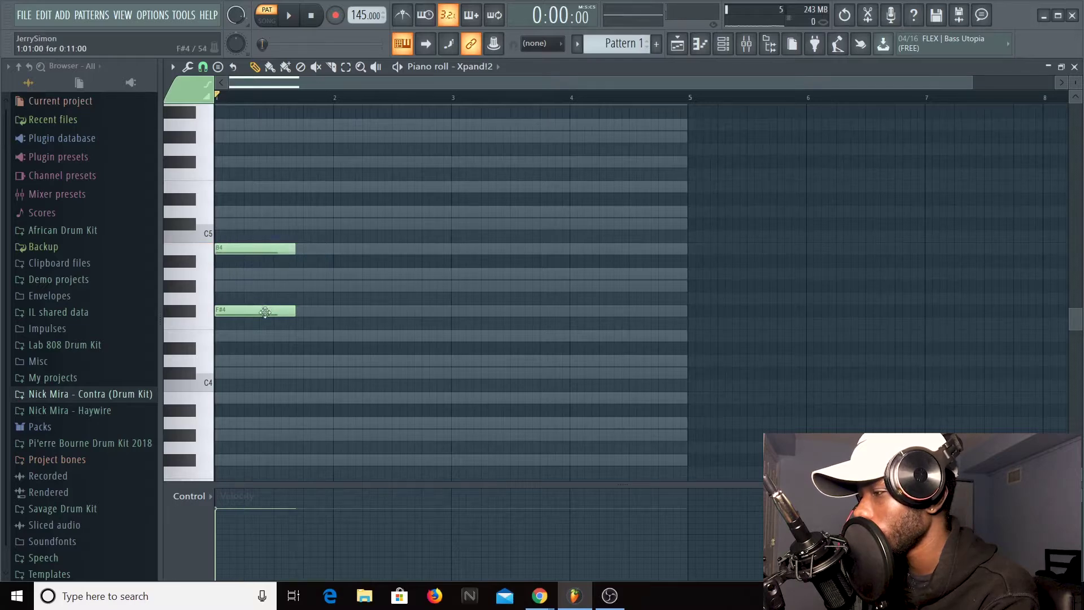
Delete the F#4 note and stack D5, F#5 and A5 above B4 at bar 1, each 11 steps long
right_click(266, 312)
drag(270, 211, 238, 213)
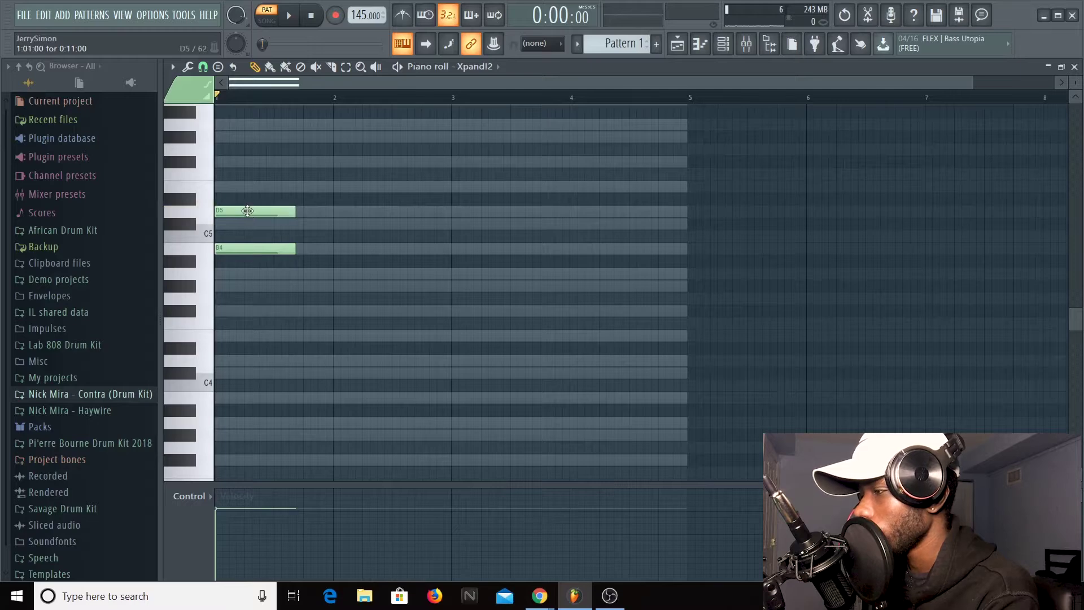
click(240, 164)
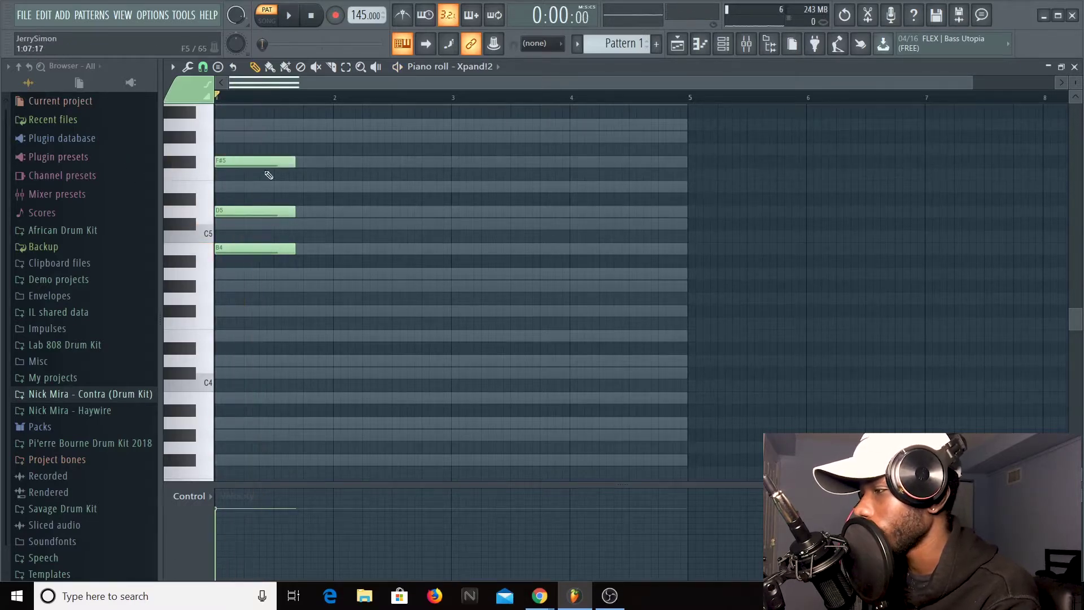
scroll(269, 175, up, 3)
click(243, 199)
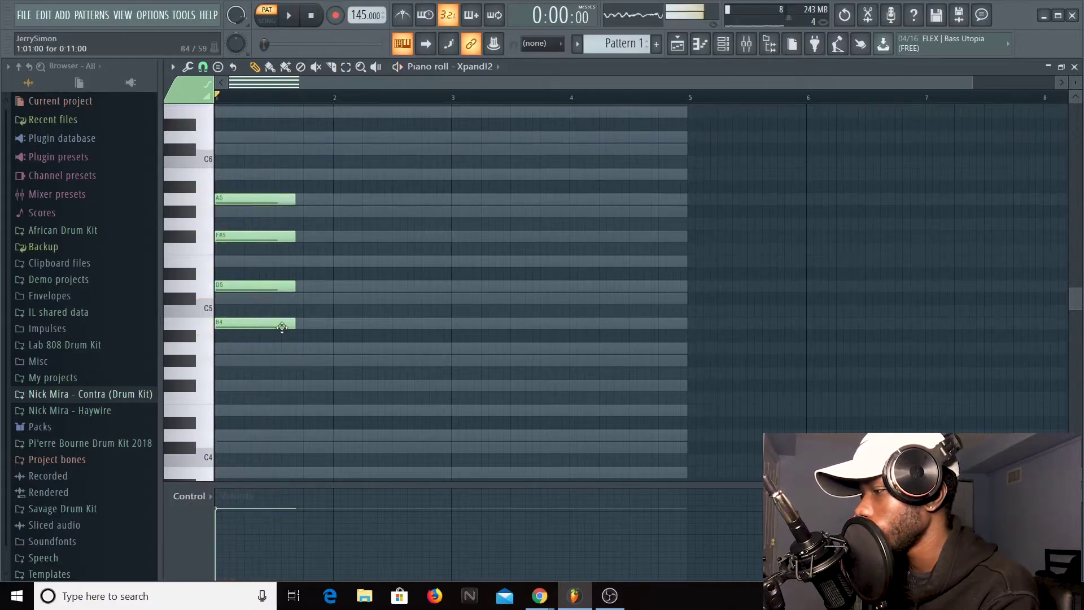
Turn on the metronome and play back the bar 1 chord against it
key(space)
key(space)
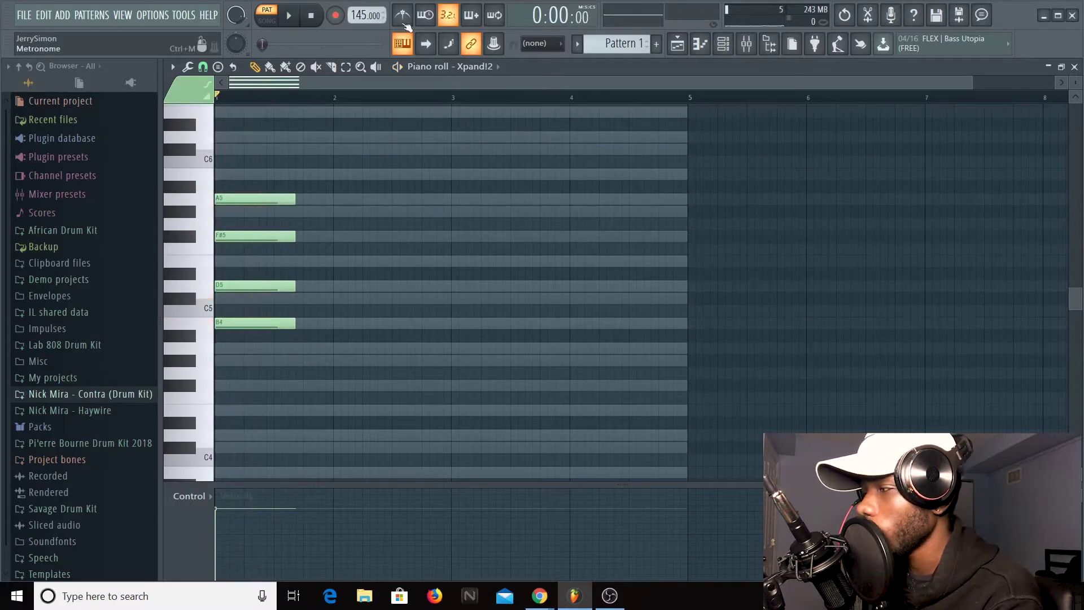
click(403, 15)
key(space)
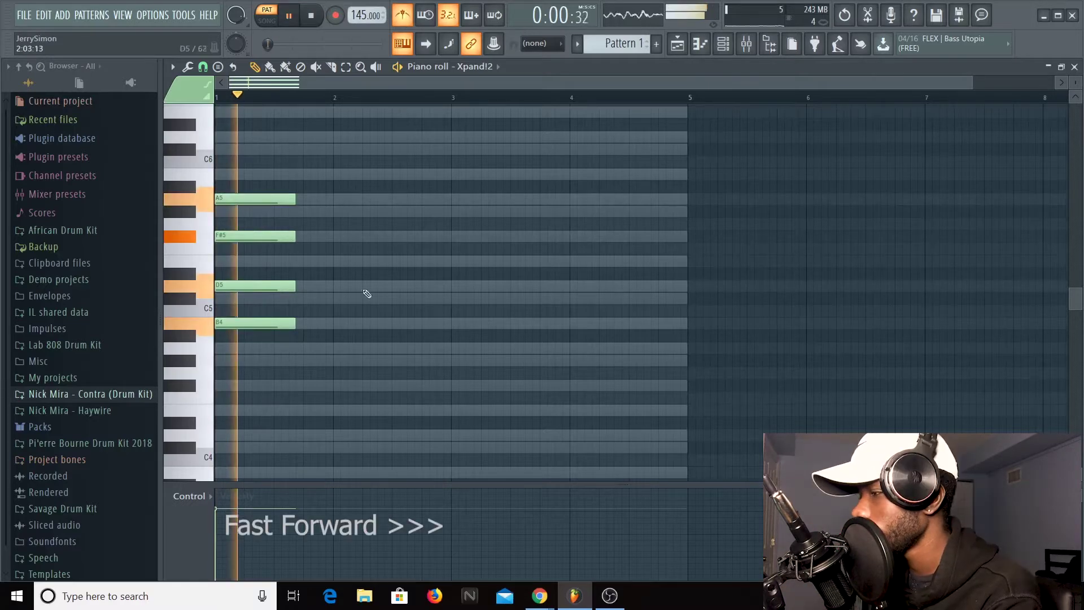
key(space)
key(space)
Draw an 11-step chord of A4, C#5 and E5 at the start of bar 2
click(339, 360)
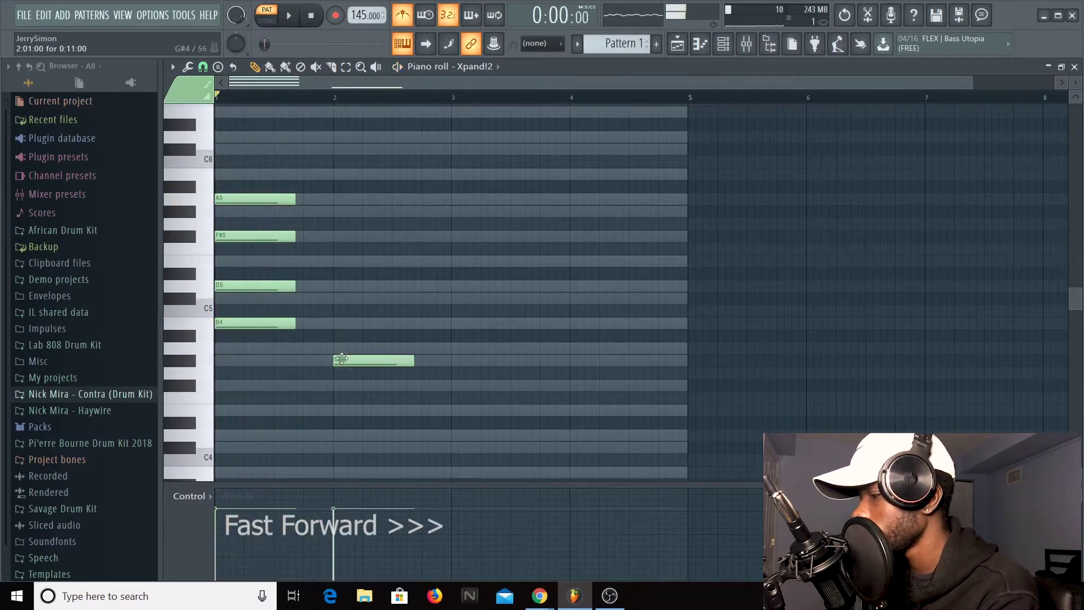
click(339, 324)
drag(339, 361, 350, 293)
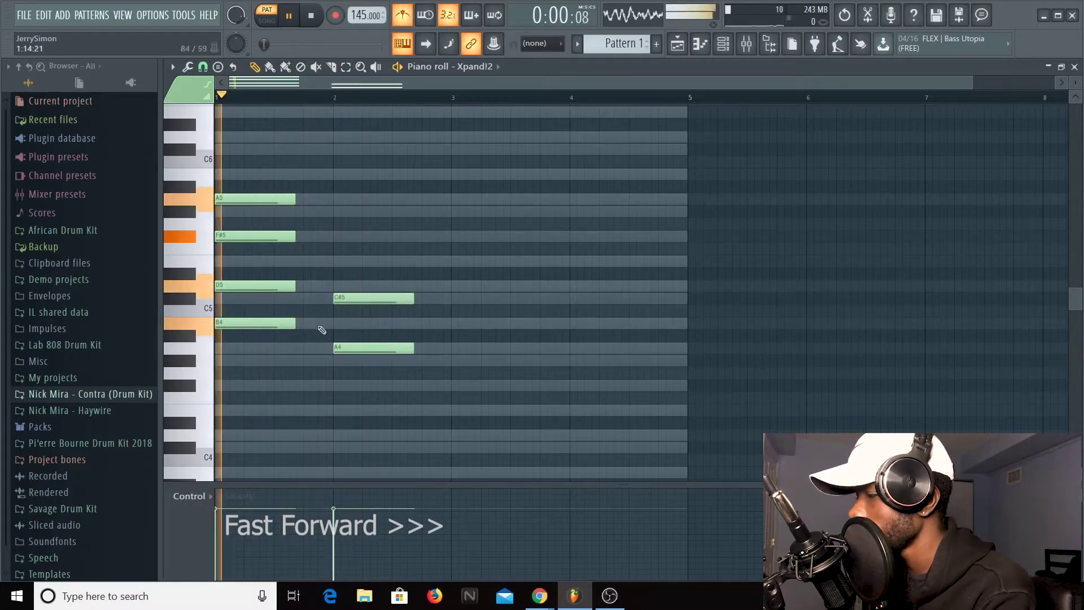
click(339, 261)
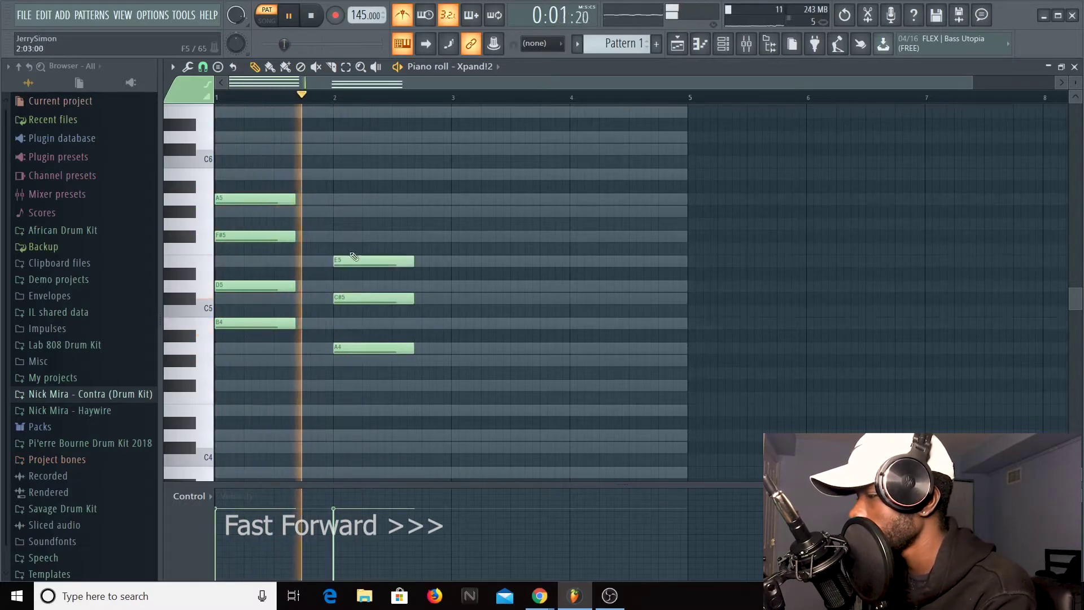
Draw an 11-step chord of F#4, A4 and C#5 at the start of bar 3
click(454, 386)
click(458, 348)
click(455, 298)
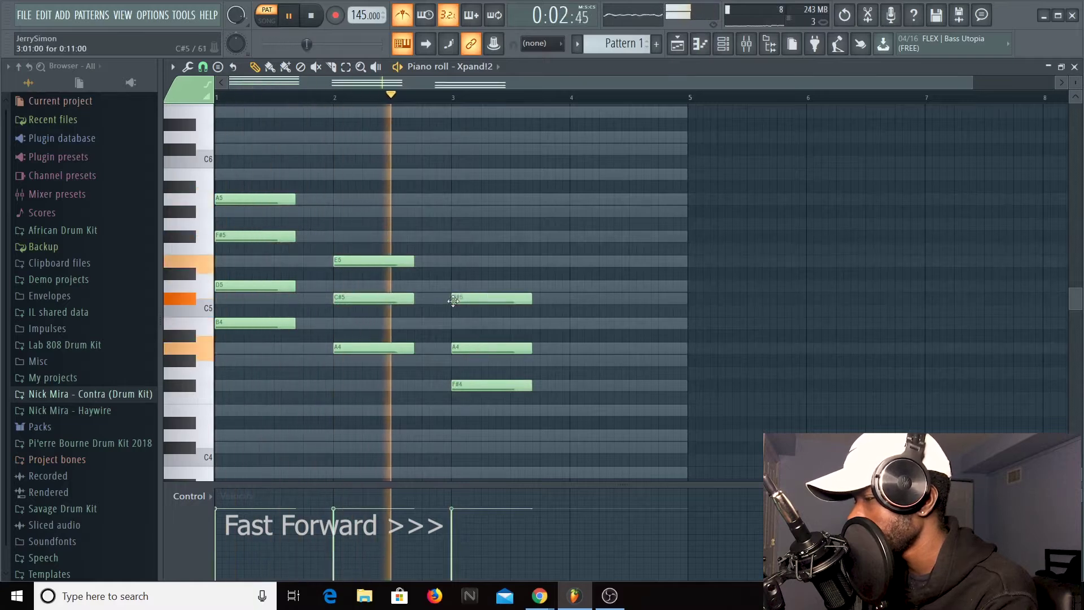
Try an E5 note on top of the bar 3 chord during playback and remove it again
click(458, 261)
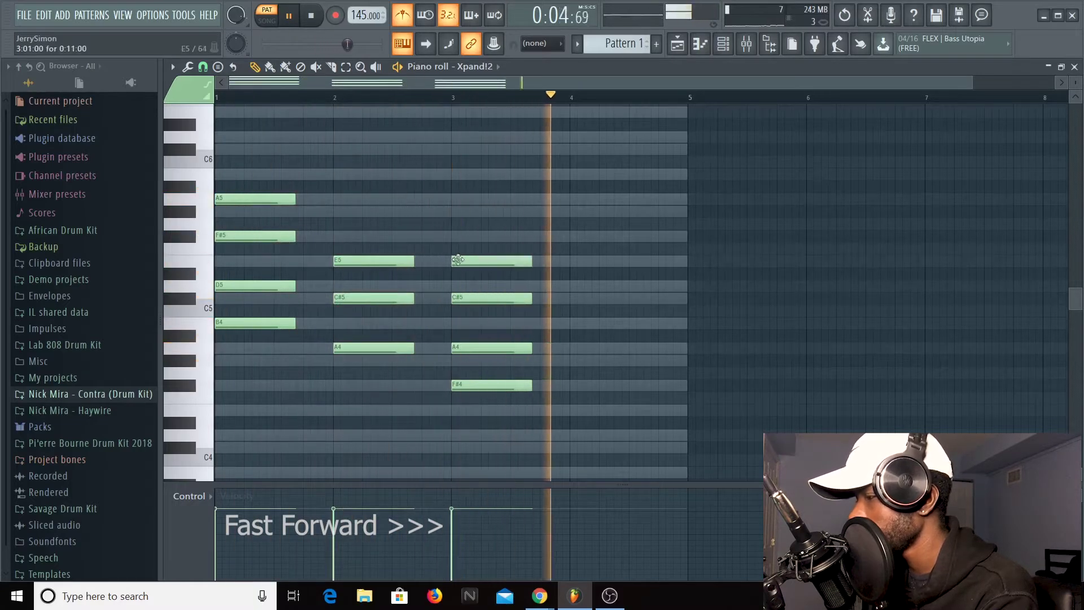
right_click(492, 261)
click(465, 261)
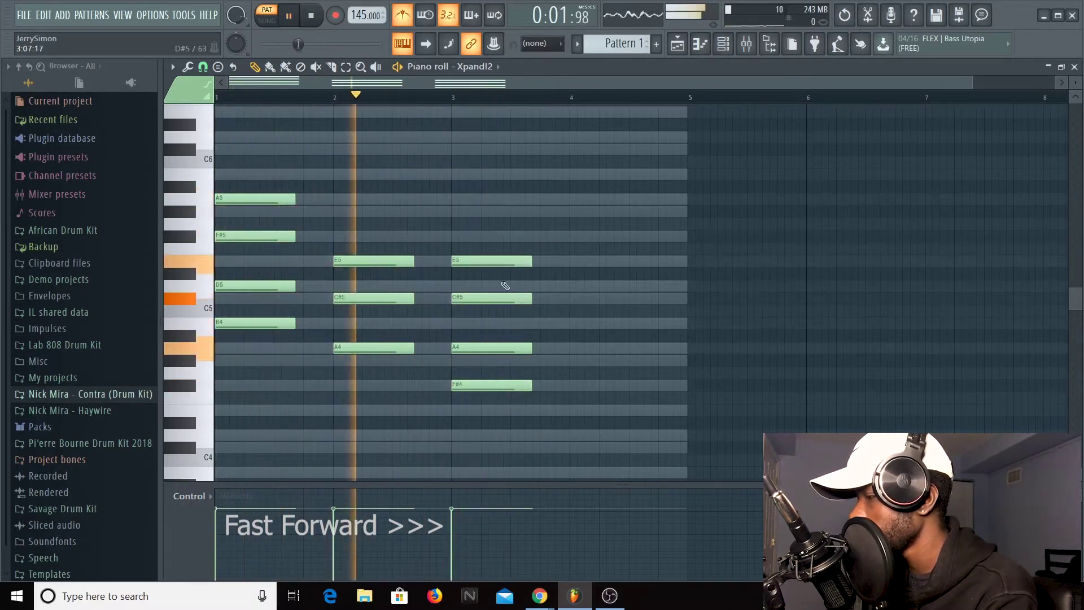
key(space)
right_click(491, 261)
key(space)
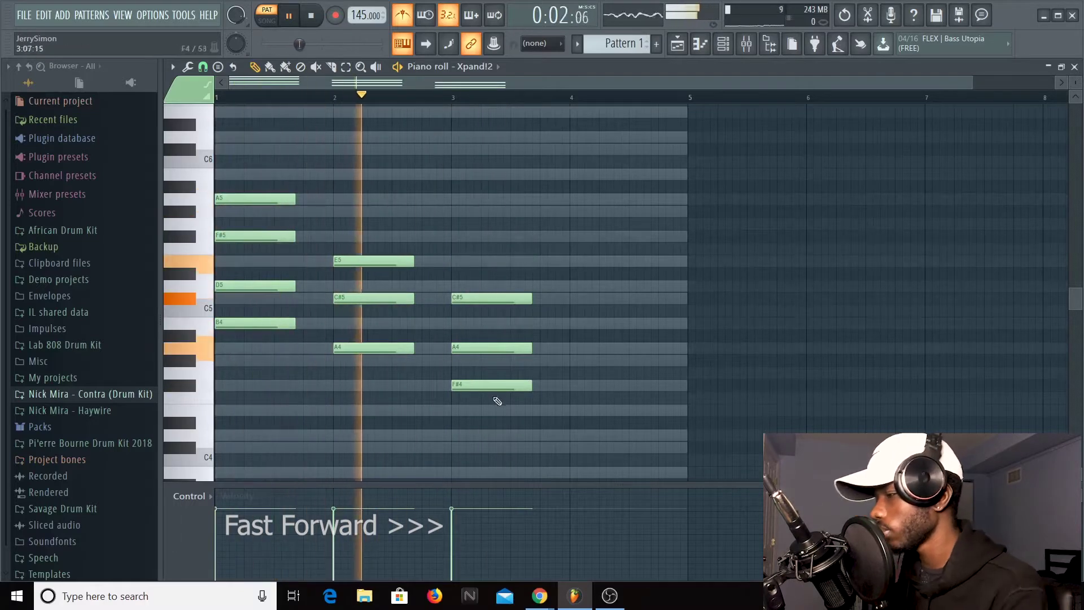
Play the progression and lower the bar 3 chord to E4, G#4 and B4
key(space)
key(space)
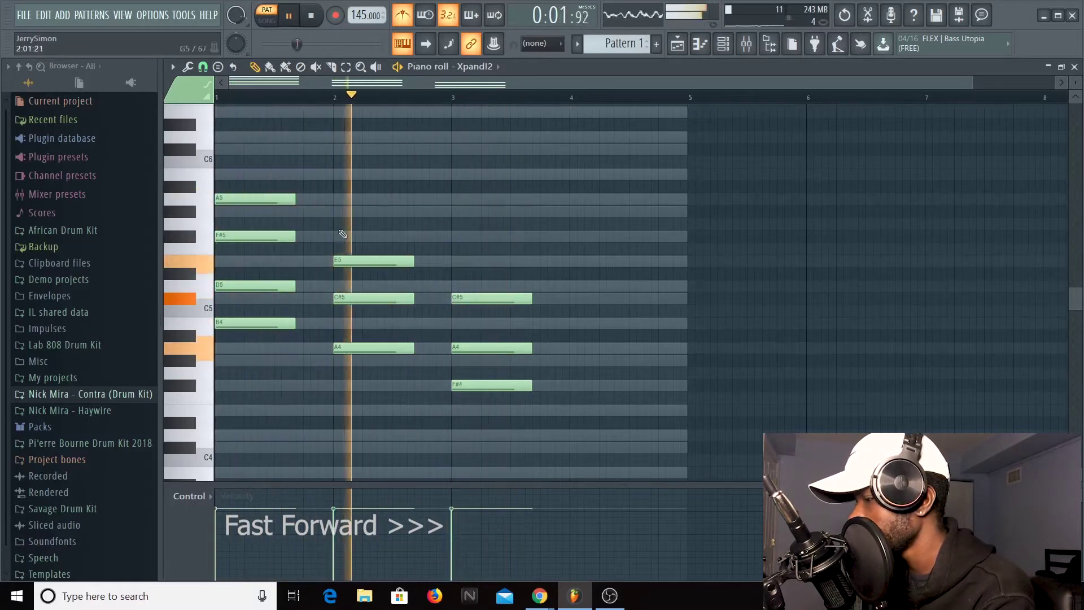
key(space)
key(space)
key(space)
drag(466, 348, 473, 413)
key(space)
drag(482, 298, 481, 324)
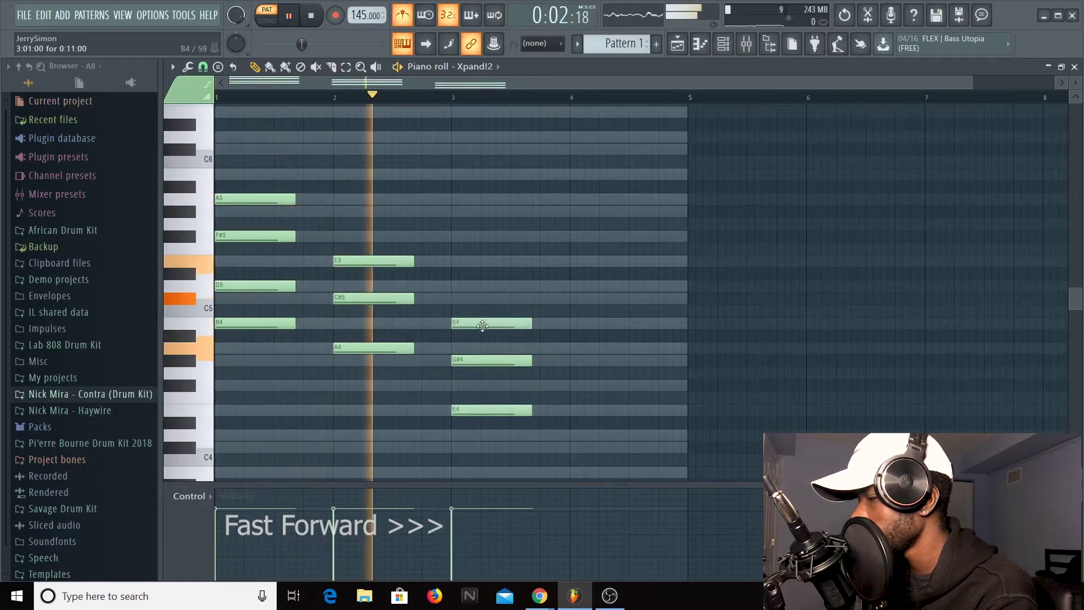
key(space)
key(space)
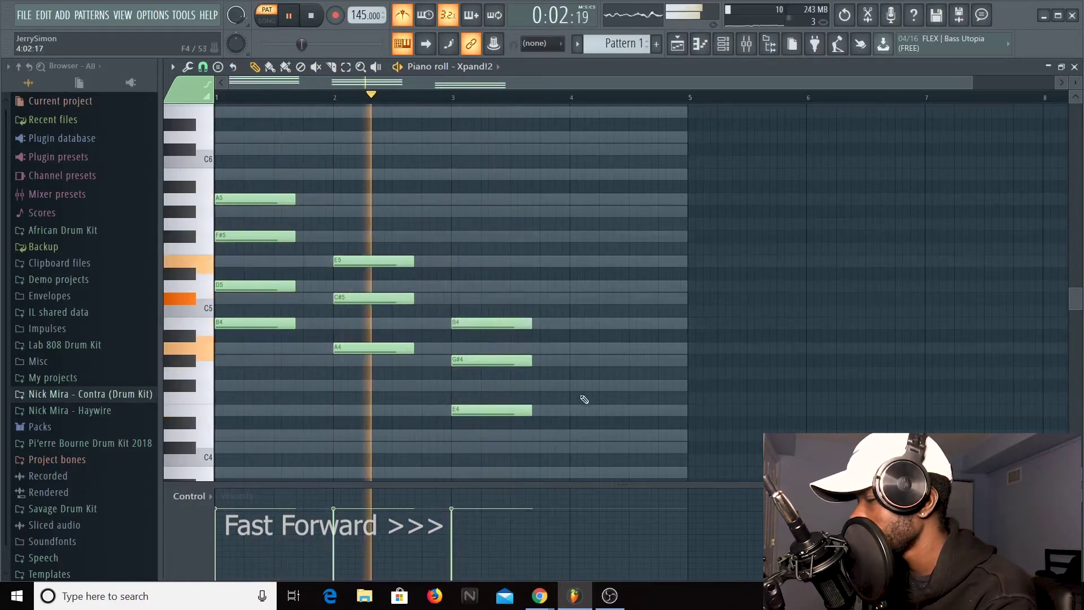
Draw an 11-step chord of F#4, A4 and C#5 at the start of bar 4 and play back the progression
drag(580, 414, 600, 386)
key(space)
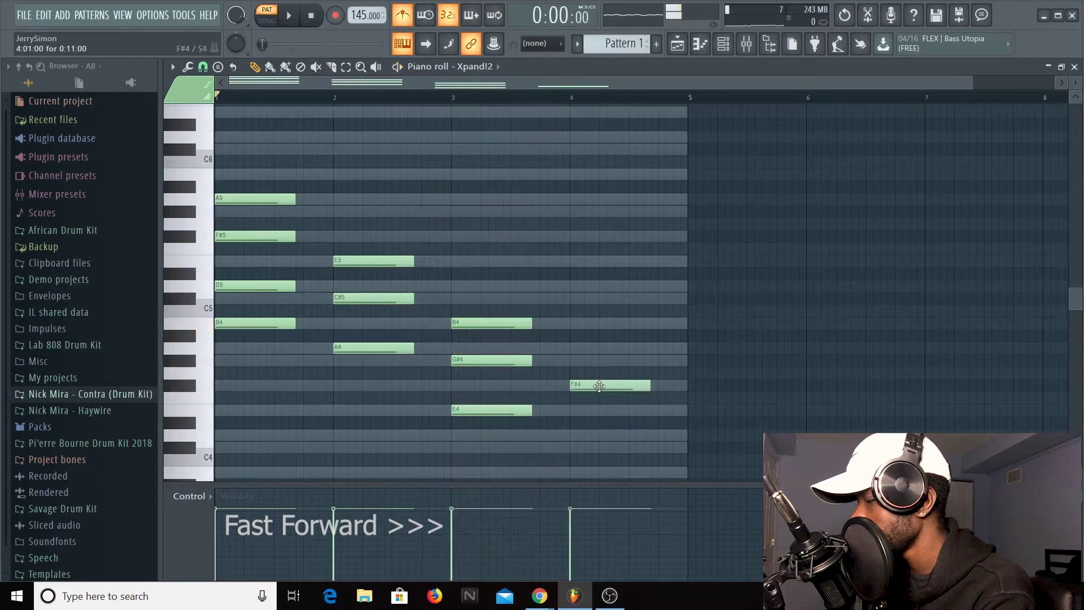
click(574, 348)
click(574, 298)
key(space)
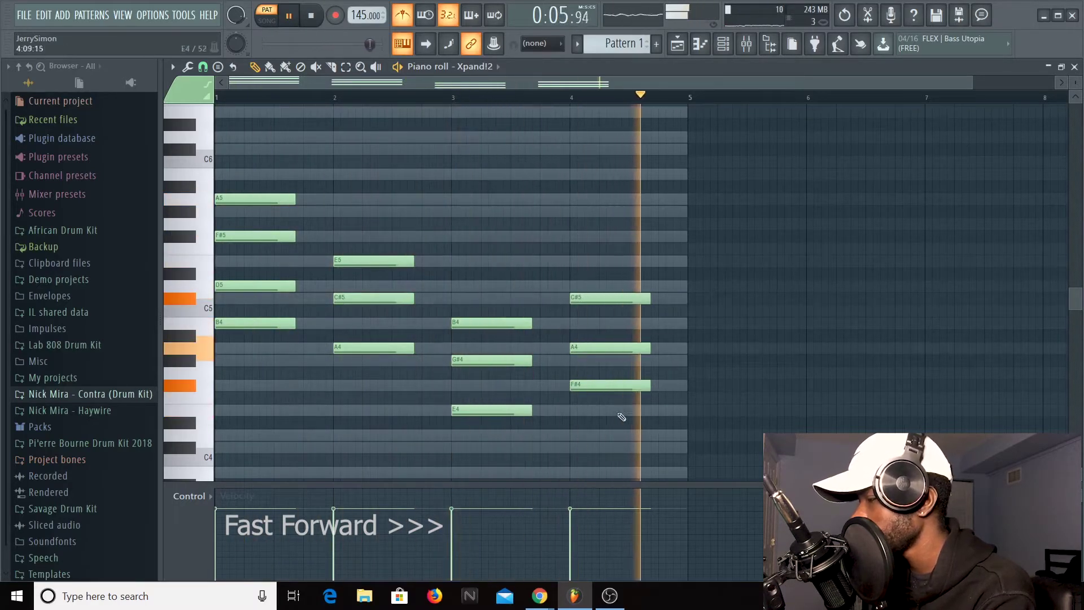
key(space)
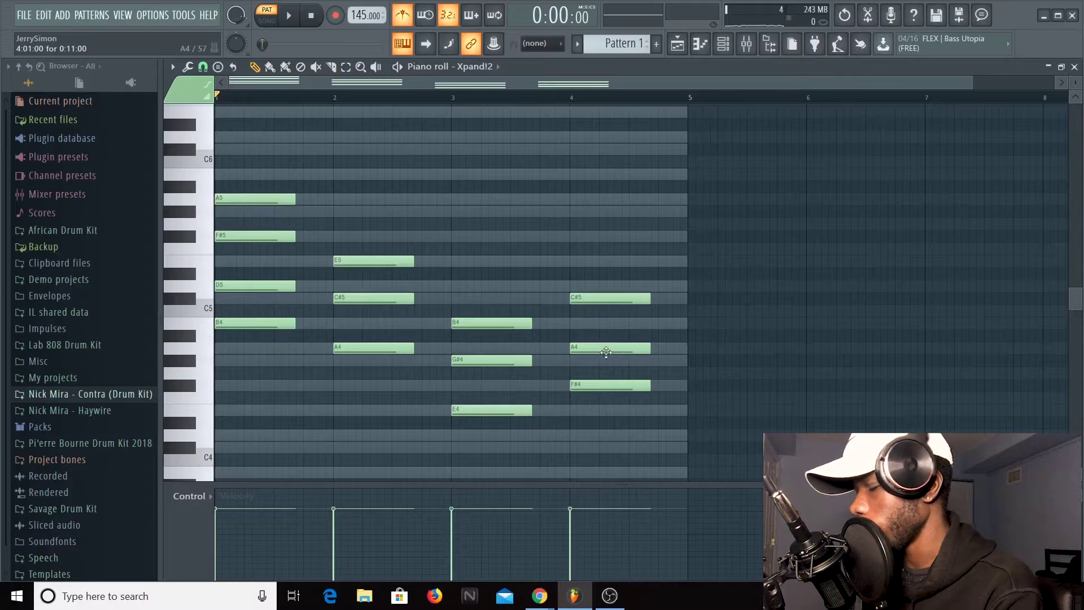
Apply legato to the chords, extend the bar 4 chord to the start of bar 5, and play the progression
key(ctrl+l)
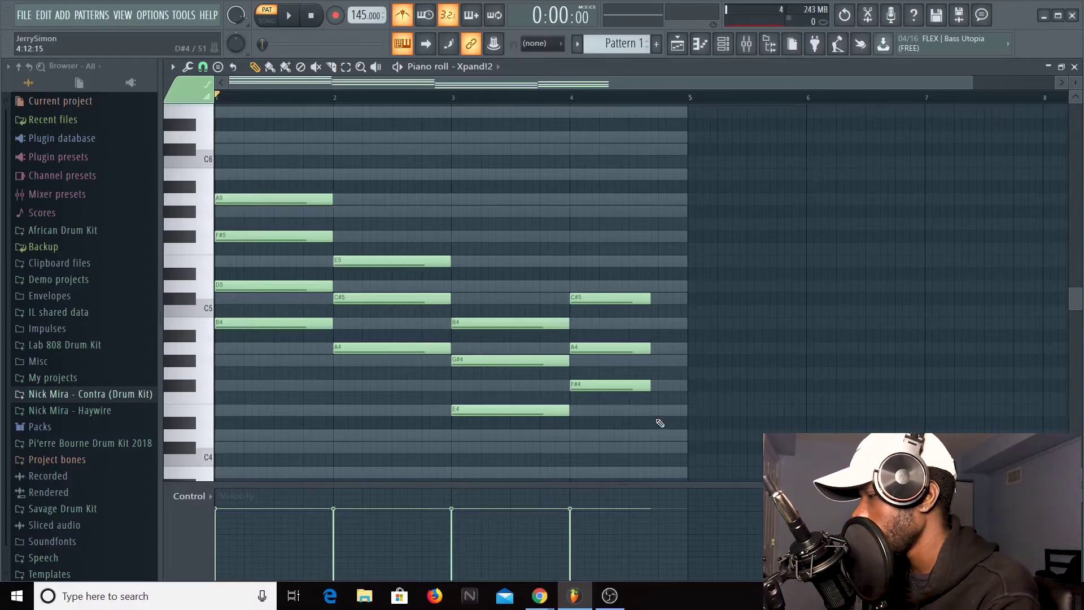
drag(660, 423, 685, 288)
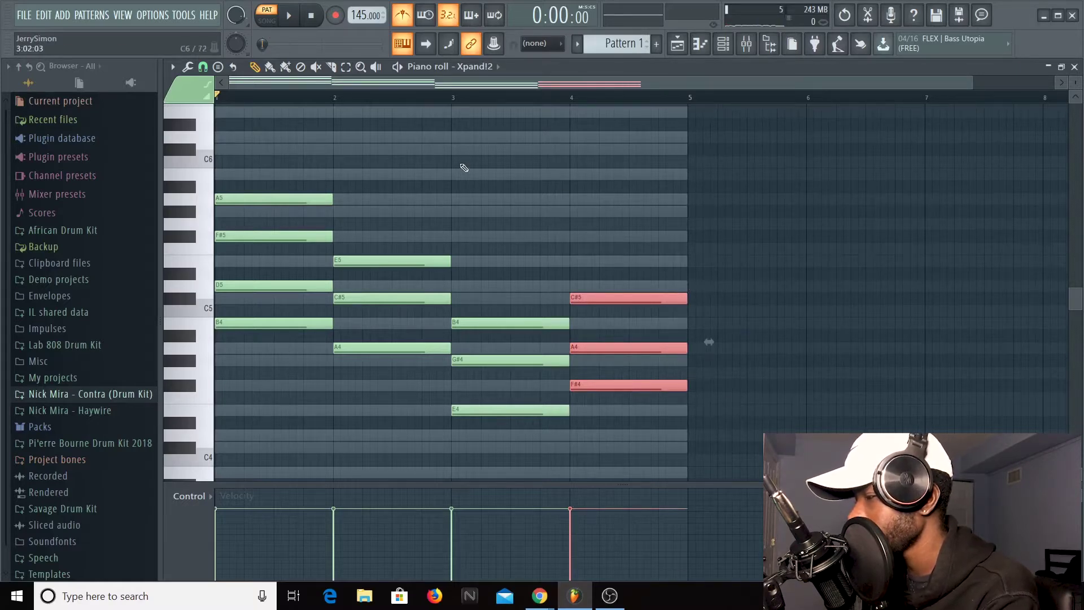
key(ctrl+d)
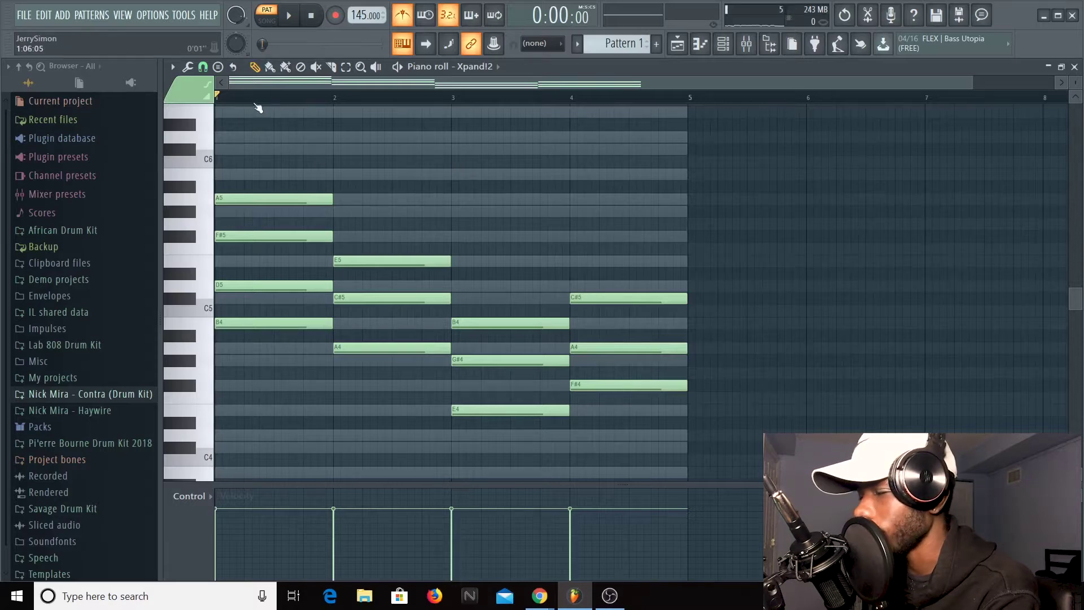
key(space)
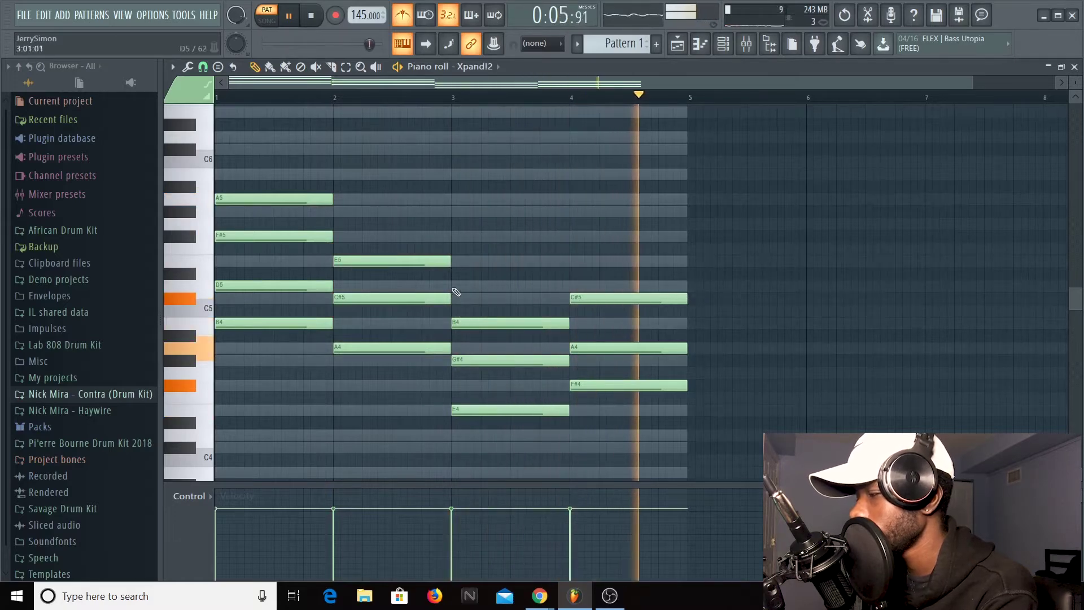
key(space)
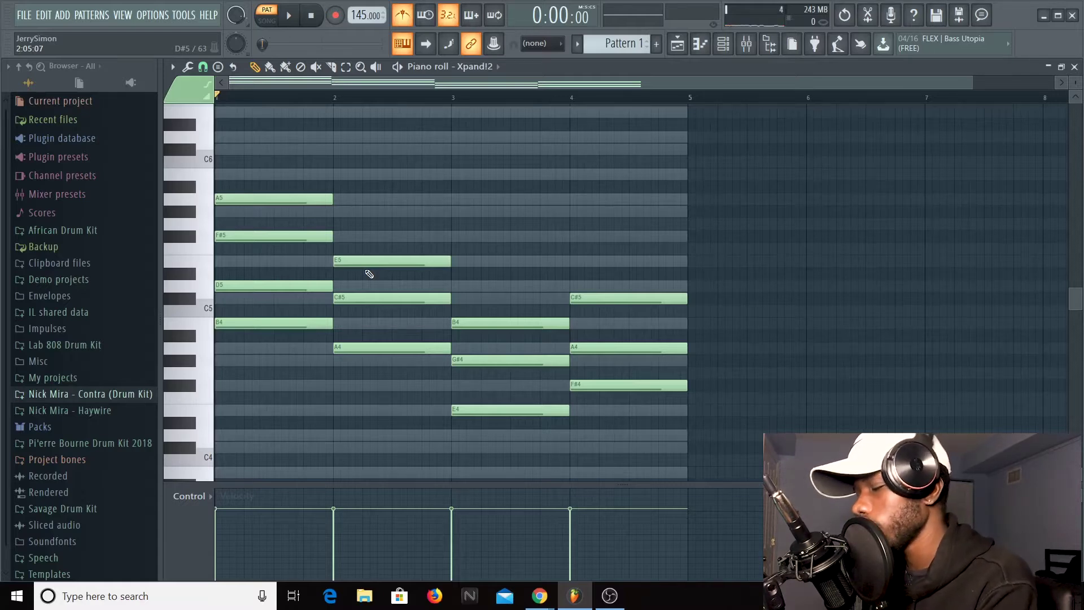
Strum all chords with the Strumizer, lowering the start time and velocity strength, and play the result
key(alt+s)
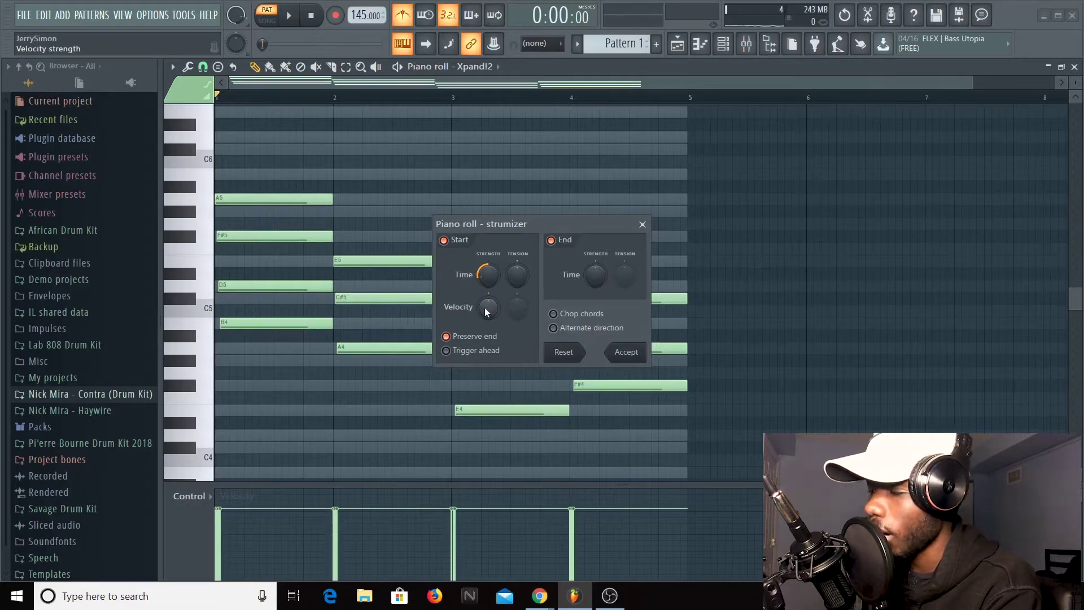
mouse_move(489, 307)
mouse_down()
mouse_move(488, 339)
mouse_move(488, 328)
mouse_up()
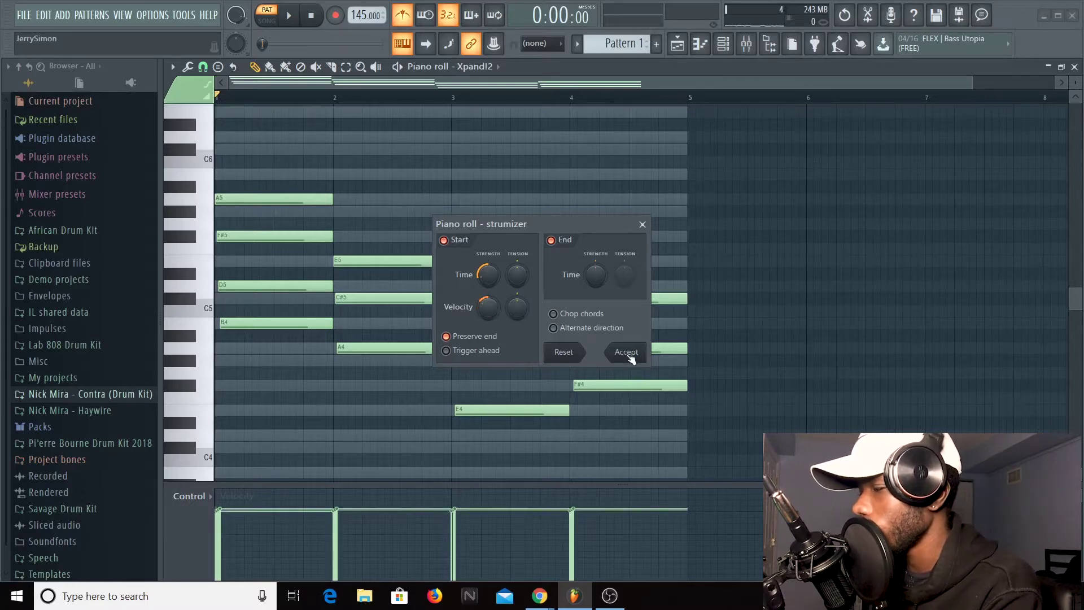
click(630, 355)
key(space)
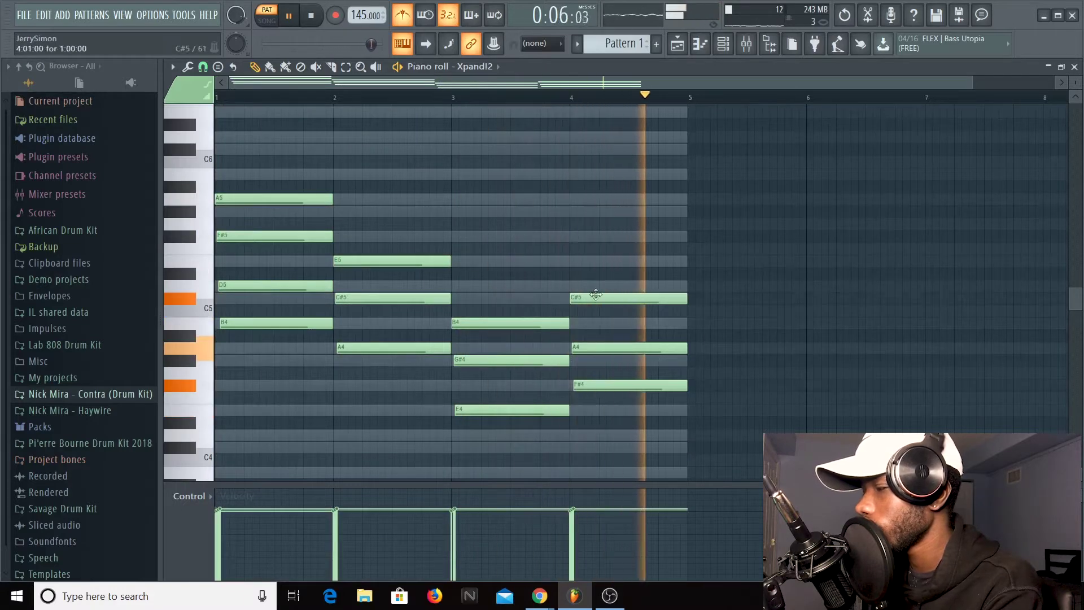
key(space)
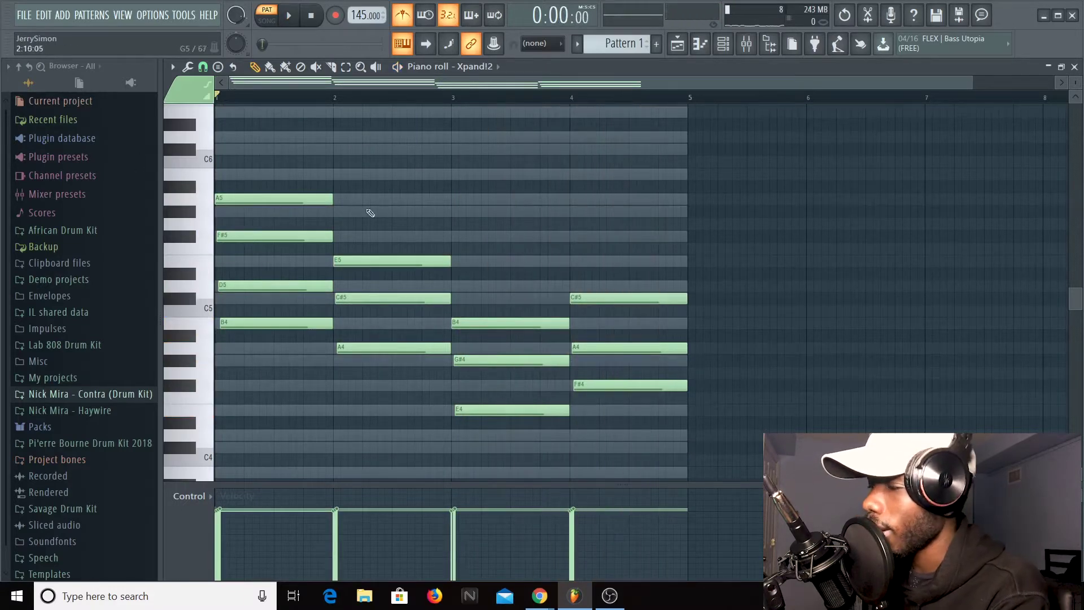
Move the lowest notes, B4 in bar 1 and A4 in bar 2, back to the start of their bars
scroll(395, 150, down, 3)
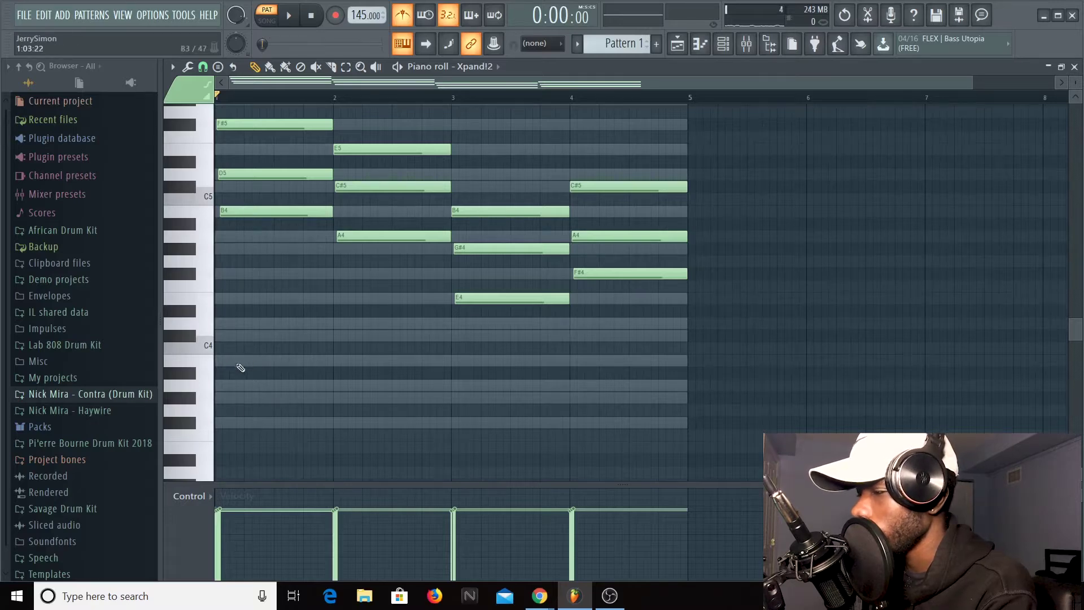
scroll(241, 368, up, 3)
scroll(271, 366, down, 3)
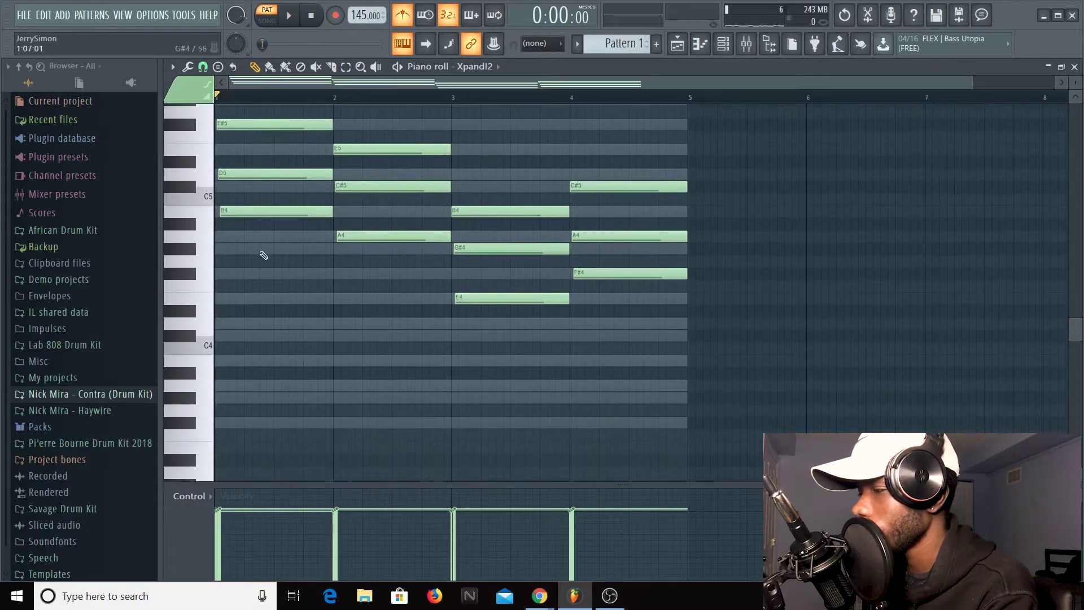
drag(263, 215, 253, 215)
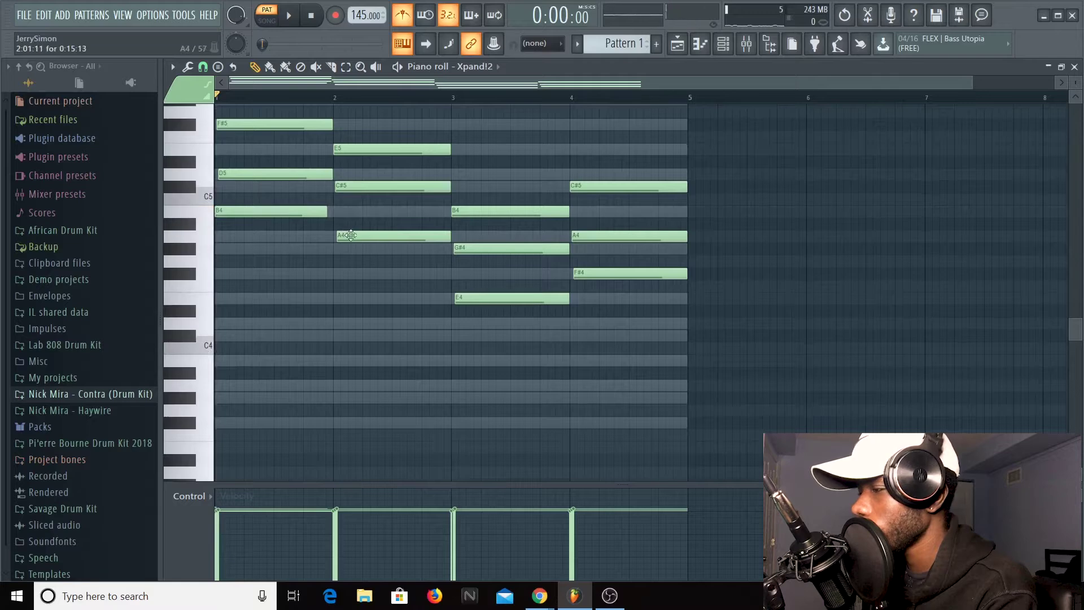
drag(351, 240, 347, 240)
key(space)
Shift the A5 and F#5 notes of the bar 1 chord slightly later, checking the strum by playback
scroll(347, 240, up, 3)
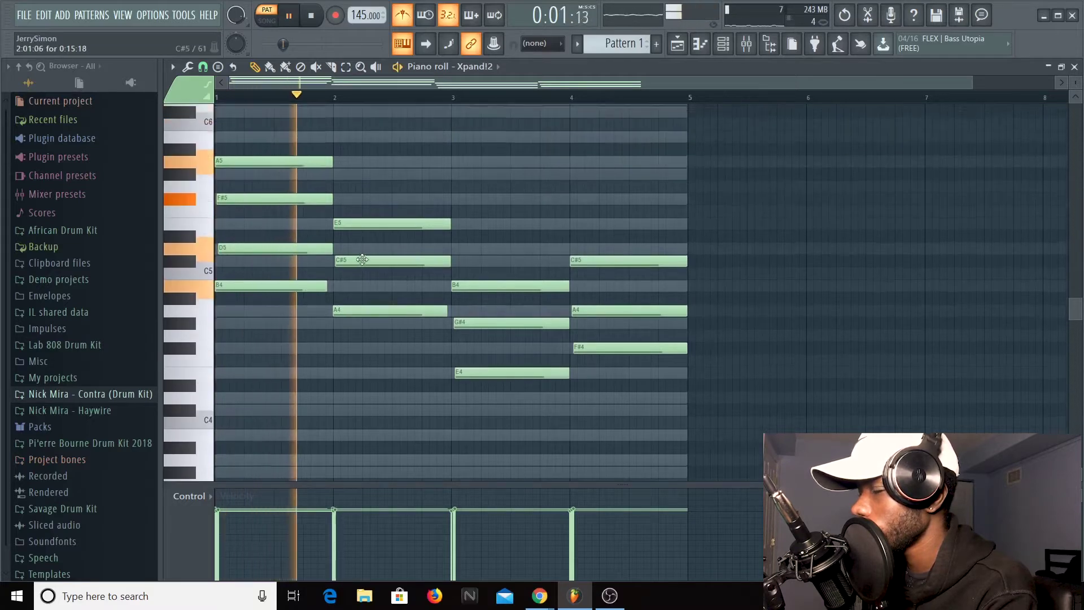
click(254, 161)
key(space)
key(space)
key(space)
drag(241, 198, 245, 198)
key(space)
key(space)
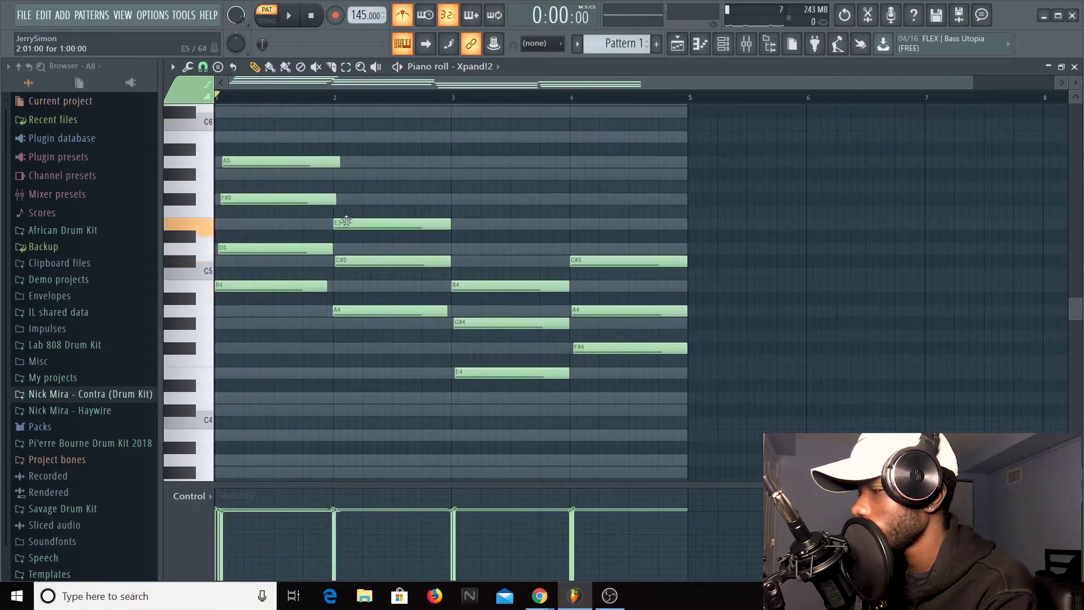
Shift the E5 and C#5 notes of the bar 2 chord slightly later, removing the stray D5 note
drag(347, 222, 354, 222)
key(space)
drag(352, 260, 354, 261)
key(space)
click(354, 248)
key(space)
key(space)
right_click(358, 249)
key(space)
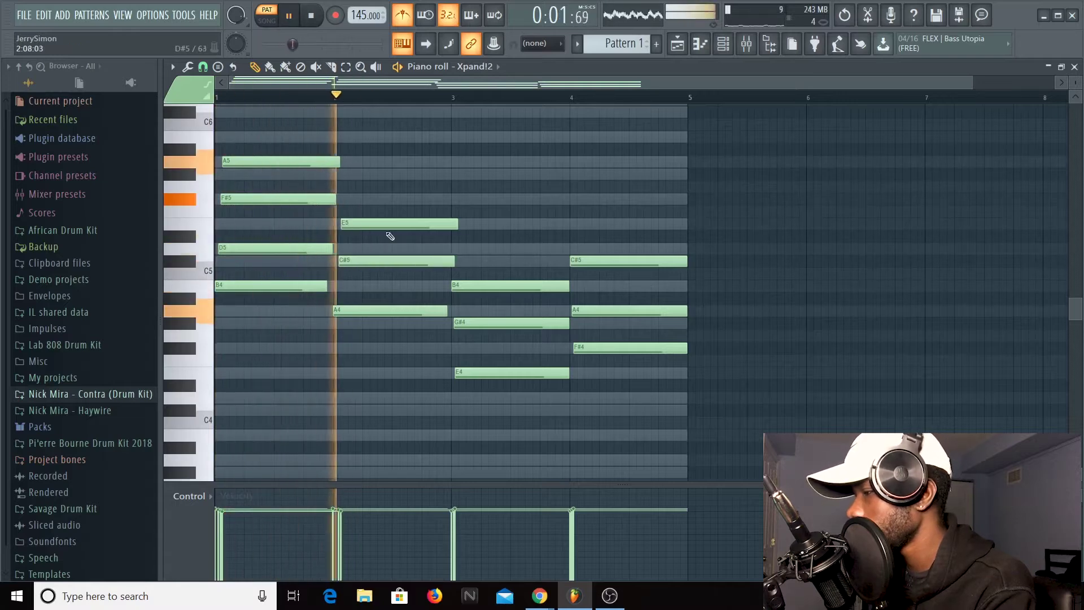
Nudge the E5 note of the bar 2 chord slightly earlier and play the chords again
key(space)
drag(376, 222, 373, 223)
key(space)
key(space)
key(space)
Move E4 and F#4 to the starts of bars 3 and 4, and start bar 4's C#5 slightly later
drag(471, 373, 468, 373)
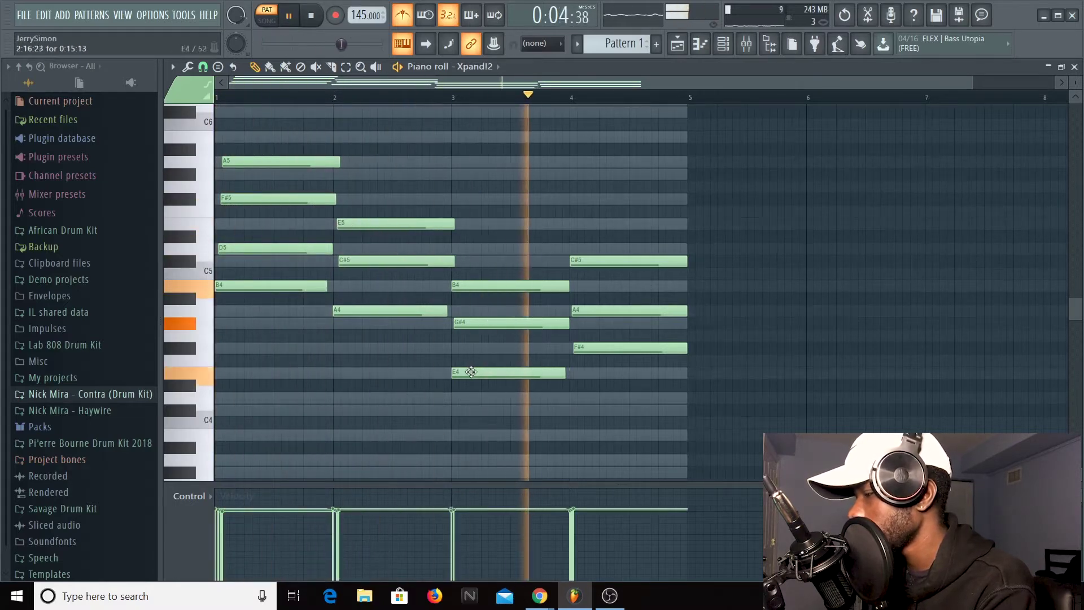
drag(582, 348, 579, 348)
key(space)
key(space)
drag(627, 262, 688, 261)
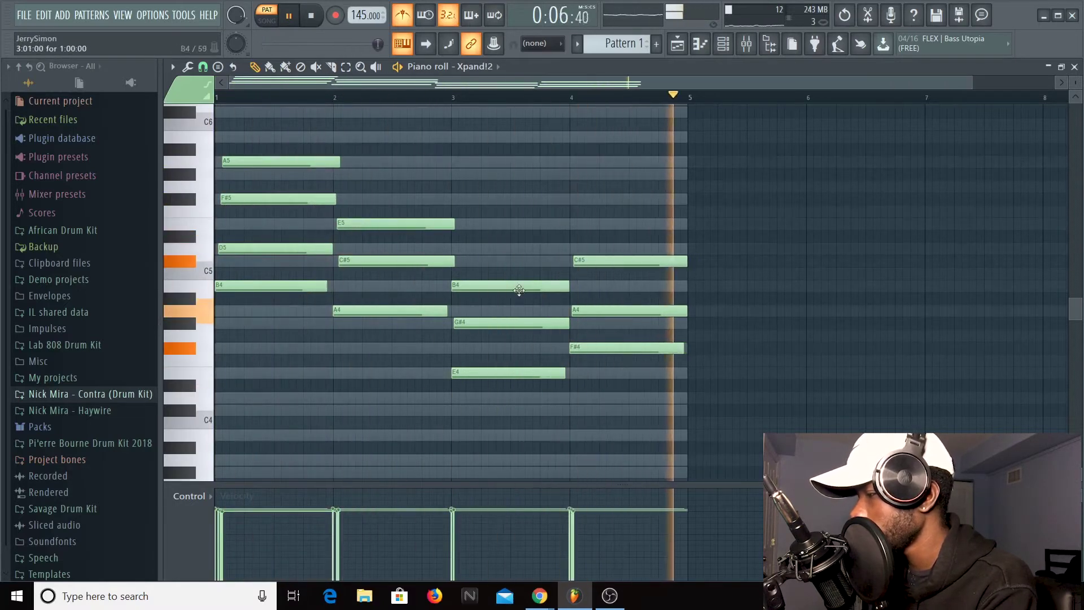
Try adjusting the B4 note of the bar 3 chord and play back the full progression
drag(519, 291, 569, 291)
key(space)
key(space)
drag(516, 287, 569, 287)
key(space)
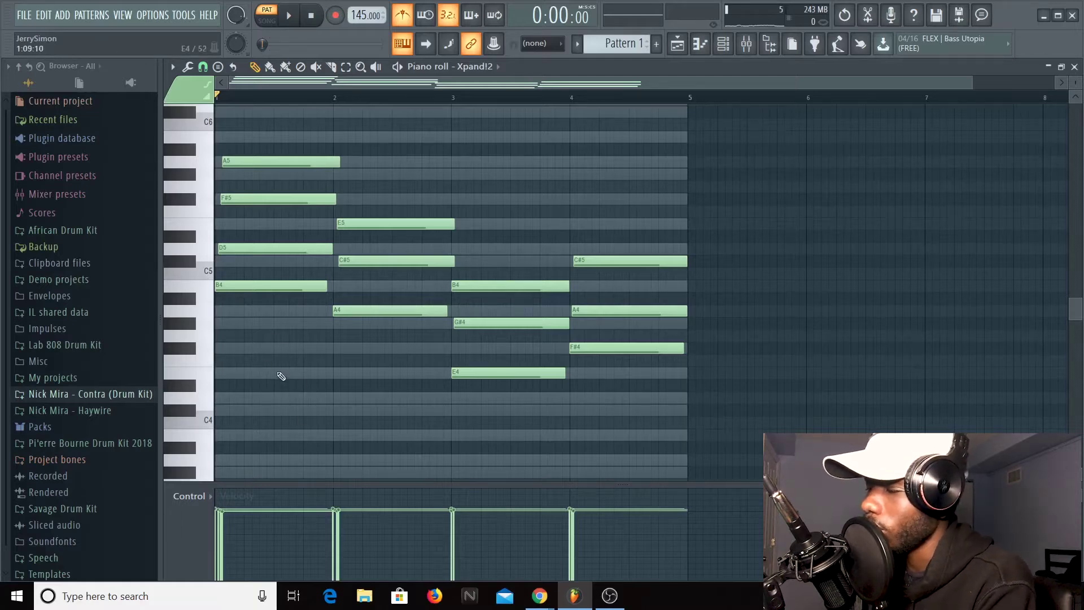
scroll(281, 363, down, 4)
scroll(279, 360, up, 3)
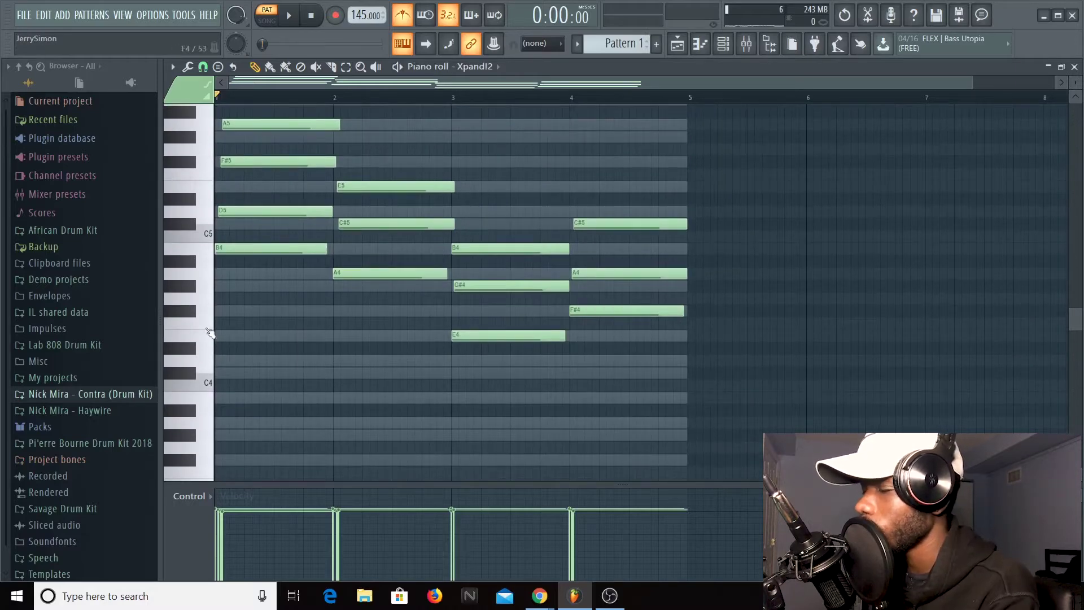
scroll(288, 312, up, 3)
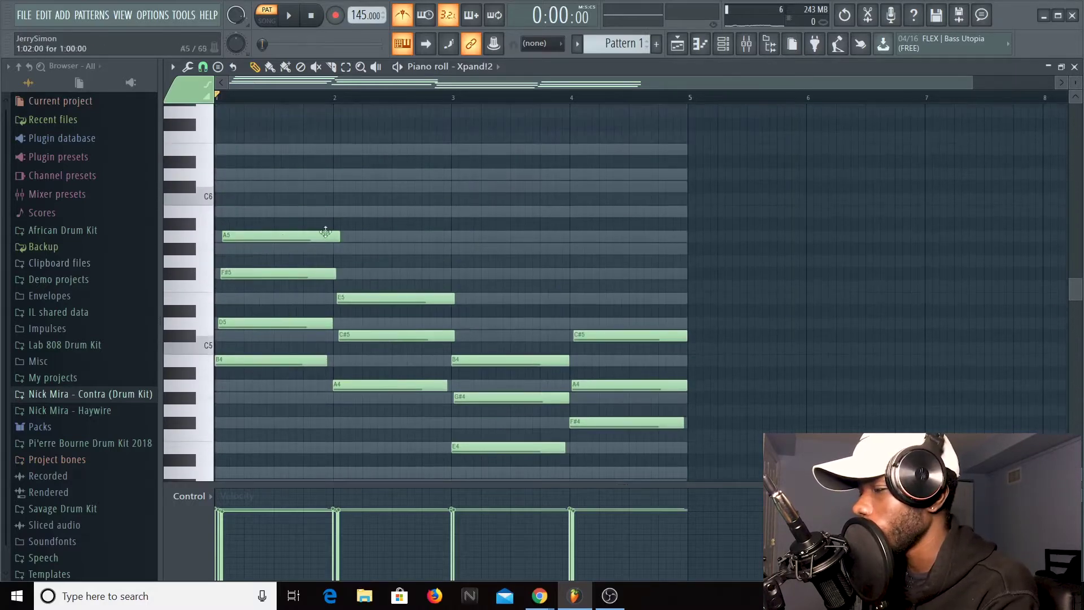
Add one-bar bass notes an octave below the chord roots: B3, A3, E3 and F#3 in bars 1 to 4
scroll(278, 282, down, 4)
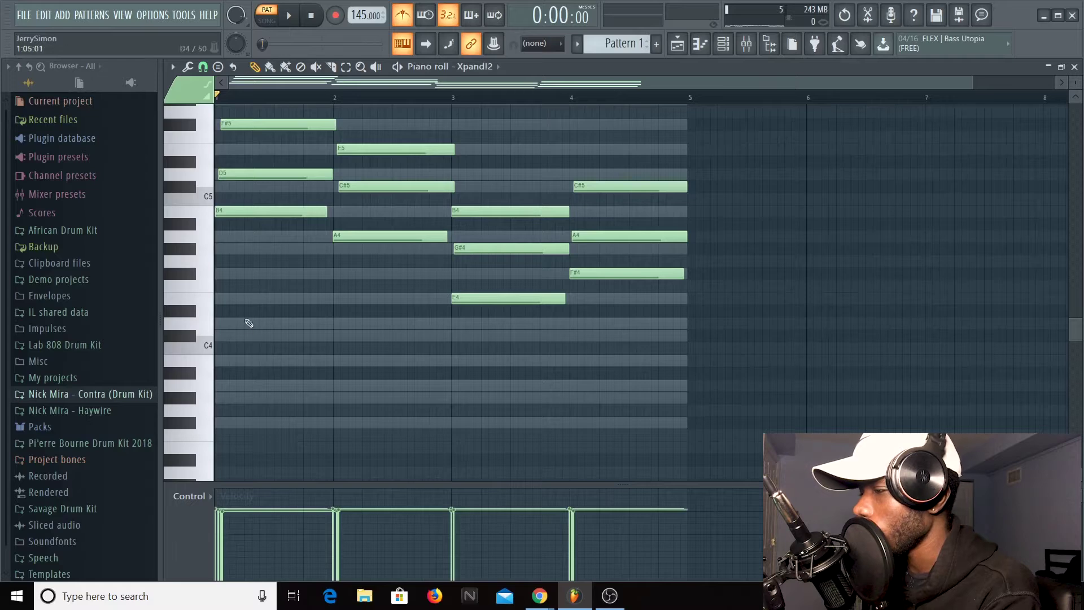
drag(233, 339, 233, 361)
click(333, 386)
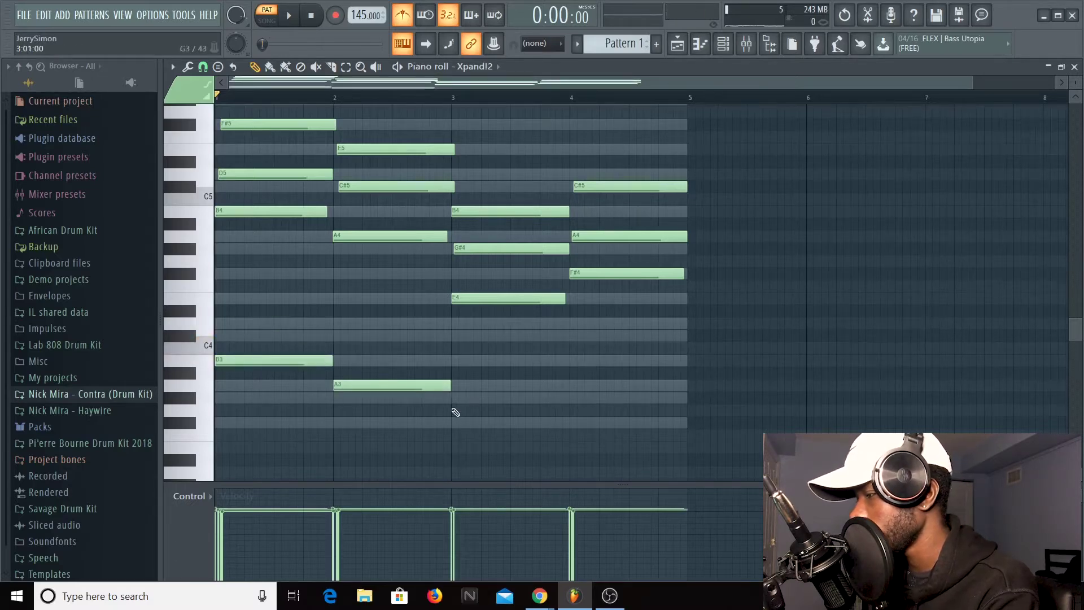
mouse_move(456, 399)
mouse_down()
mouse_move(508, 396)
mouse_move(509, 421)
mouse_move(511, 361)
mouse_move(508, 454)
mouse_move(598, 423)
mouse_up()
Quantize only the four bass notes with the Default template and play the pattern
drag(689, 462, 285, 351)
key(alt+q)
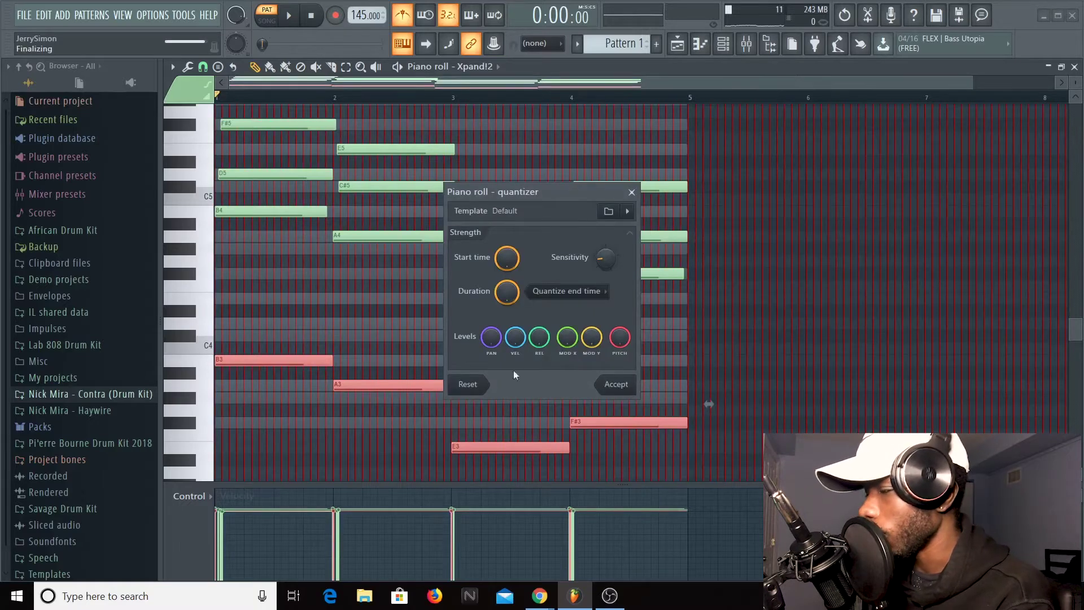
click(623, 392)
key(space)
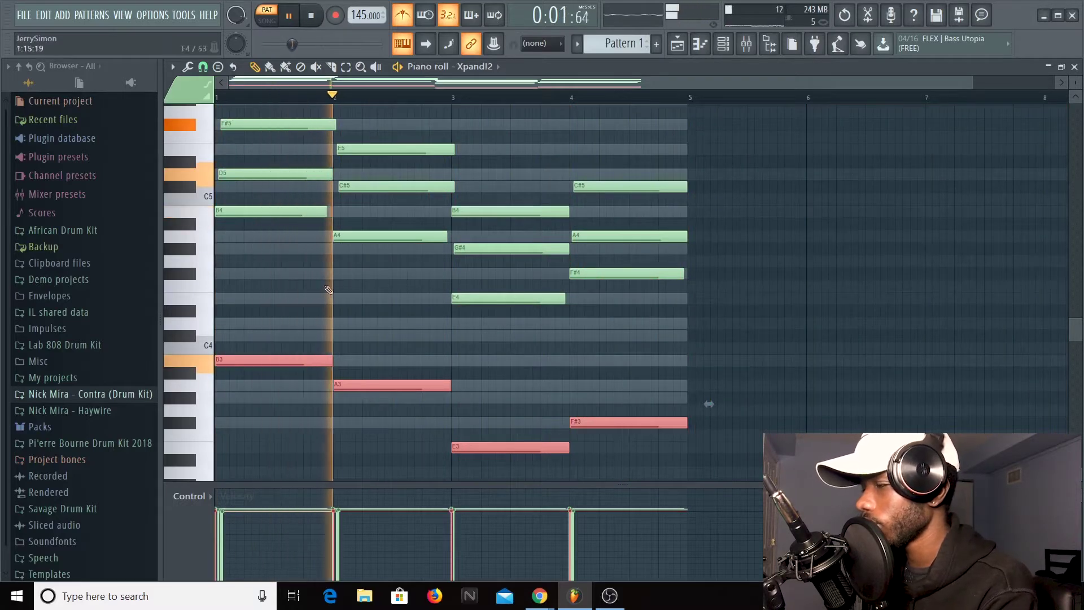
Stop playback and copy all notes of the Xpand!2 channel into the Xpand!2 #2 channel
click(700, 45)
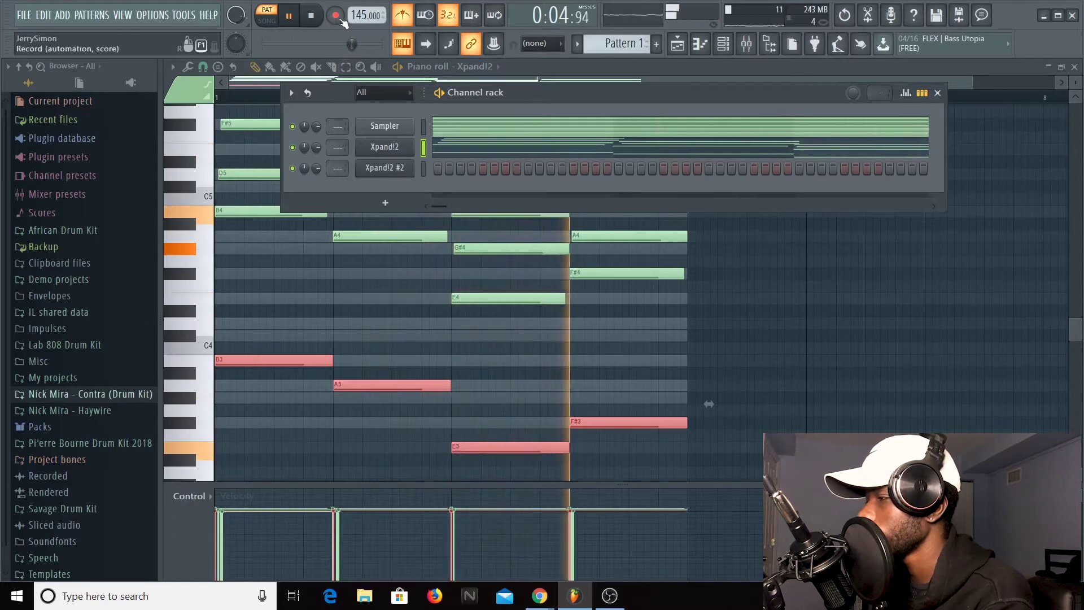
key(space)
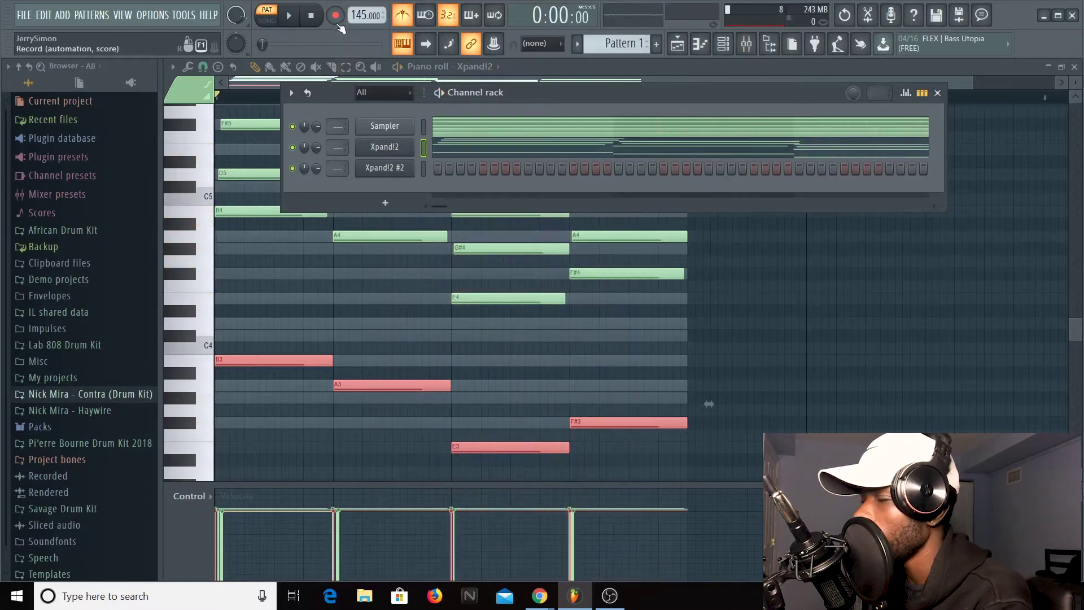
click(423, 149)
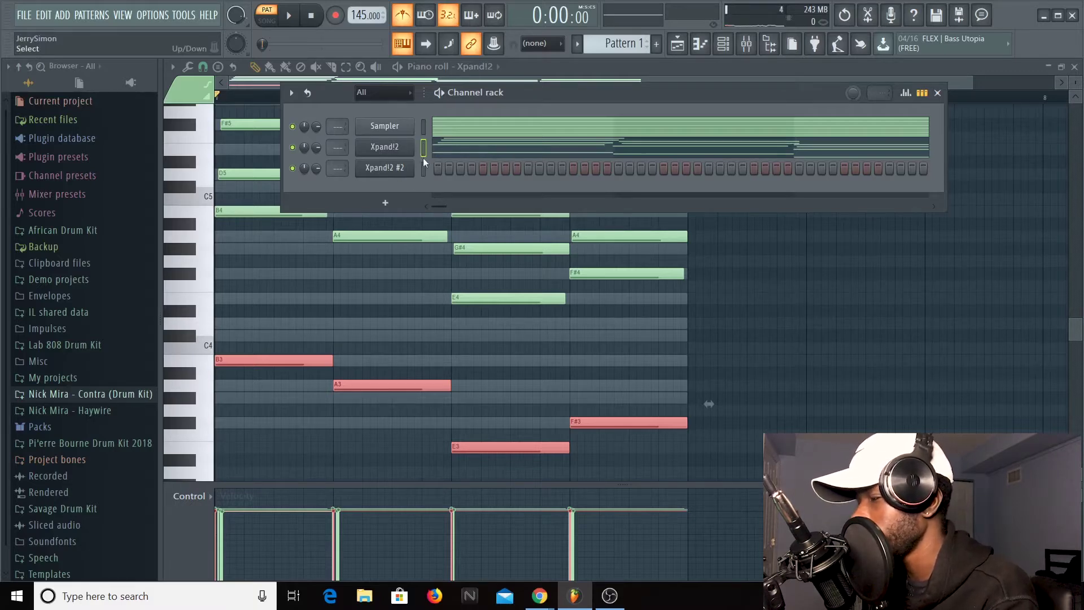
click(422, 169)
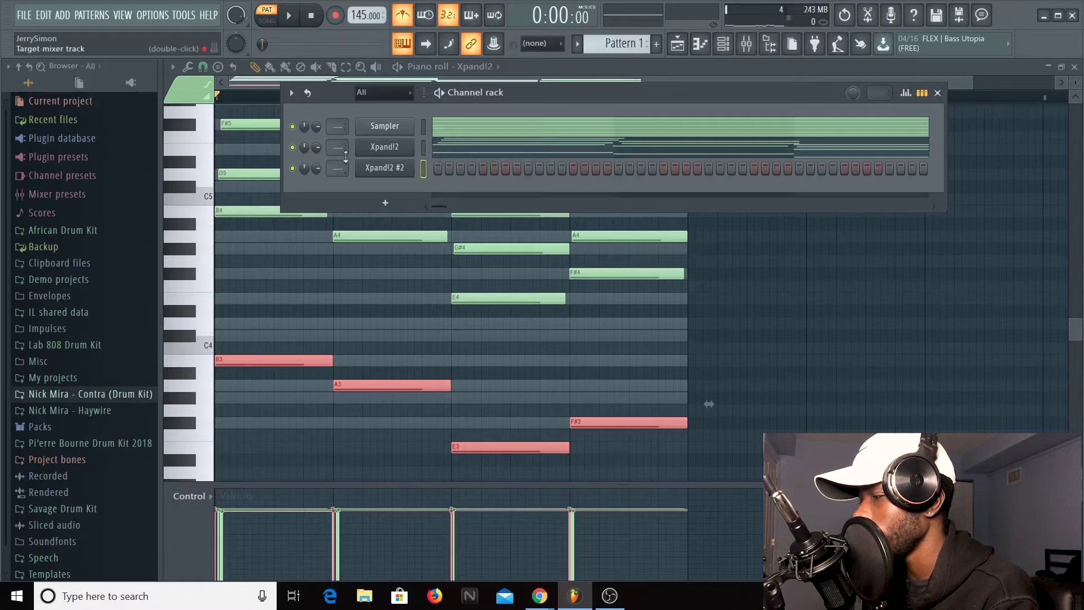
key(ctrl+v)
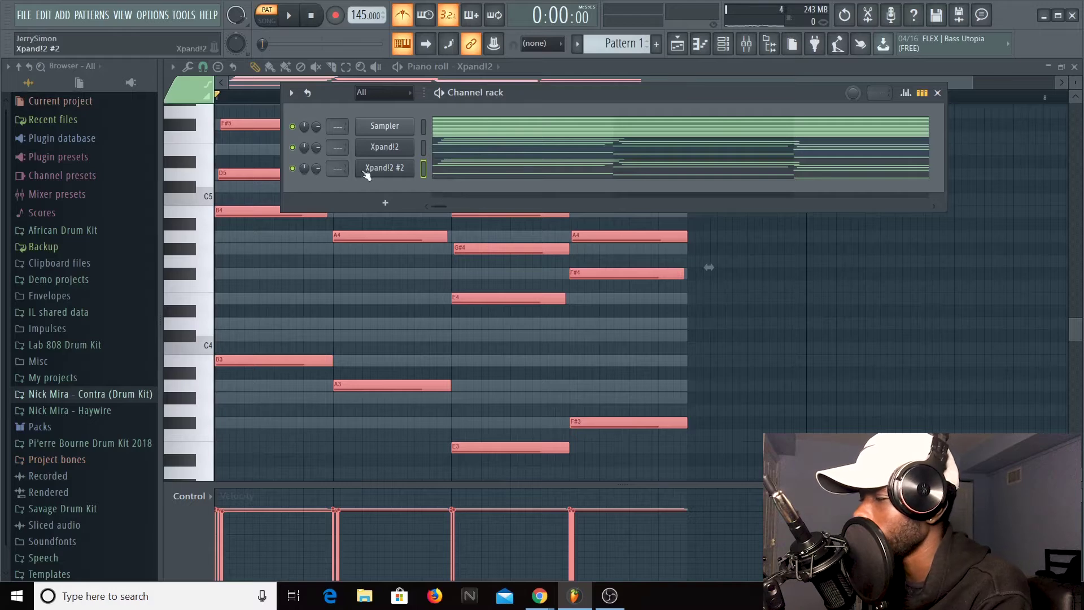
Audition part A sounds in Xpand!2 #2 while the pattern plays, and choose Evolution+ from Action Pads
click(384, 168)
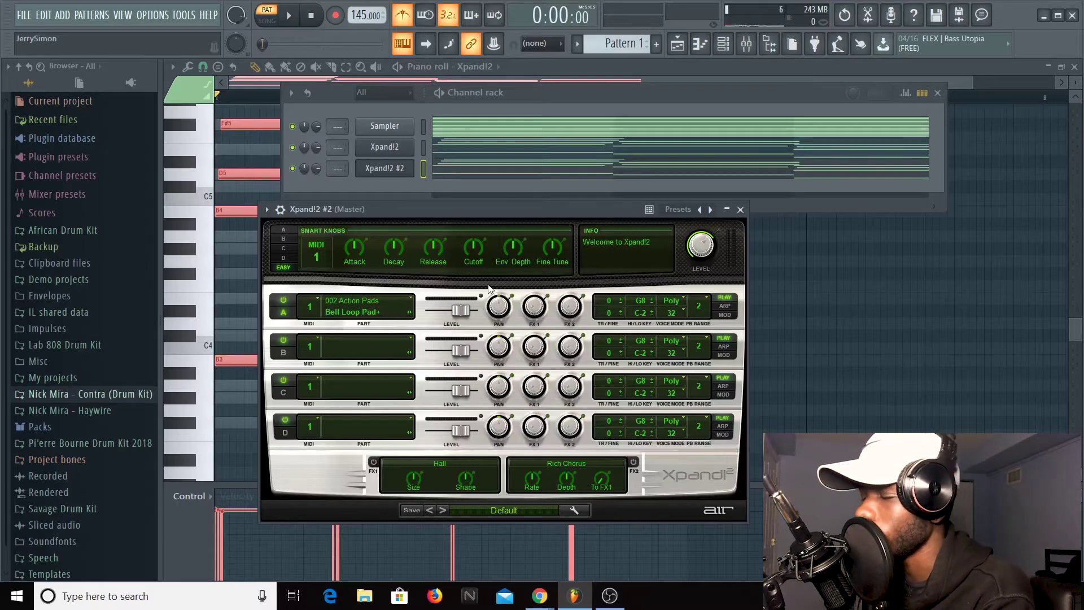
key(space)
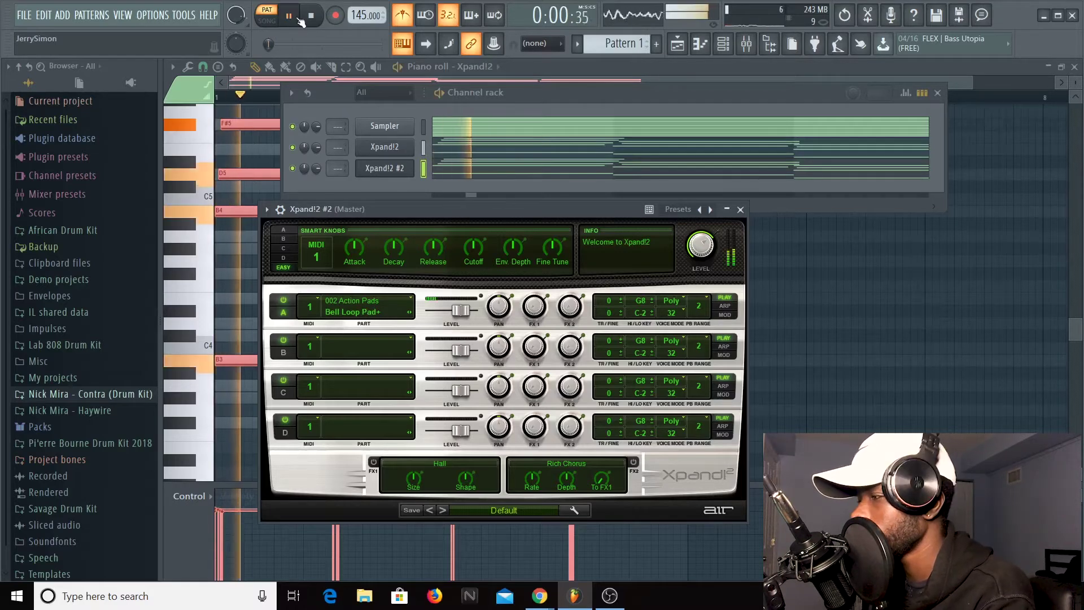
click(384, 308)
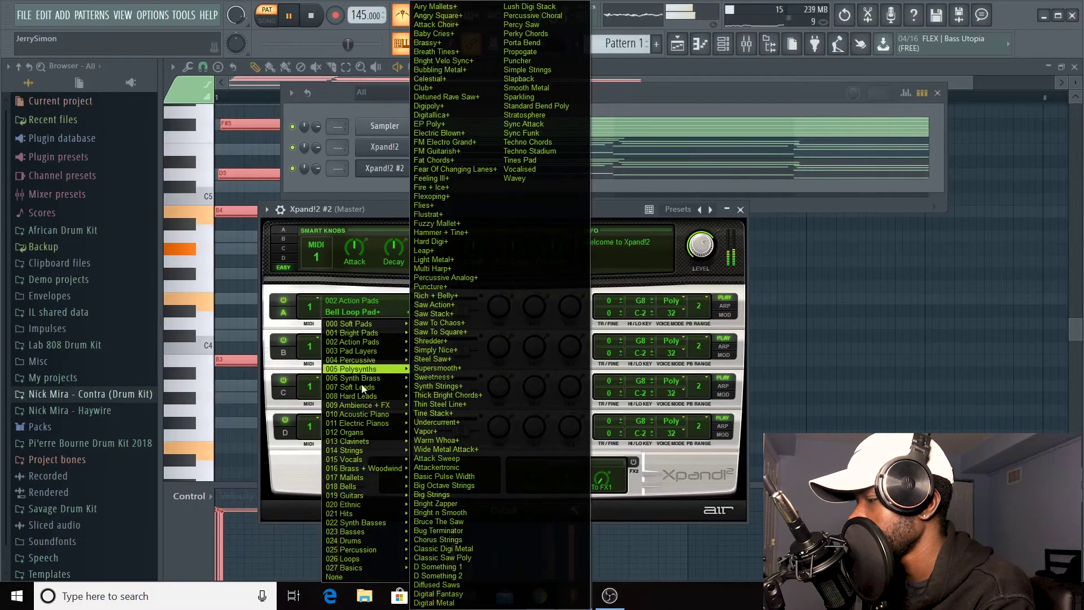
mouse_move(364, 434)
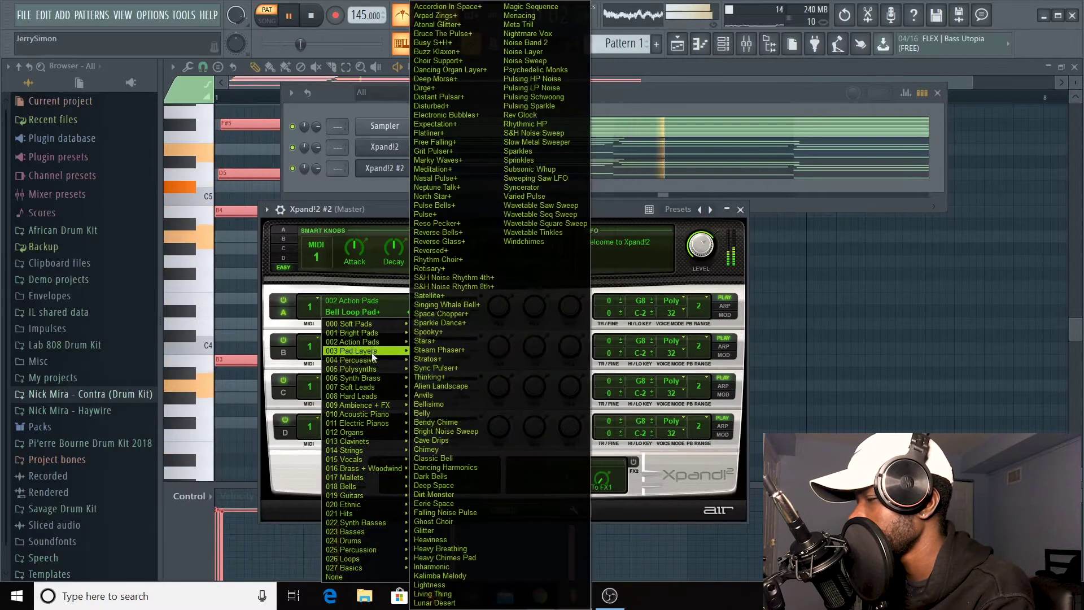
mouse_move(367, 351)
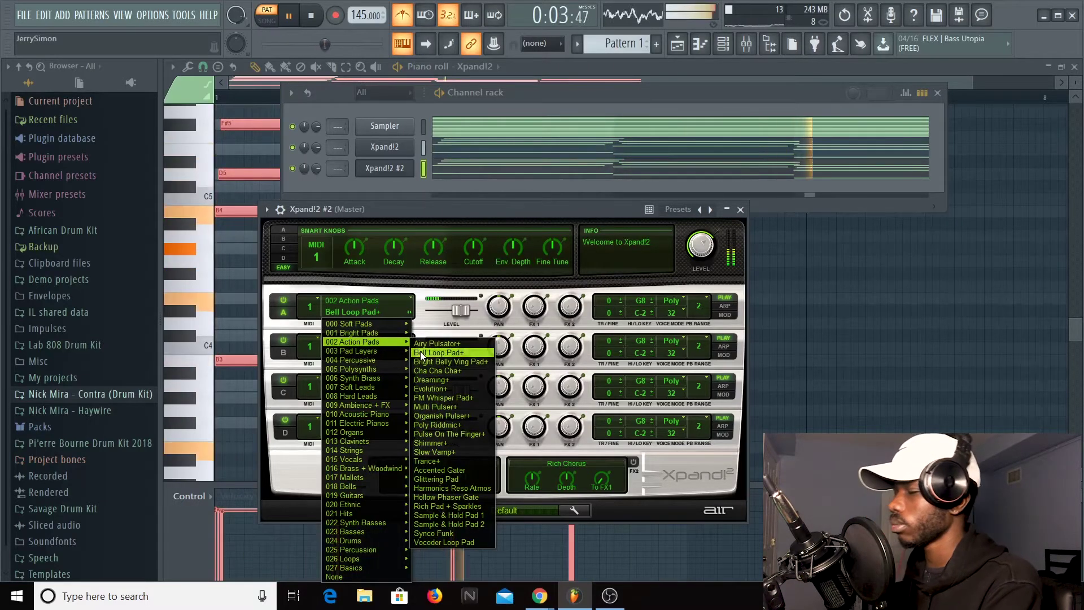
click(421, 353)
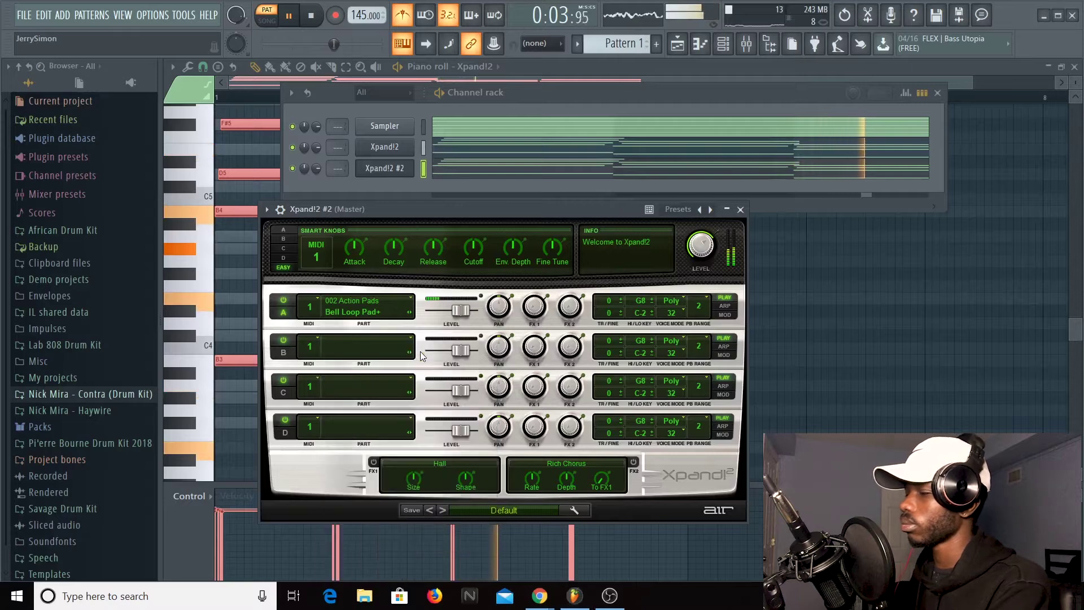
click(411, 313)
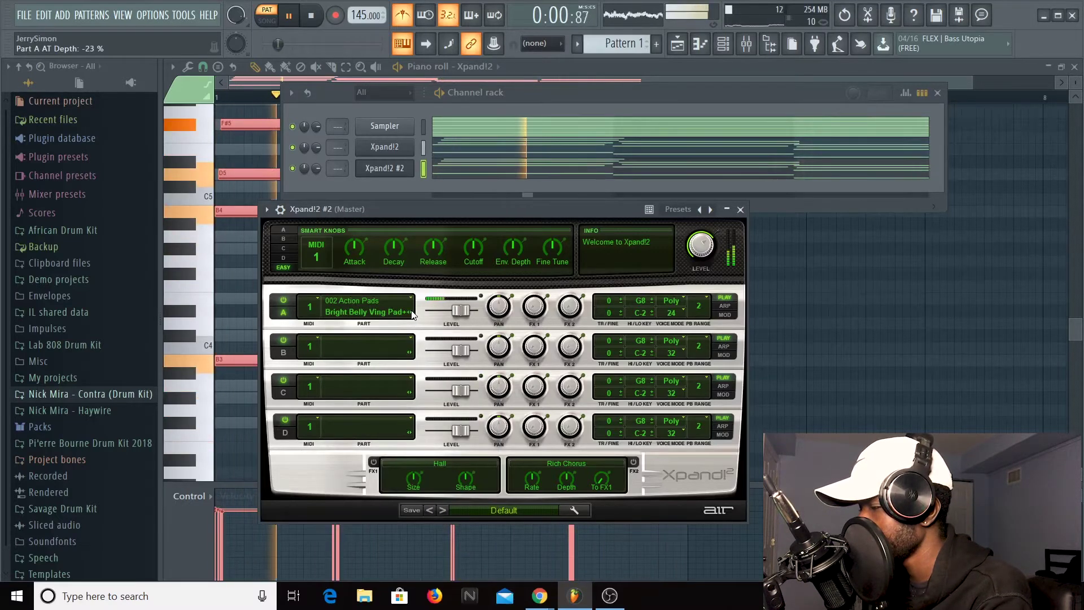
click(410, 313)
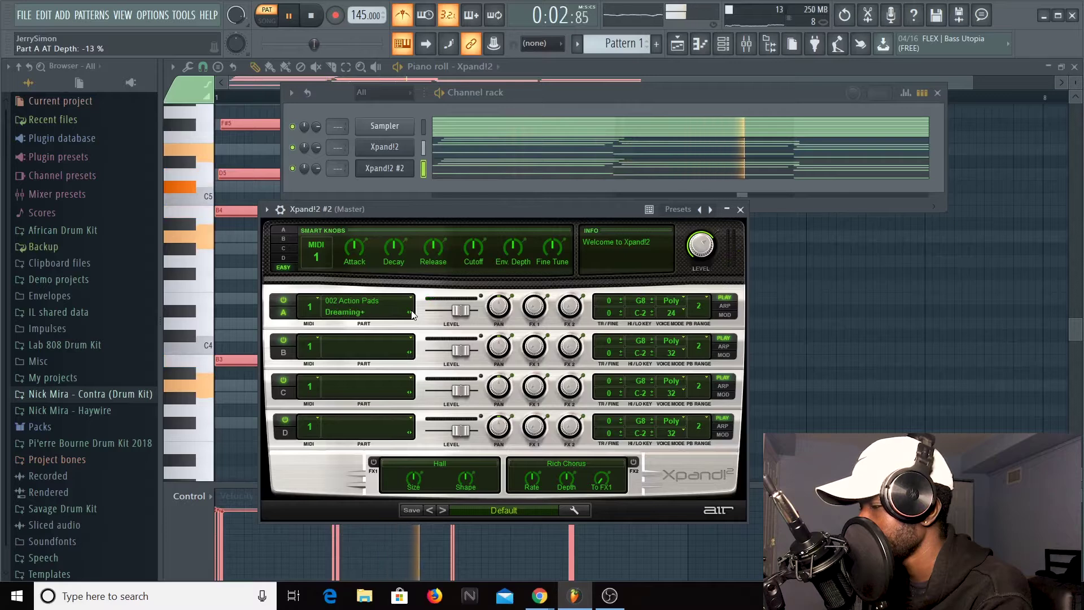
click(410, 313)
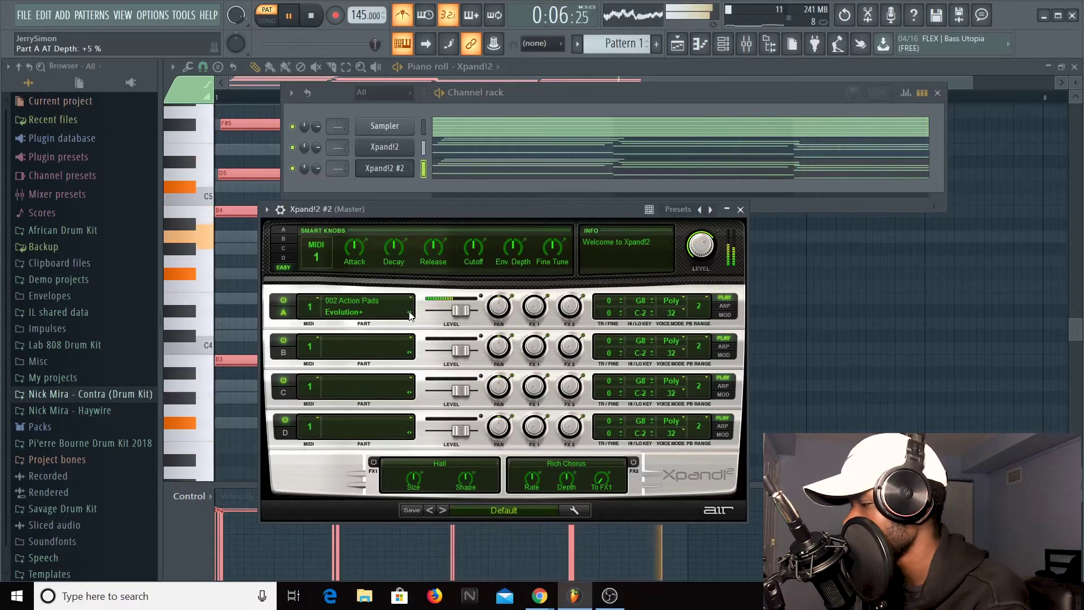
Try transposing all notes of the first Xpand!2 channel up one octave and play the pattern
click(846, 308)
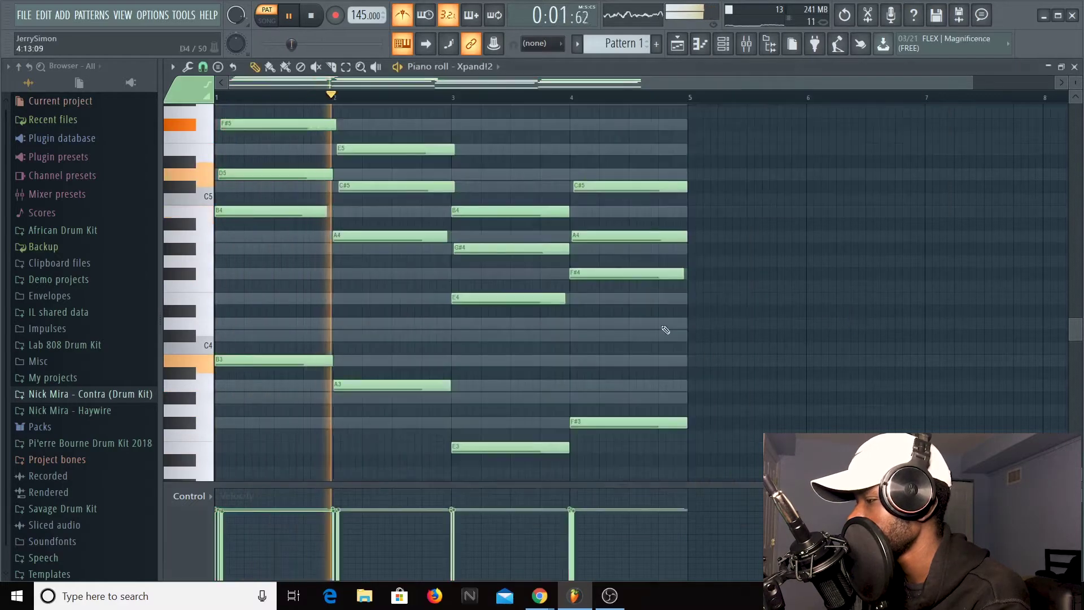
key(space)
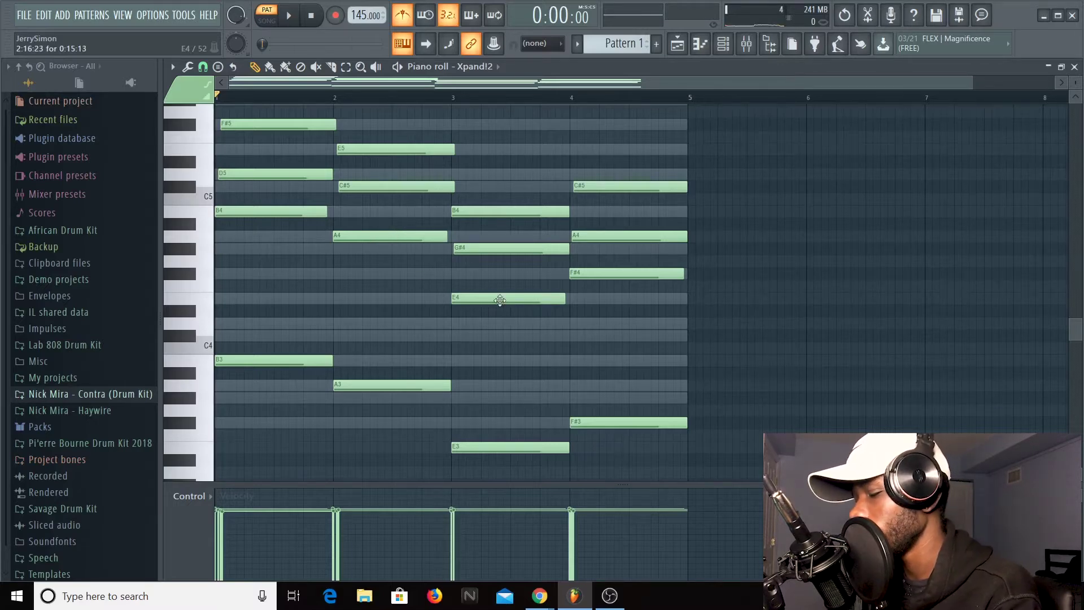
key(ctrl+z)
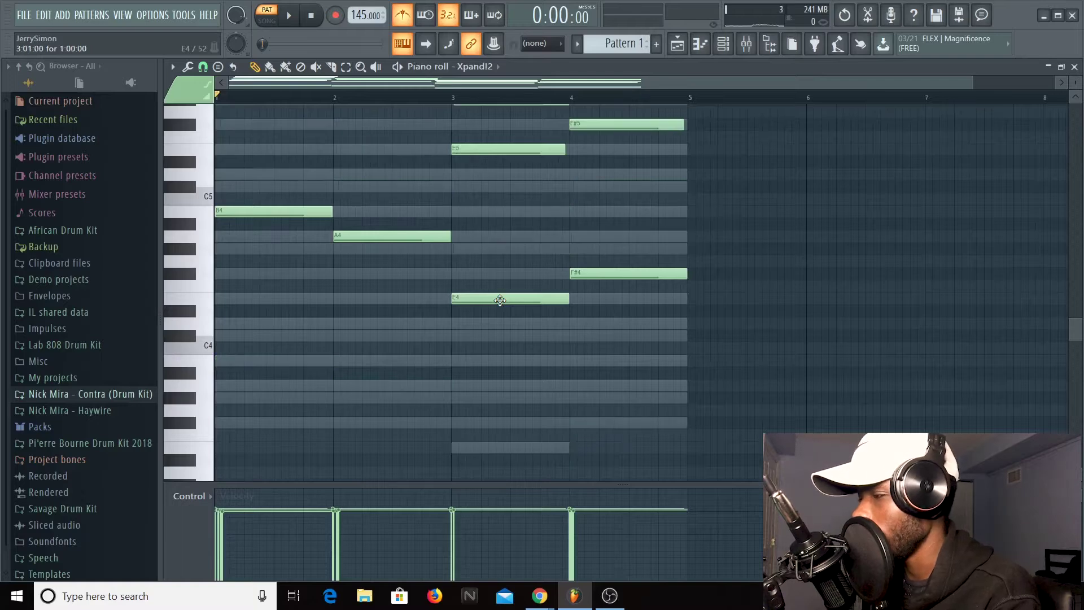
scroll(520, 313, up, 3)
scroll(450, 266, up, 2)
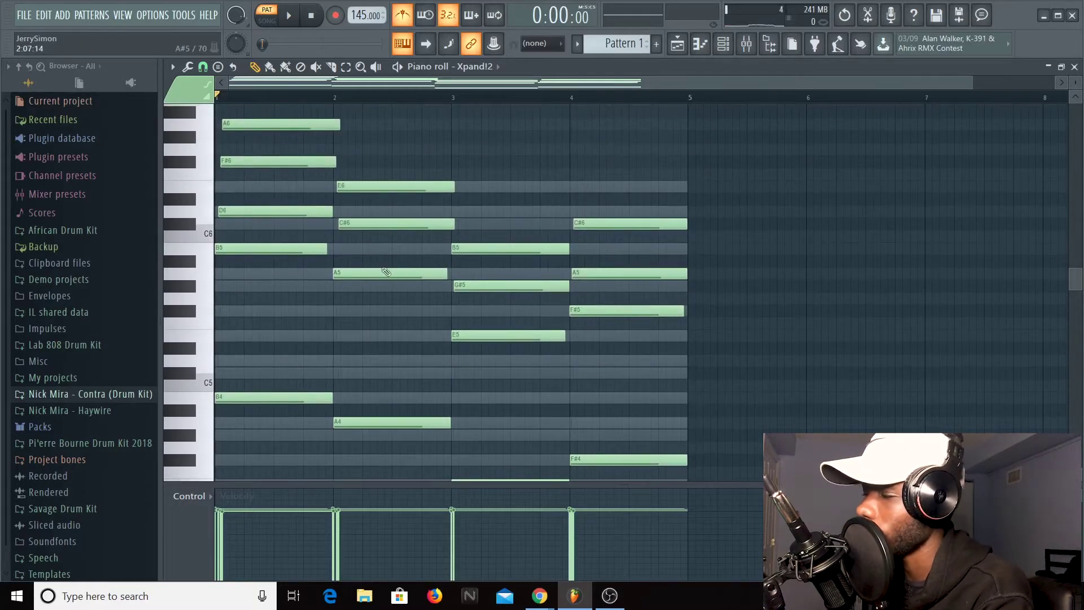
key(space)
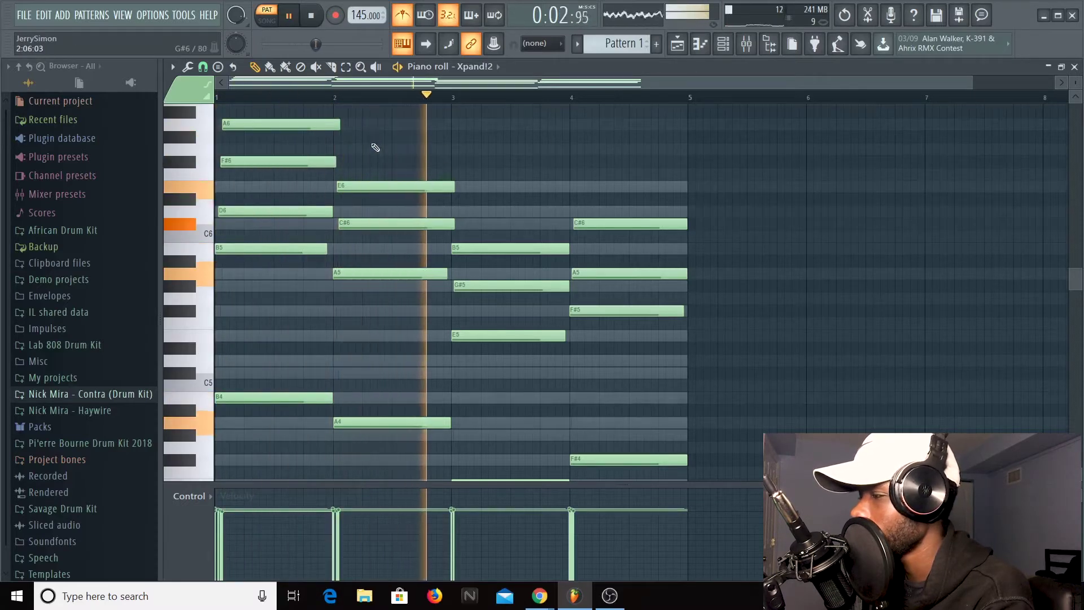
key(space)
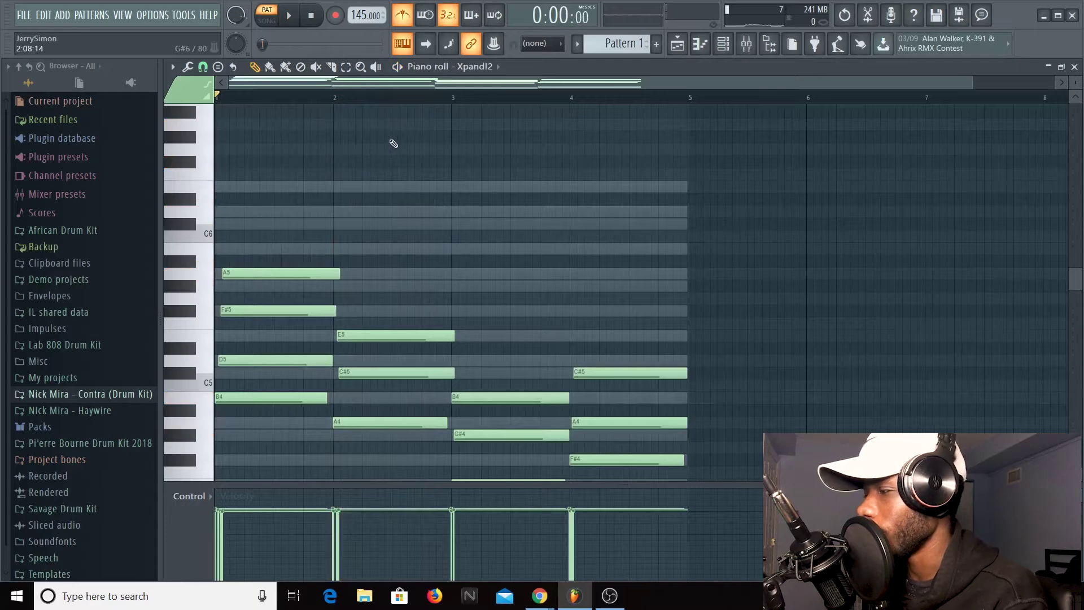
Transpose all notes of the Xpand!2 #2 channel up one octave and listen to both layers together
click(489, 66)
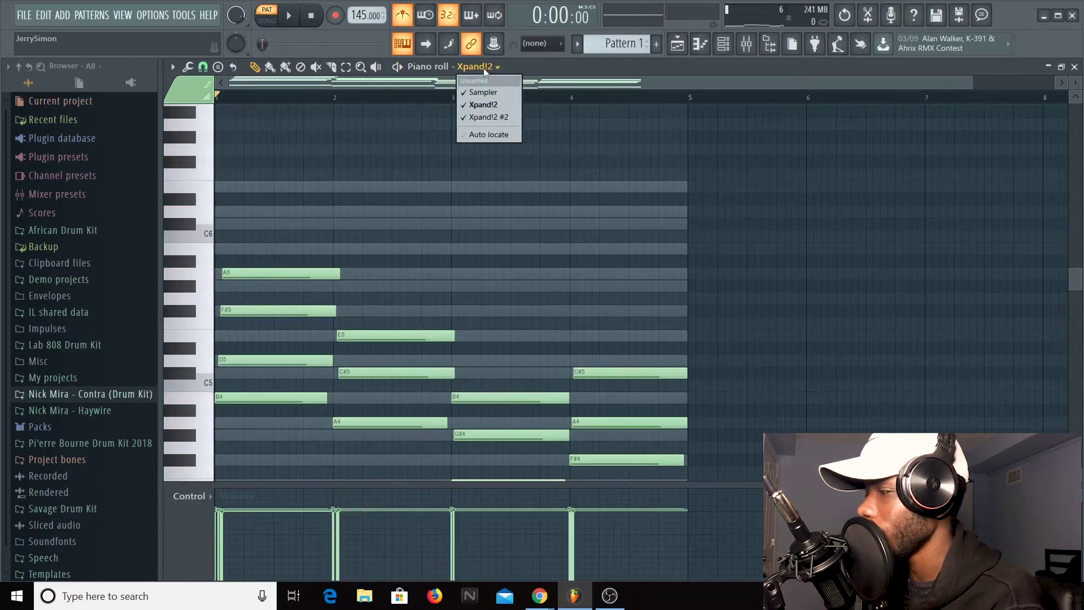
click(491, 117)
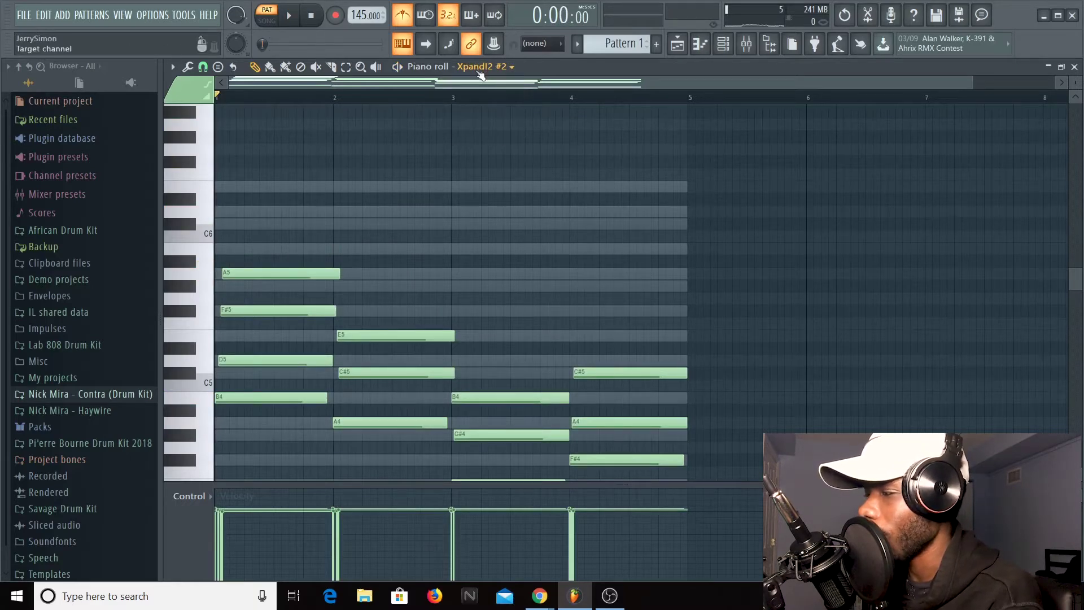
key(ctrl+Up)
scroll(416, 290, down, 1)
key(space)
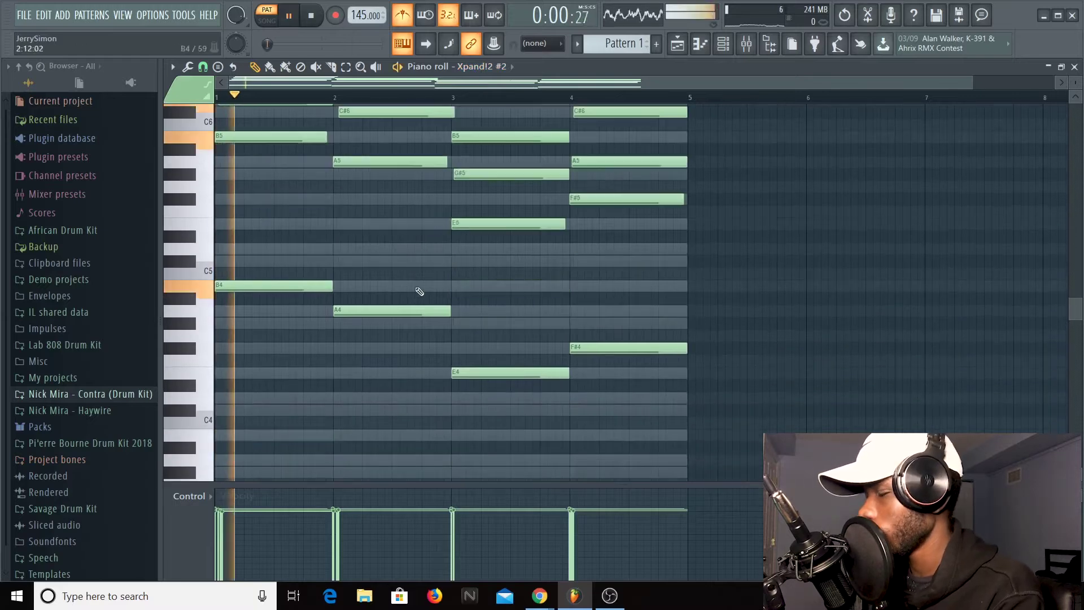
scroll(481, 314, down, 3)
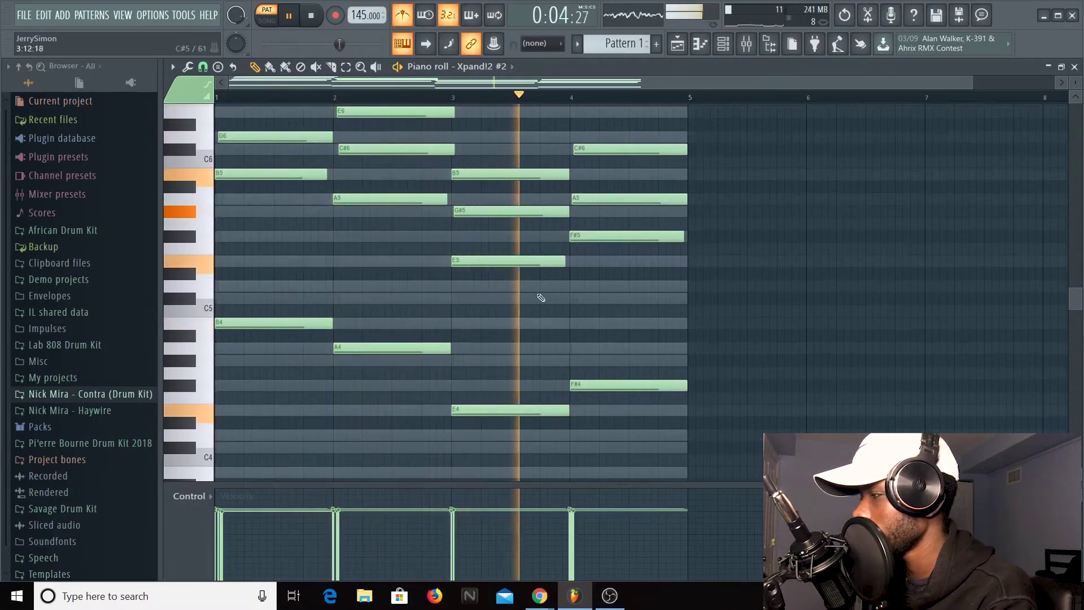
scroll(542, 266, down, 2)
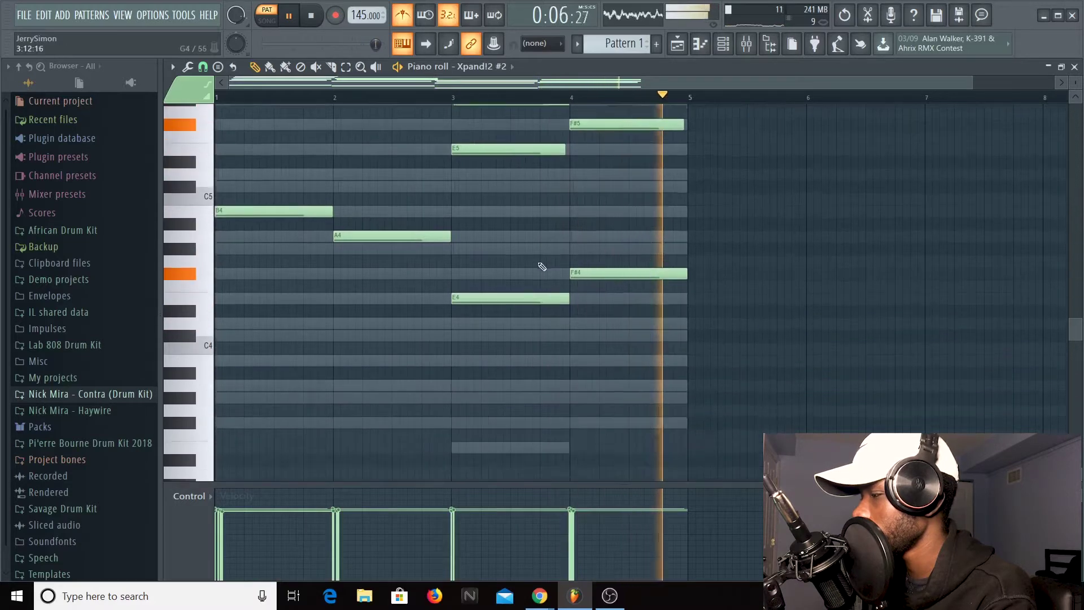
scroll(481, 262, up, 6)
Set the part A level of Xpand!2 #2 to +0.2 dB and close the plugin
click(701, 45)
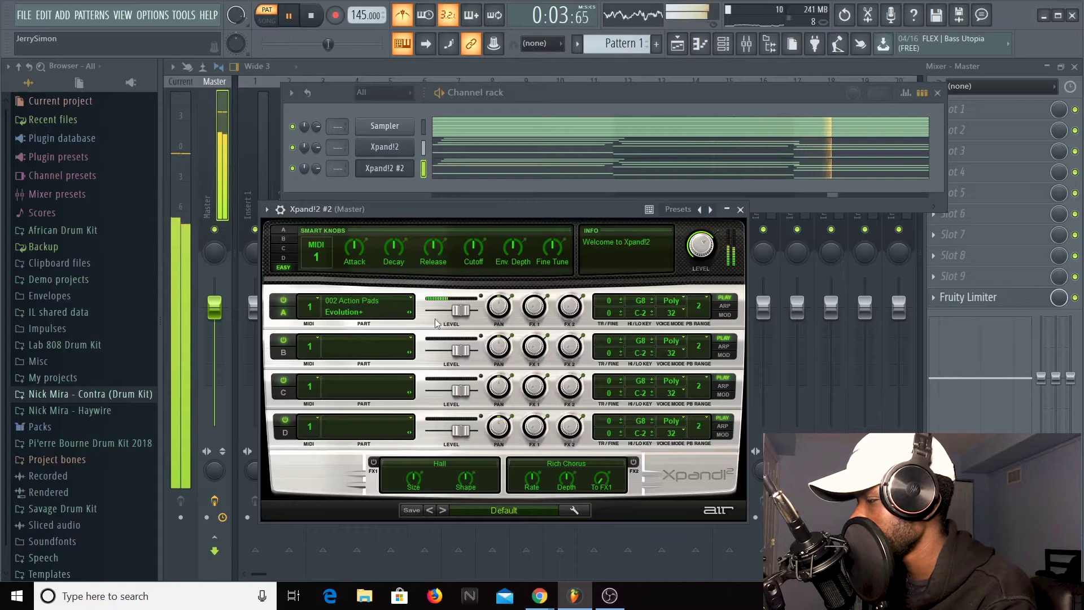
drag(457, 313, 462, 314)
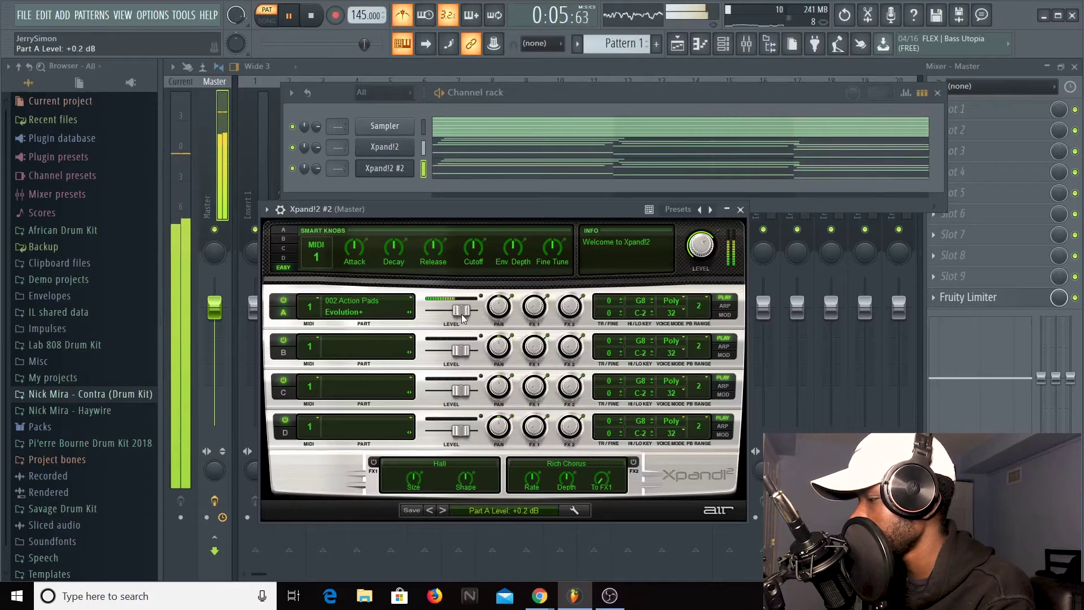
click(740, 210)
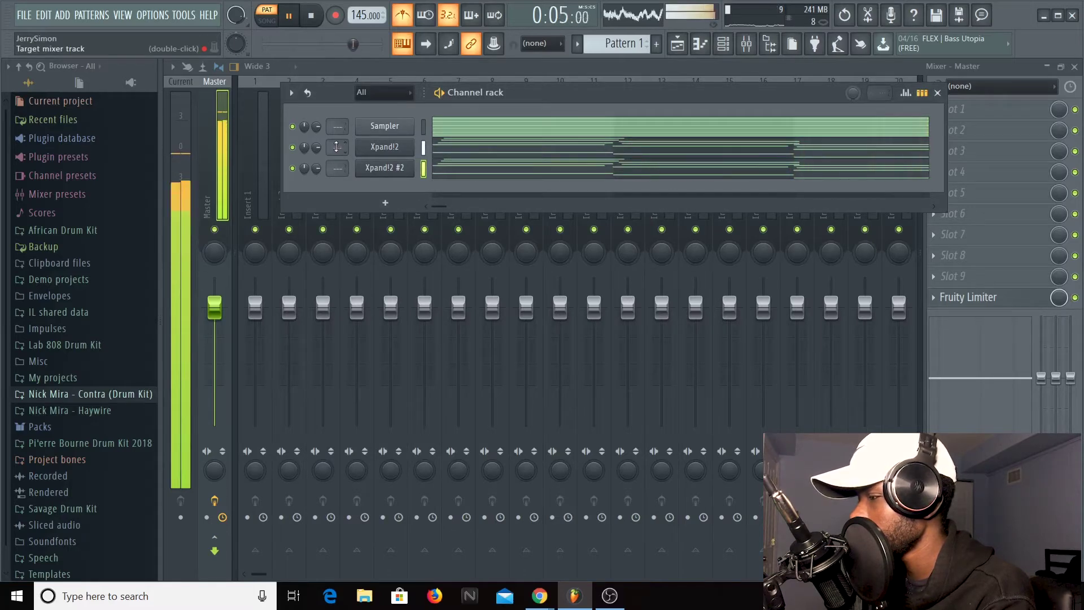
Stop playback, route Xpand!2 to mixer track 1 and Xpand!2 #2 to track 2, and select Insert 1
key(space)
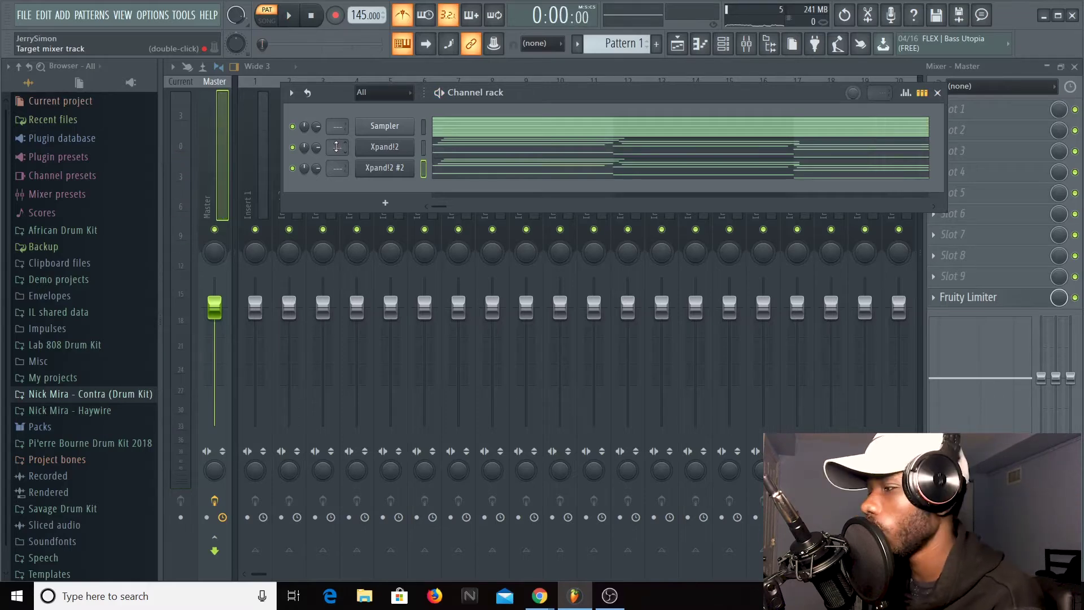
drag(336, 147, 337, 163)
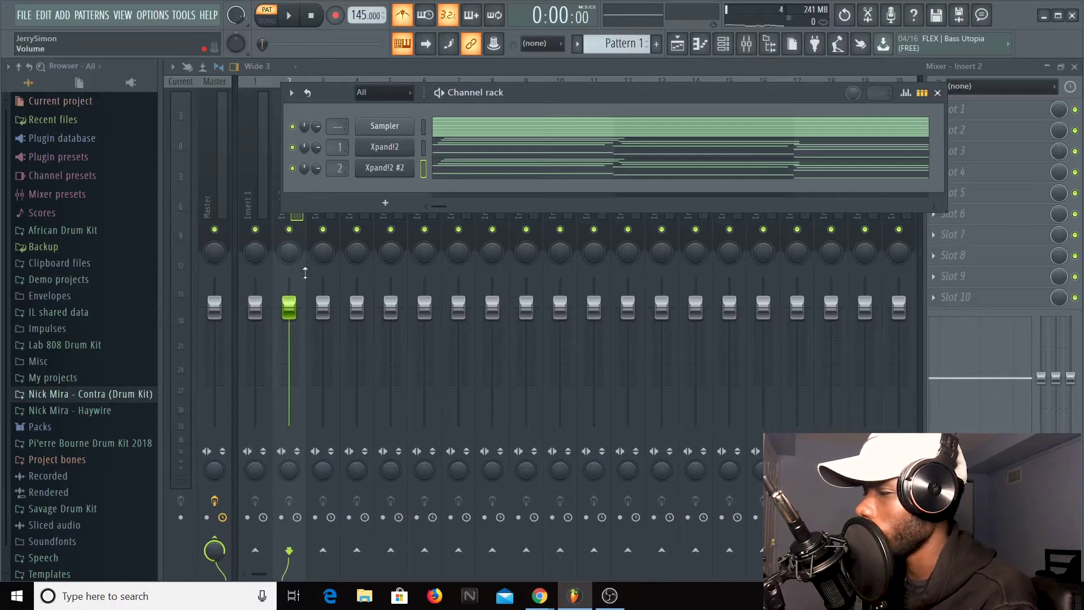
click(257, 196)
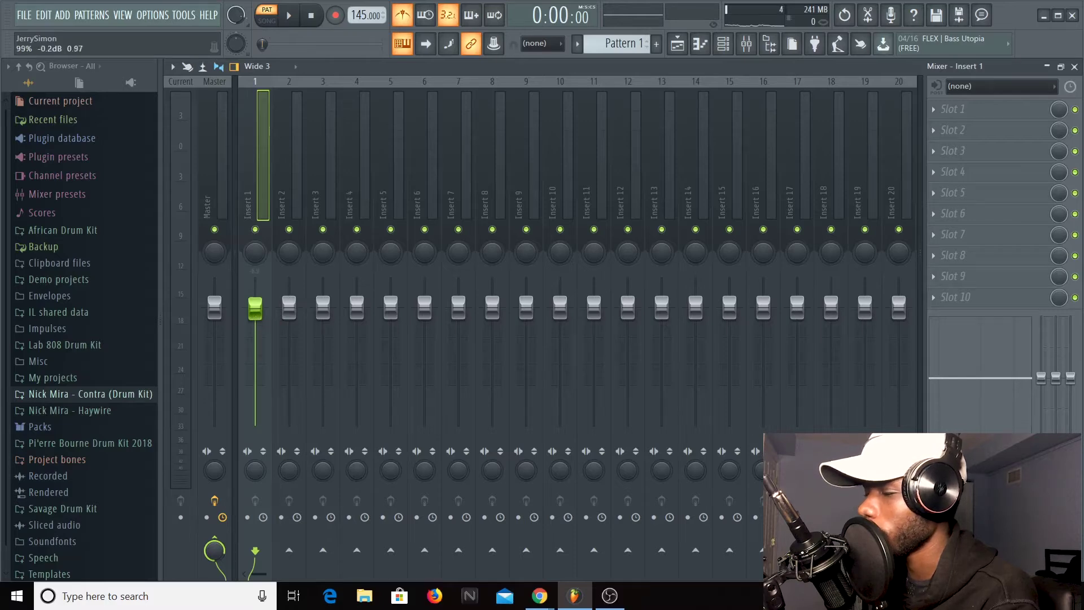
Lower the mixer faders of Insert 1 to about -8.6 dB and Insert 2 to -9.3 dB, and save the project
drag(255, 309, 255, 341)
key(space)
drag(289, 308, 264, 344)
click(289, 352)
key(space)
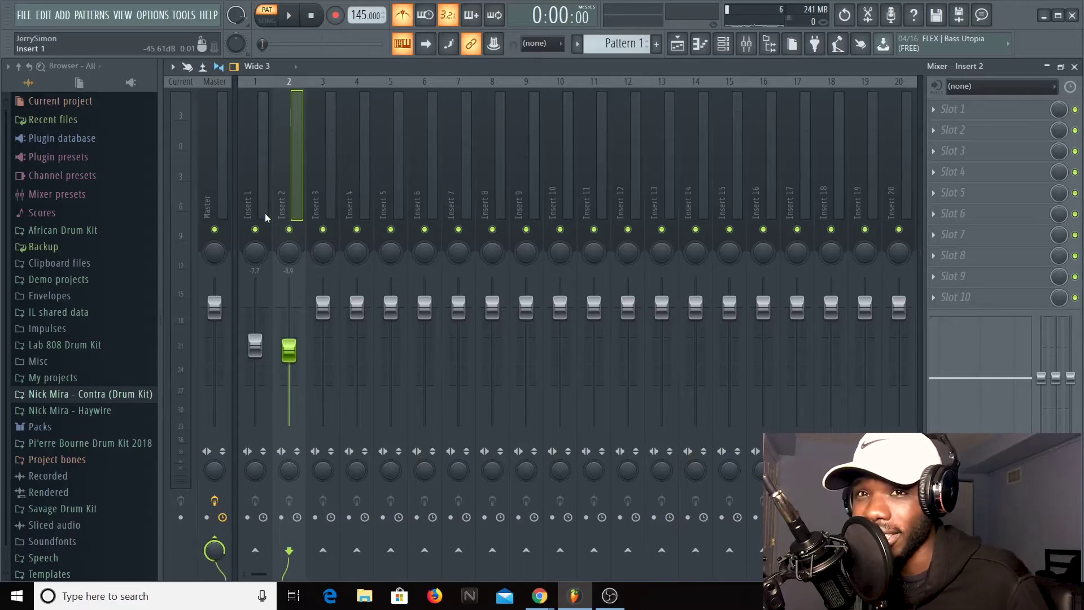
drag(265, 350, 289, 365)
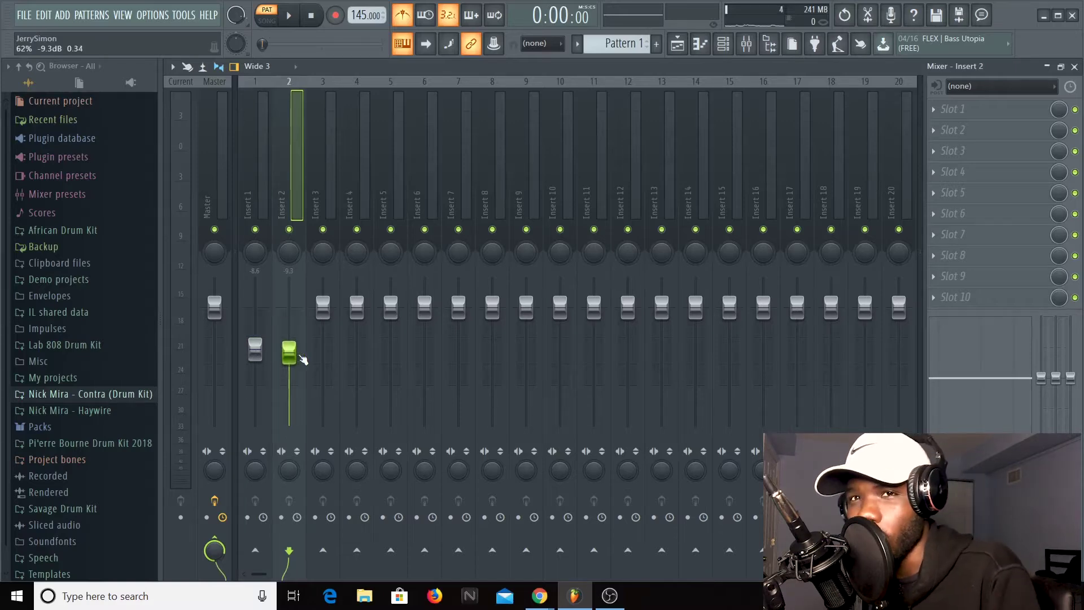
key(ctrl+s)
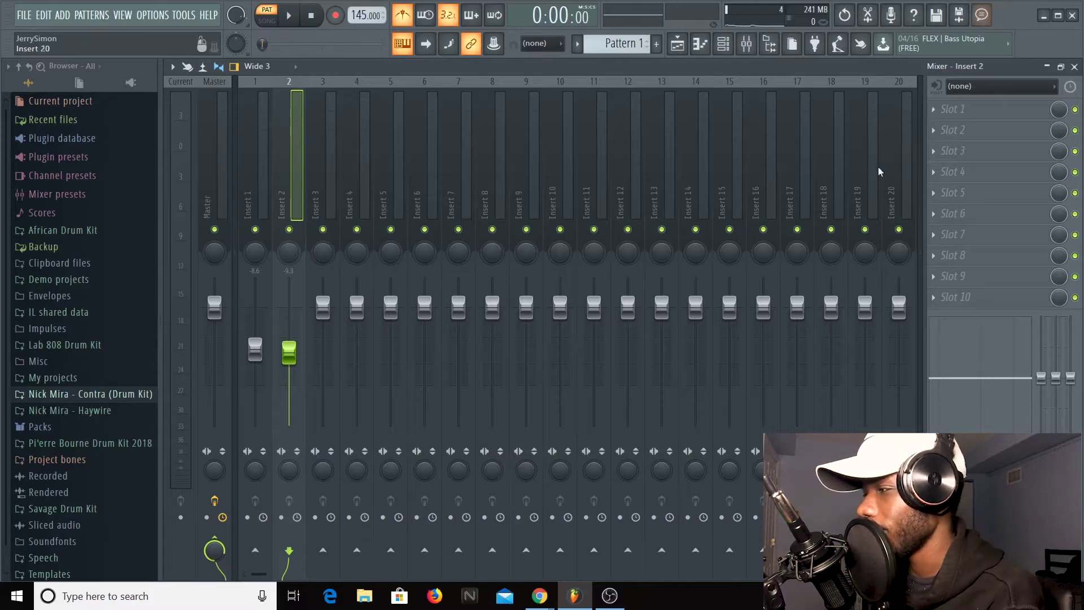
Play the pattern with the metronome off, stop it, and review the piano roll, playlist, mixer and channel rack
key(space)
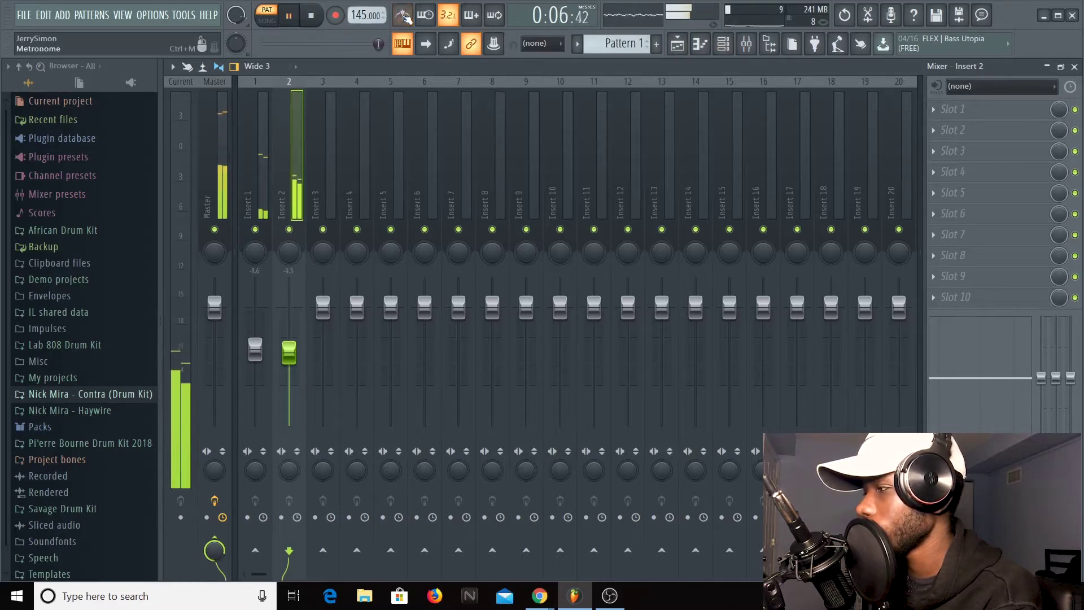
click(724, 43)
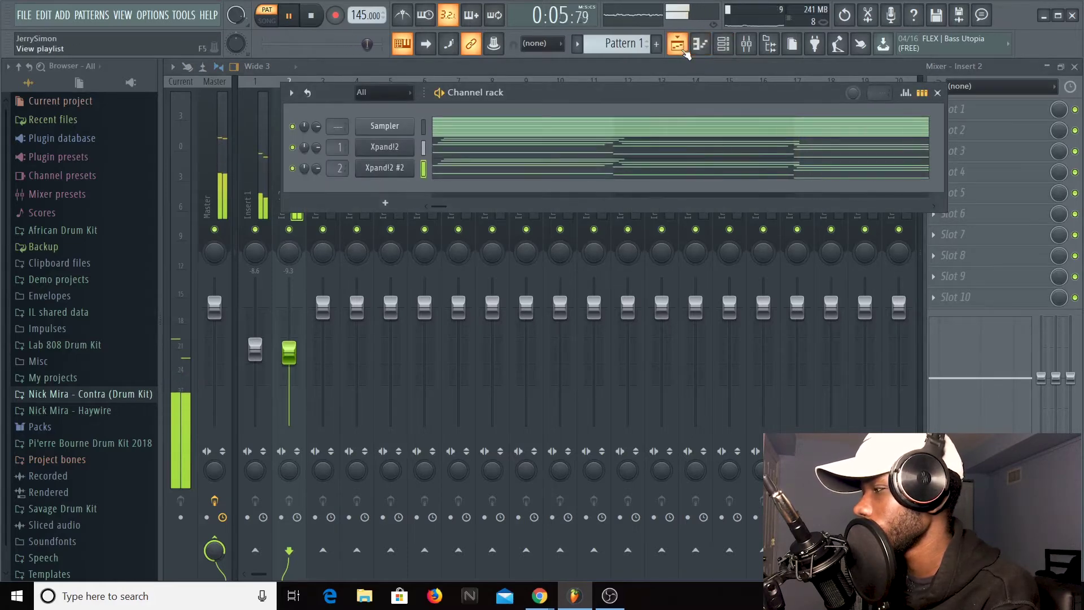
key(space)
key(F7)
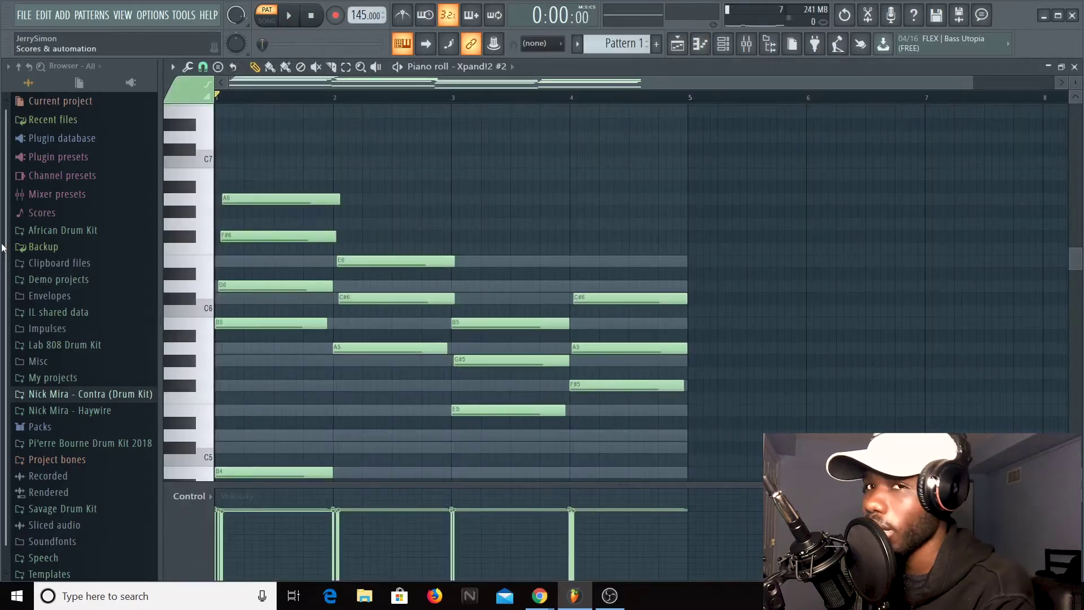
click(683, 50)
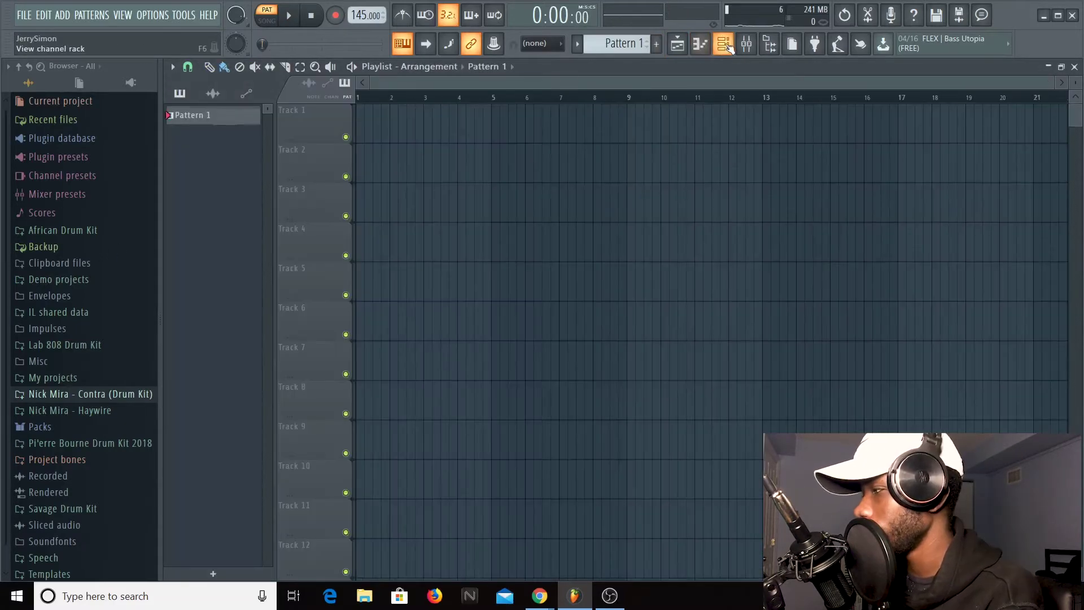
click(746, 46)
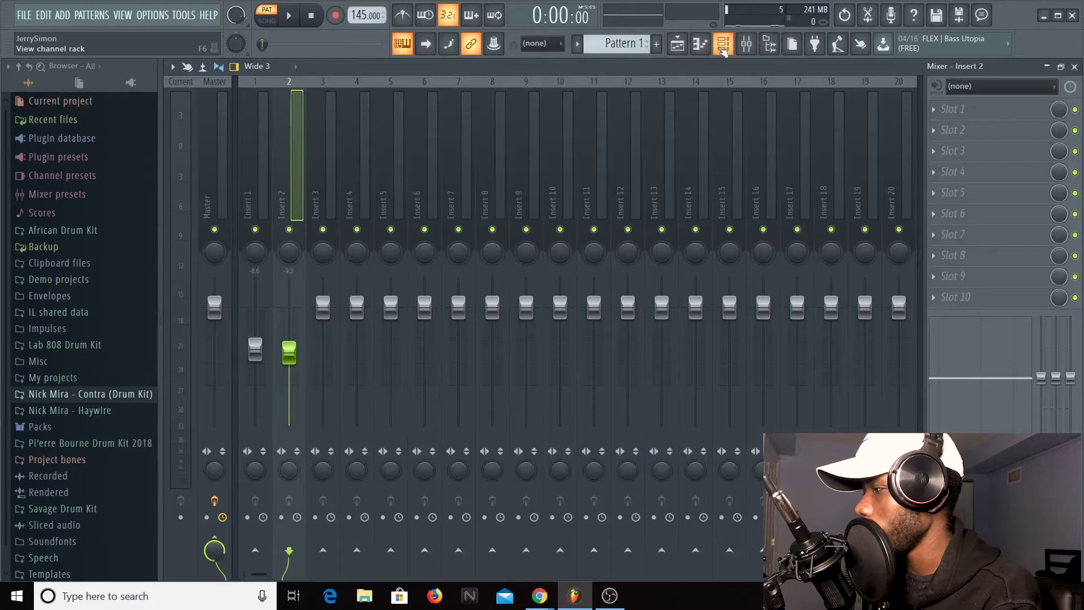
click(724, 46)
Look through the browser's project, plugin and sample folders, including Nick Mira - Contra (Drum Kit), for drum sounds
scroll(83, 406, down, 1)
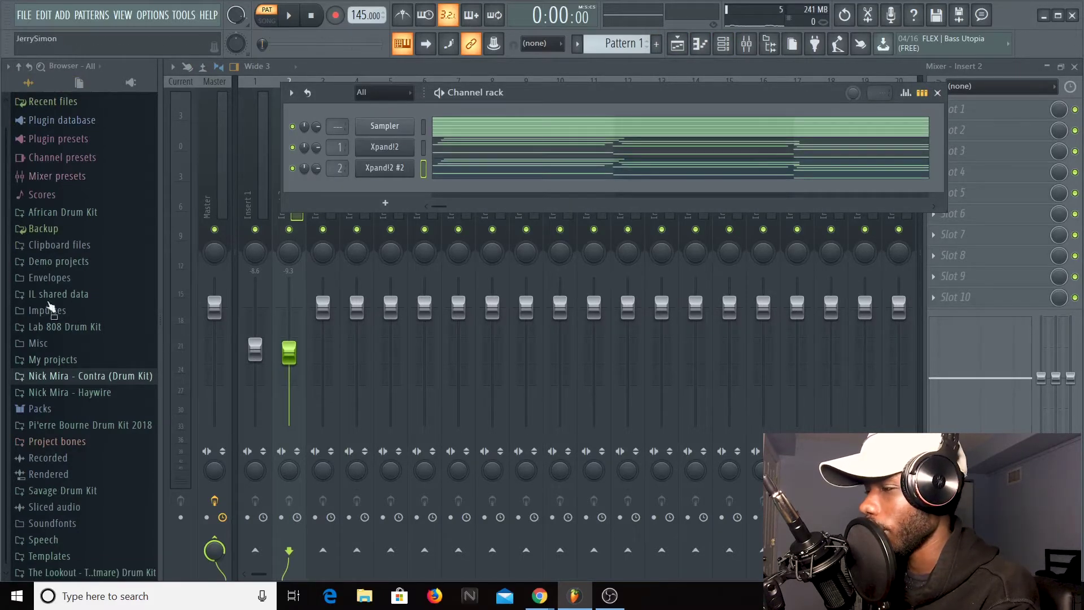
click(78, 85)
click(31, 85)
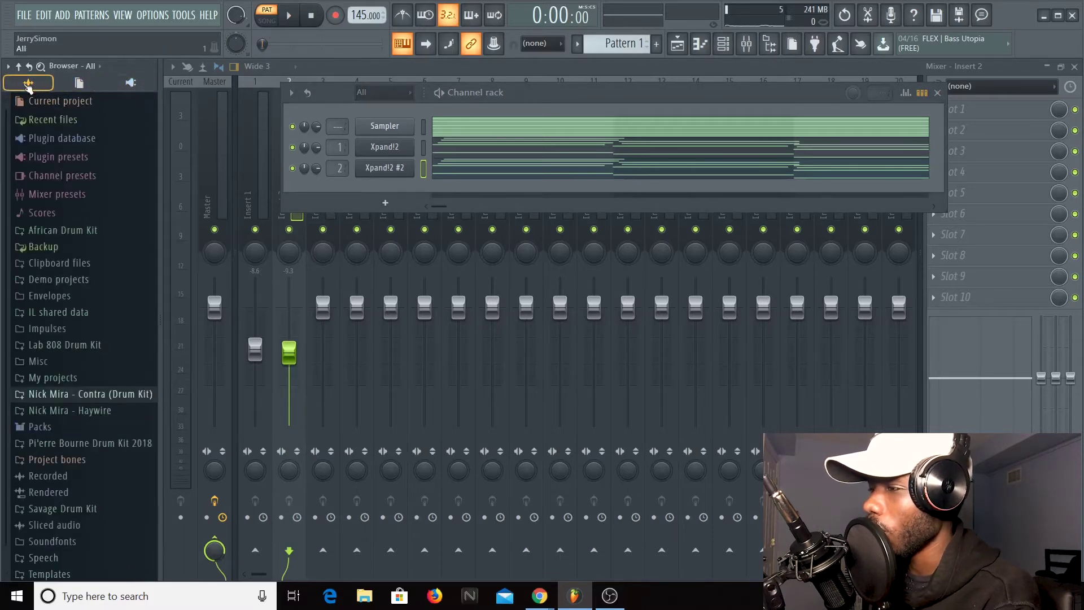
scroll(70, 311, down, 1)
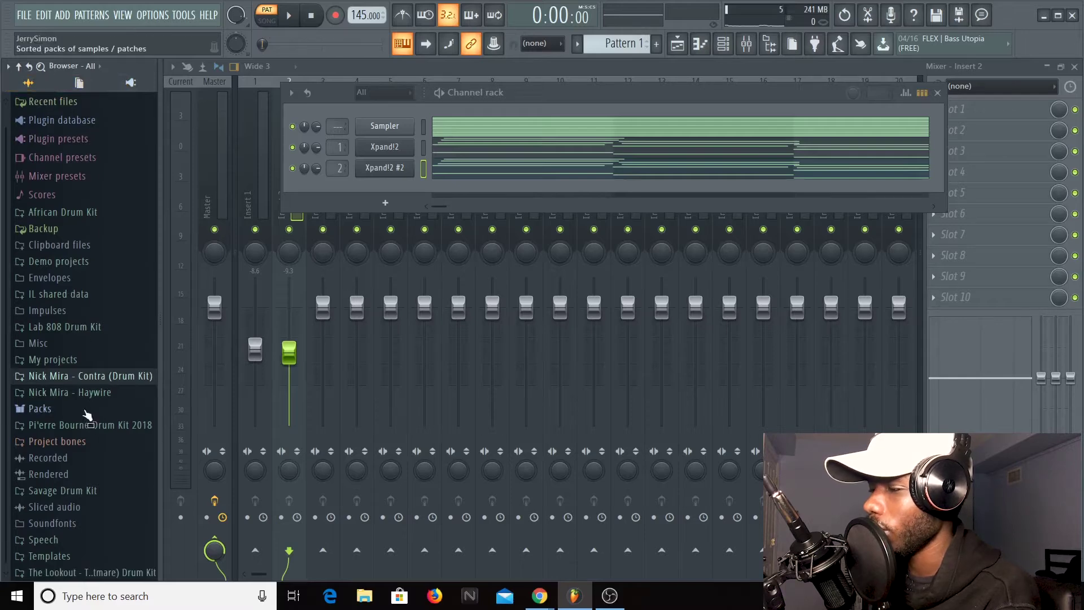
click(80, 83)
click(131, 83)
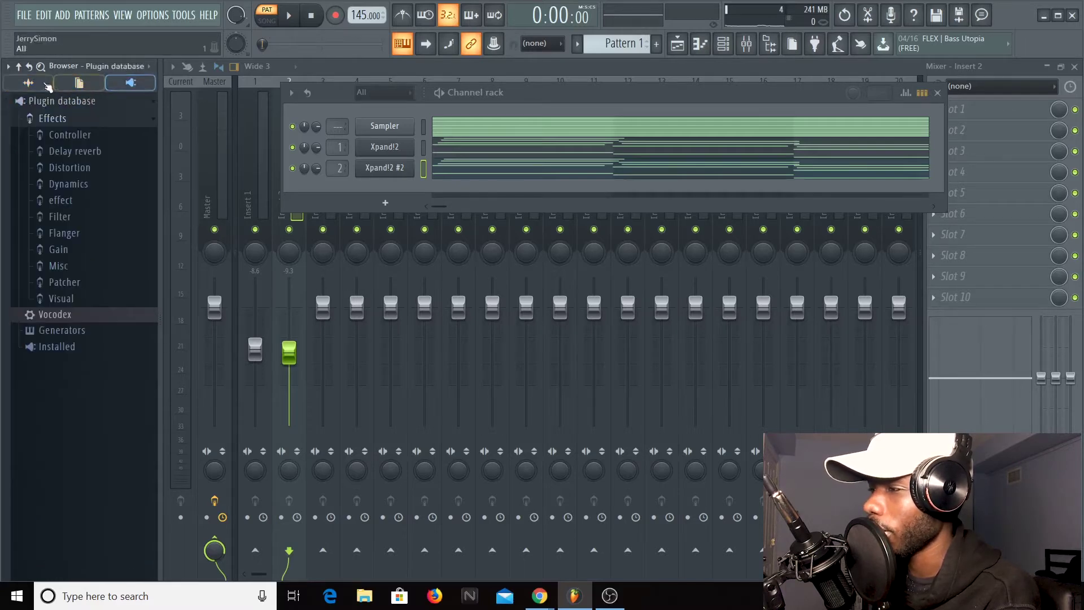
click(29, 83)
scroll(50, 386, down, 1)
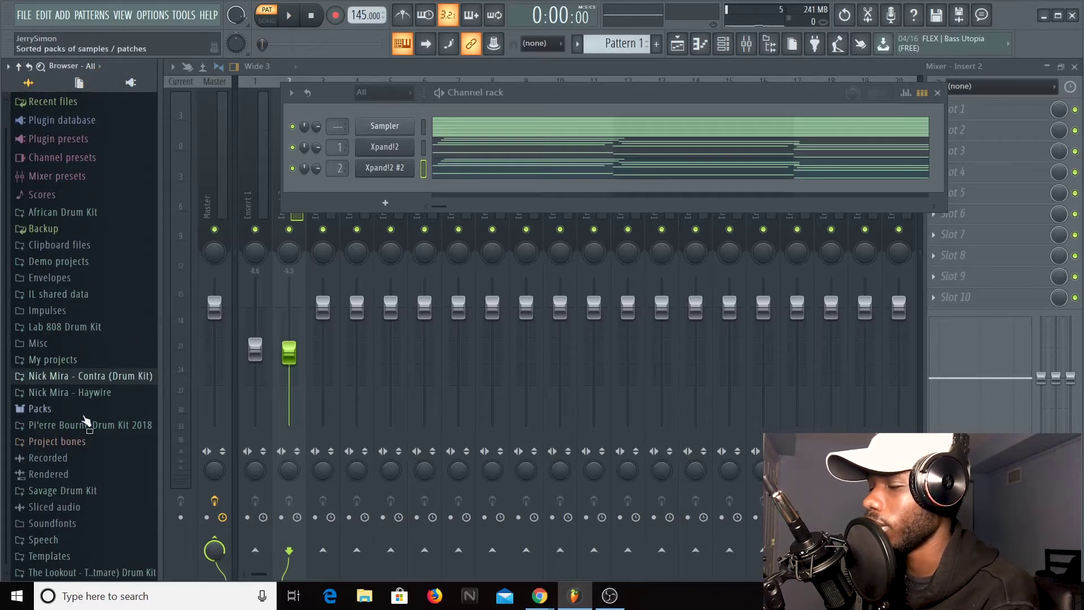
click(124, 377)
click(117, 229)
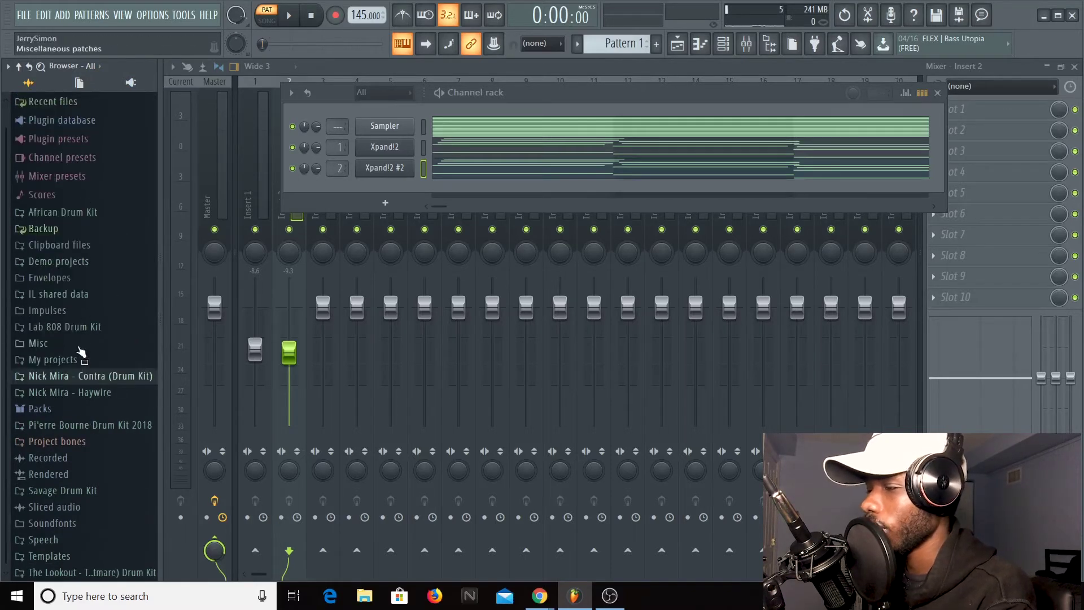
Audition Snare (11) from the Savage Drum Kit's Snares folder against the pattern and add it as a new channel
click(102, 491)
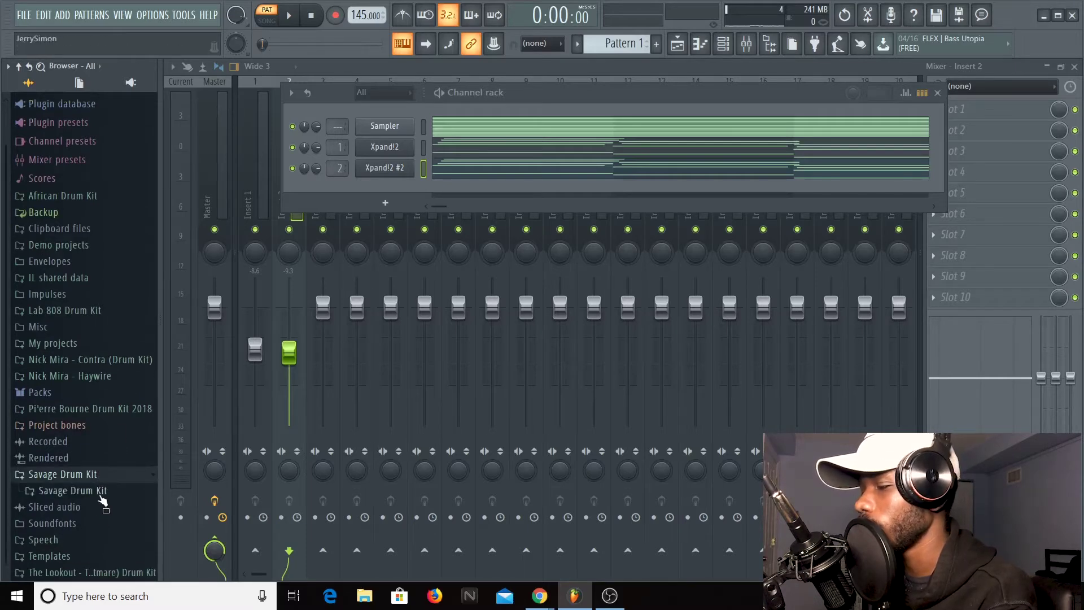
click(100, 493)
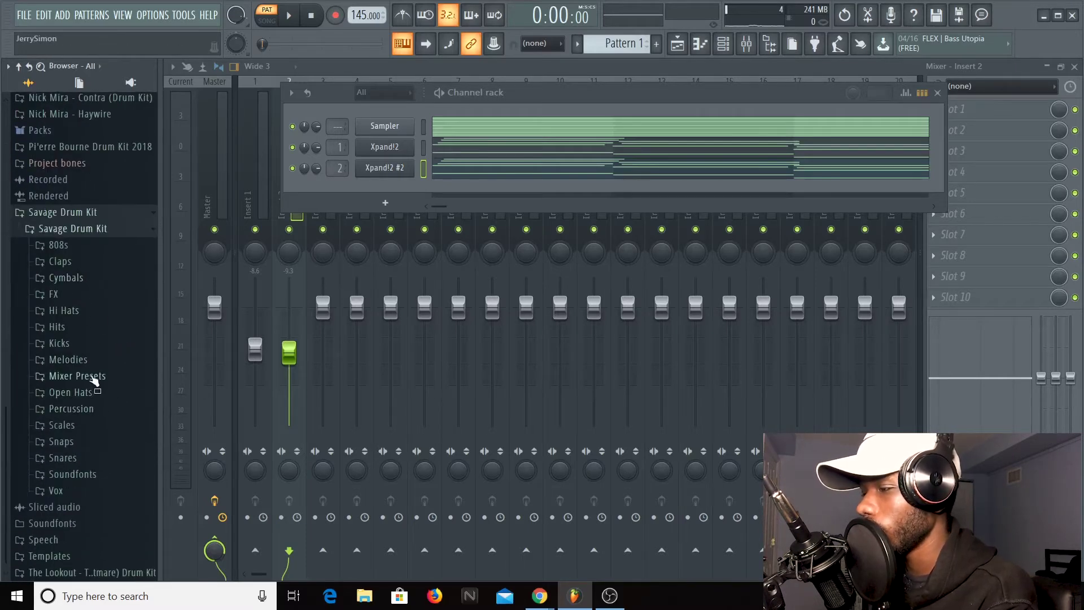
click(92, 458)
click(92, 366)
click(92, 359)
key(space)
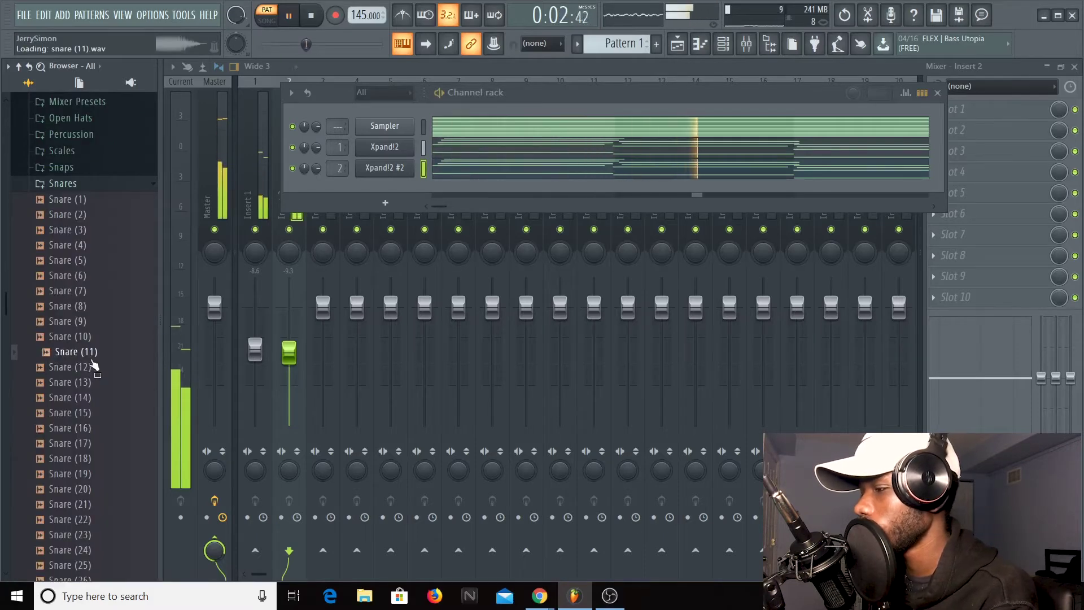
drag(88, 353, 381, 195)
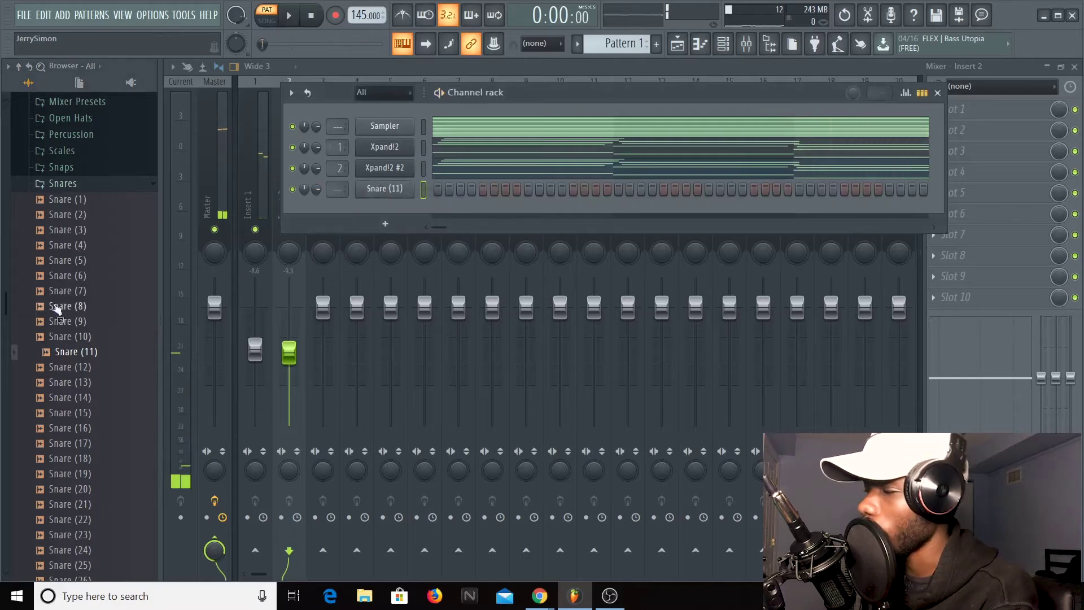
click(113, 184)
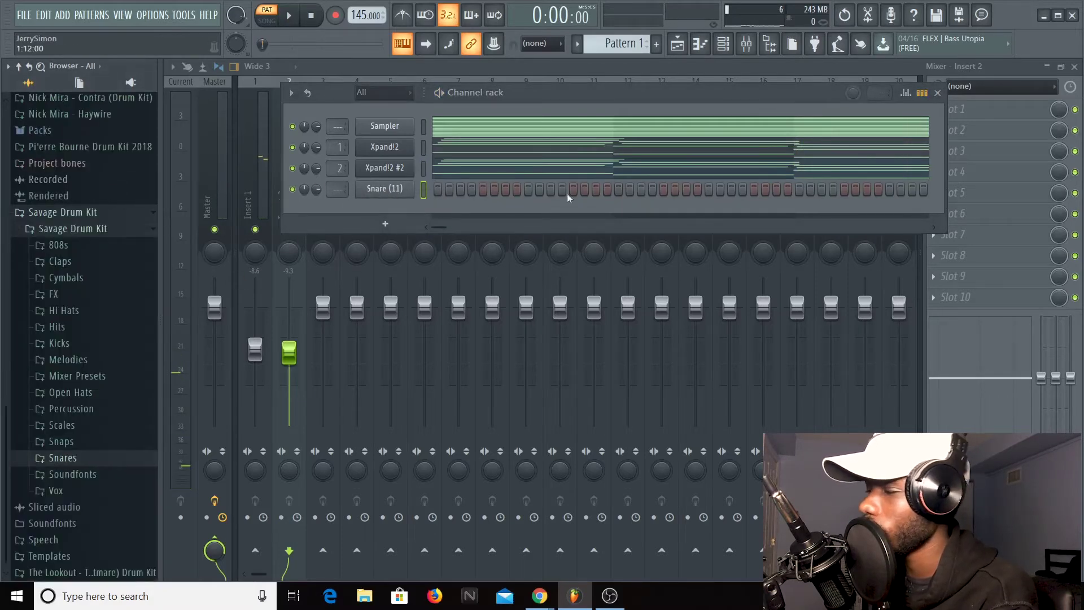
Enable the metronome and place a Snare (11) hit on step 9 of each of the four bars, checking it during playback
click(402, 15)
key(space)
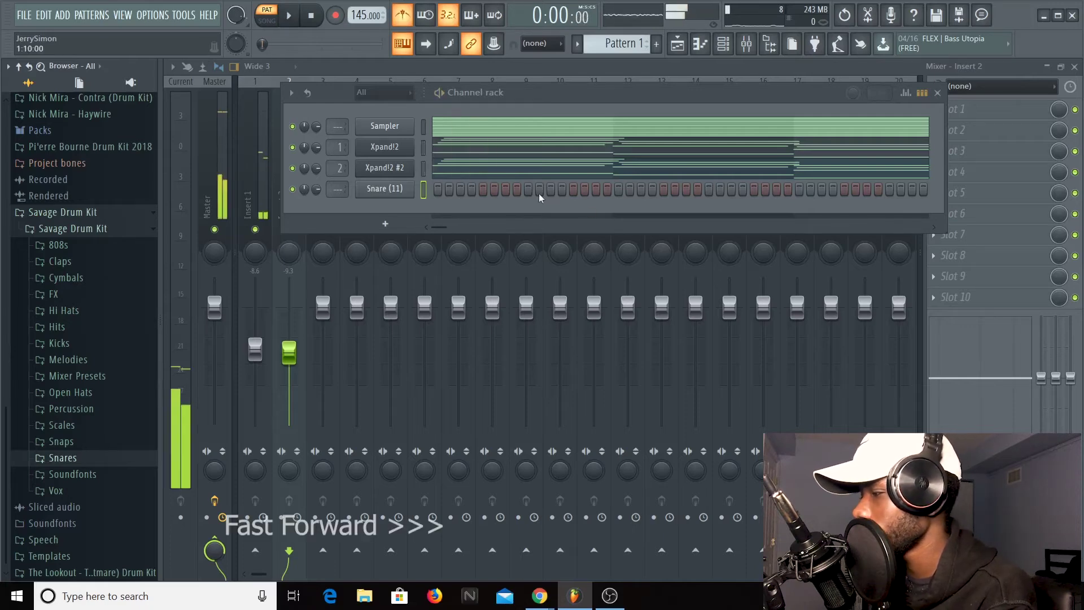
click(528, 189)
click(709, 189)
click(890, 189)
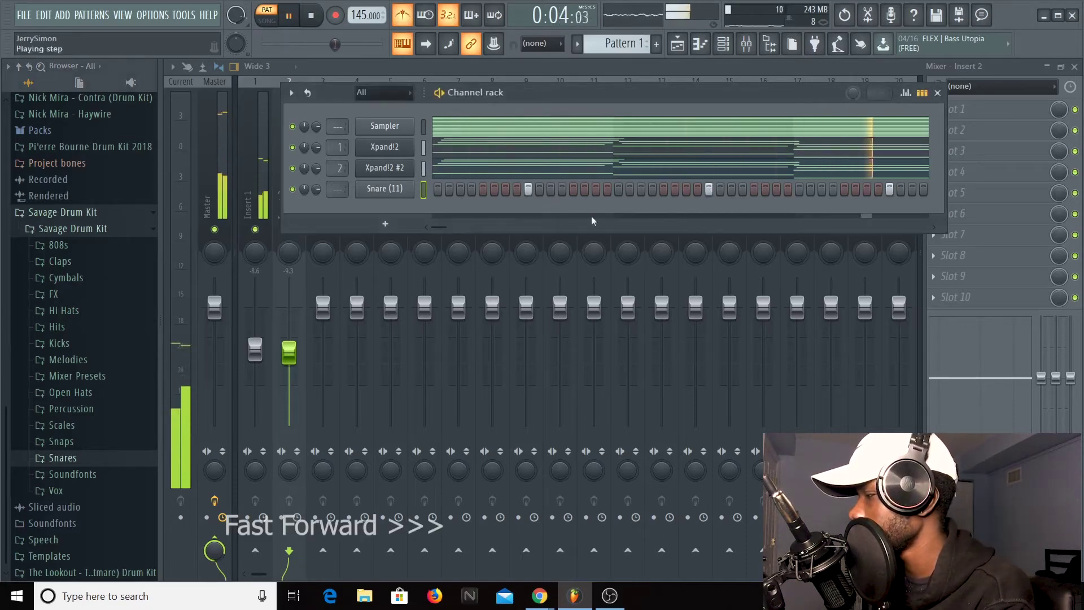
drag(444, 227, 458, 245)
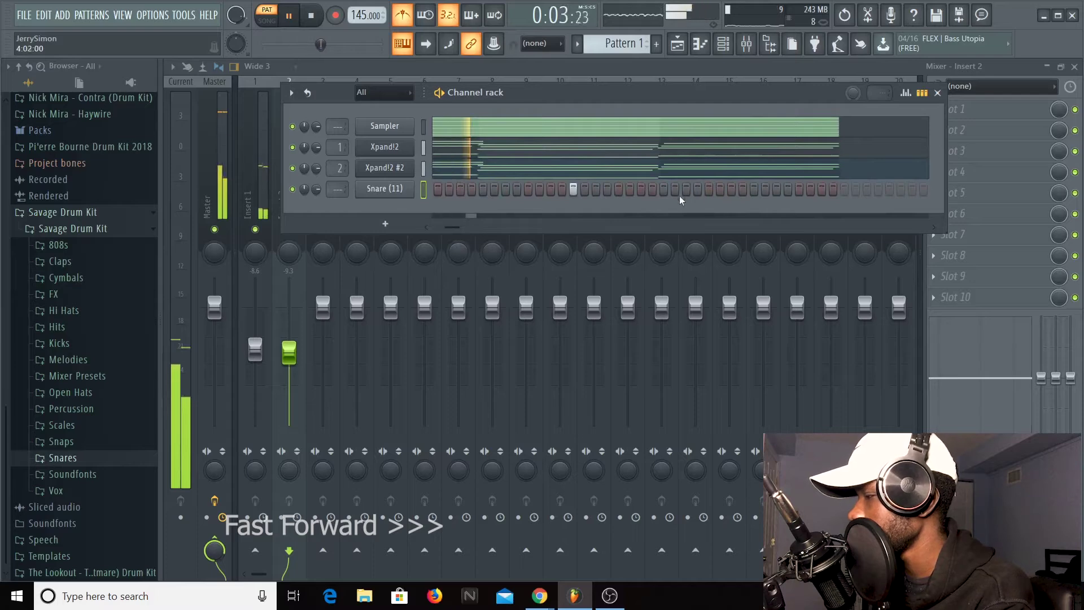
click(754, 189)
key(space)
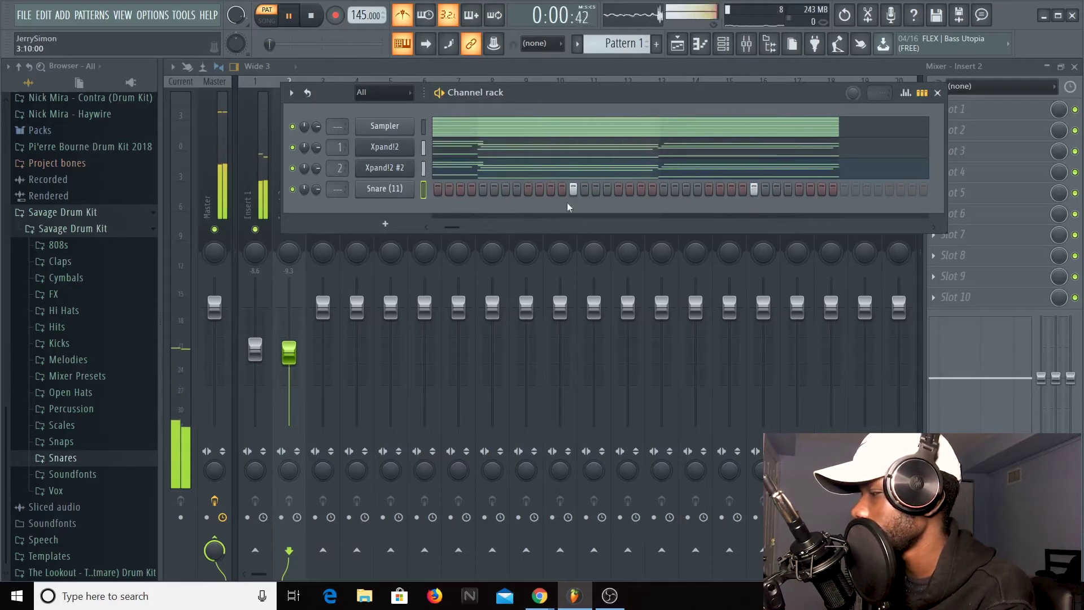
key(space)
drag(451, 226, 418, 231)
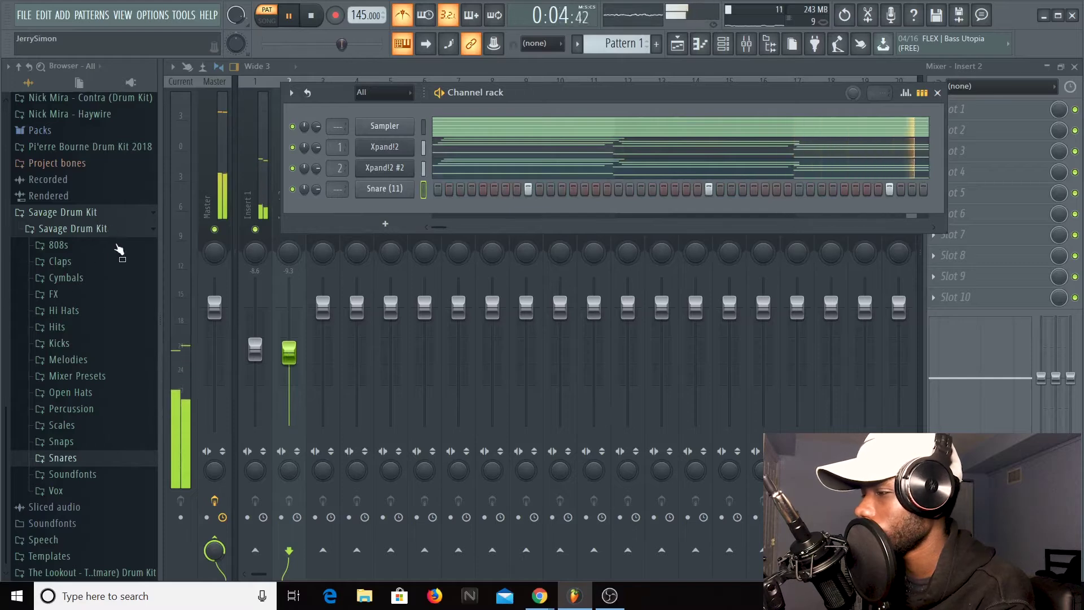
Collapse the Savage Drum Kit folder, look into the African Drum Kit folder and stop playback
click(79, 225)
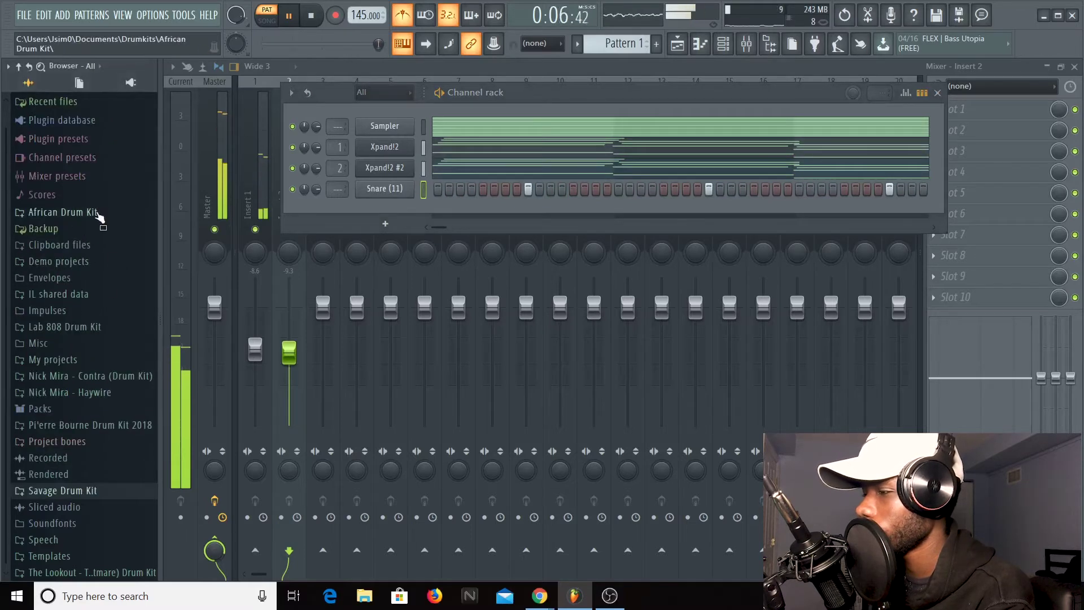
click(97, 213)
click(96, 213)
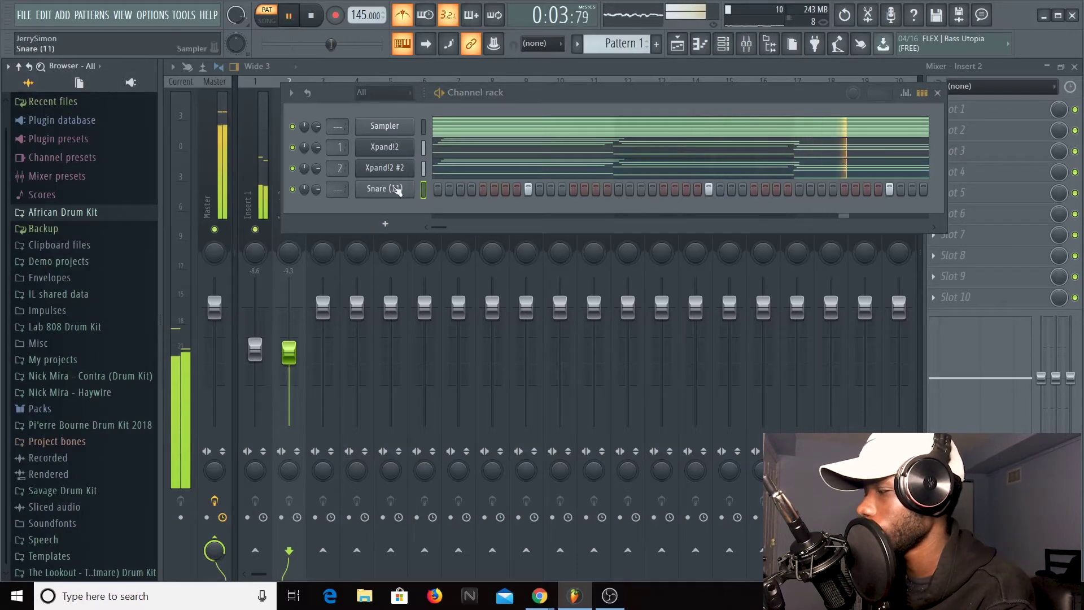
key(space)
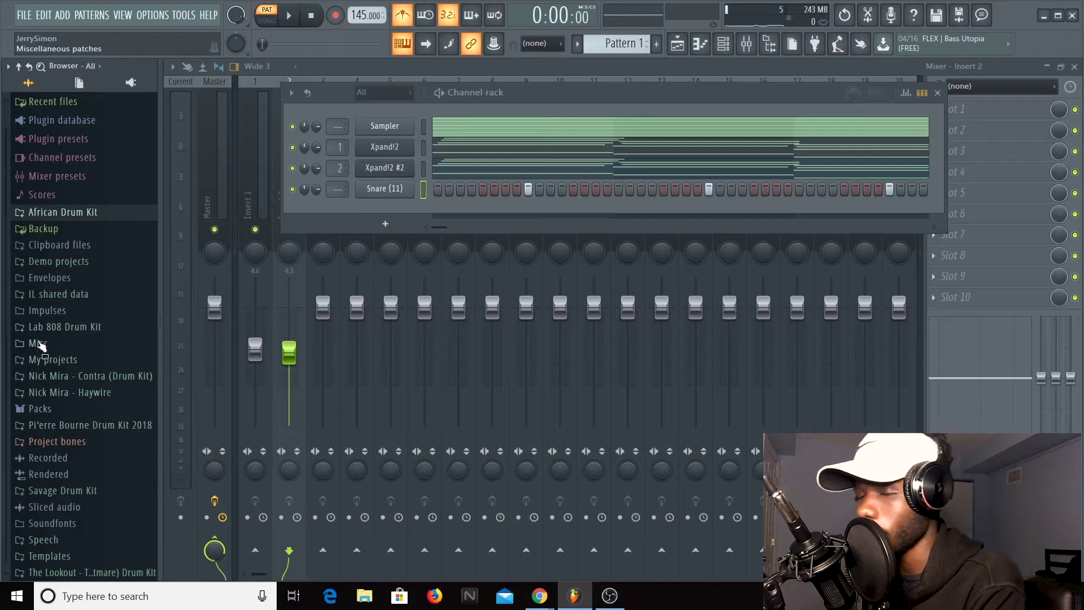
Add NM - Mater HH from the Nick Mira - Contra kit's HH folder as a channel and fill each 2 steps
click(90, 375)
click(106, 282)
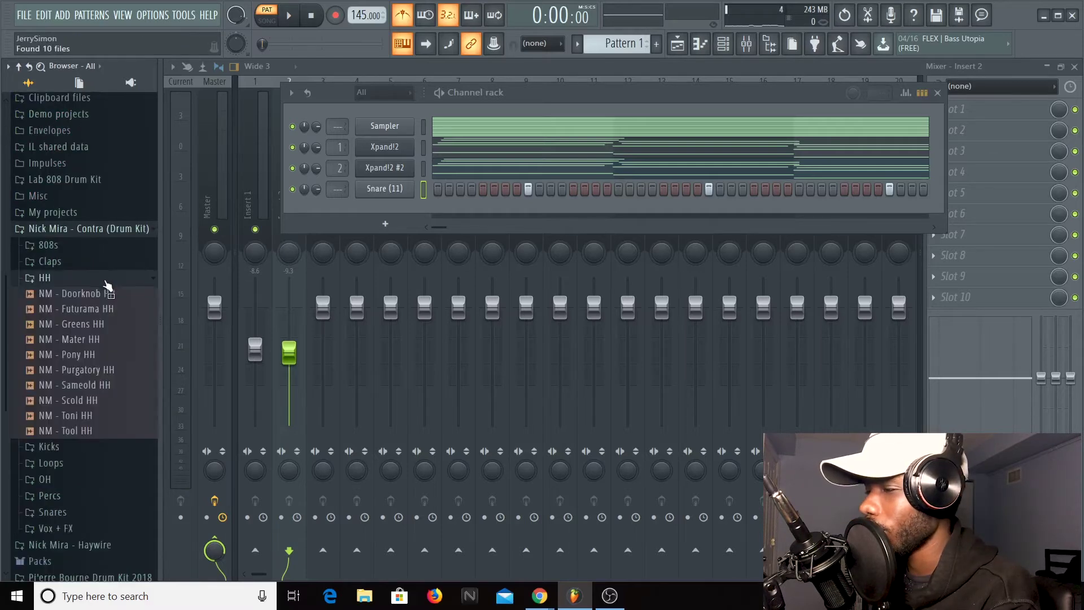
click(100, 345)
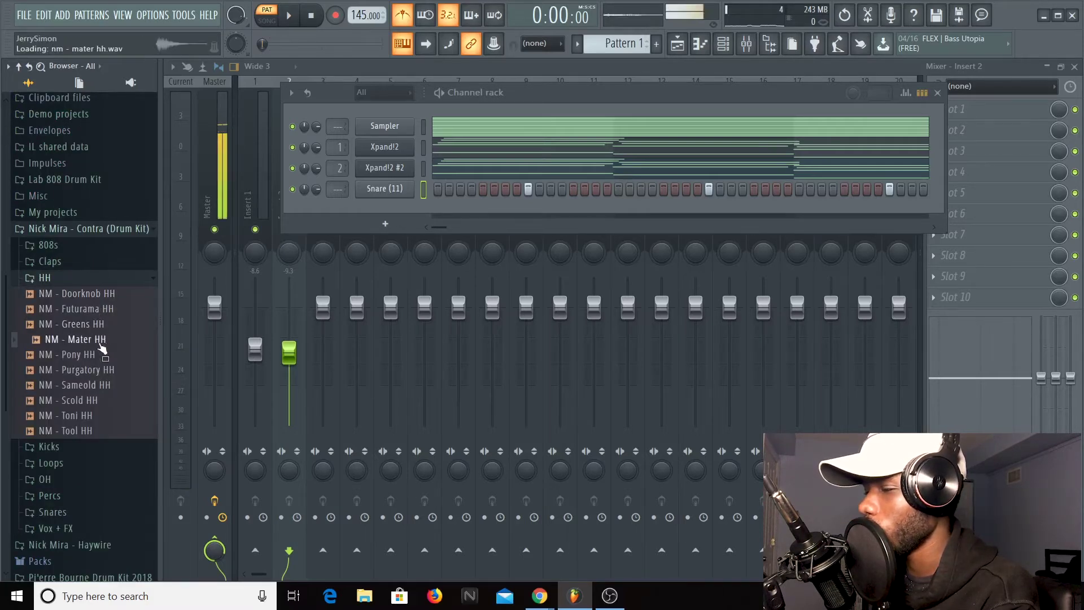
drag(99, 342, 374, 209)
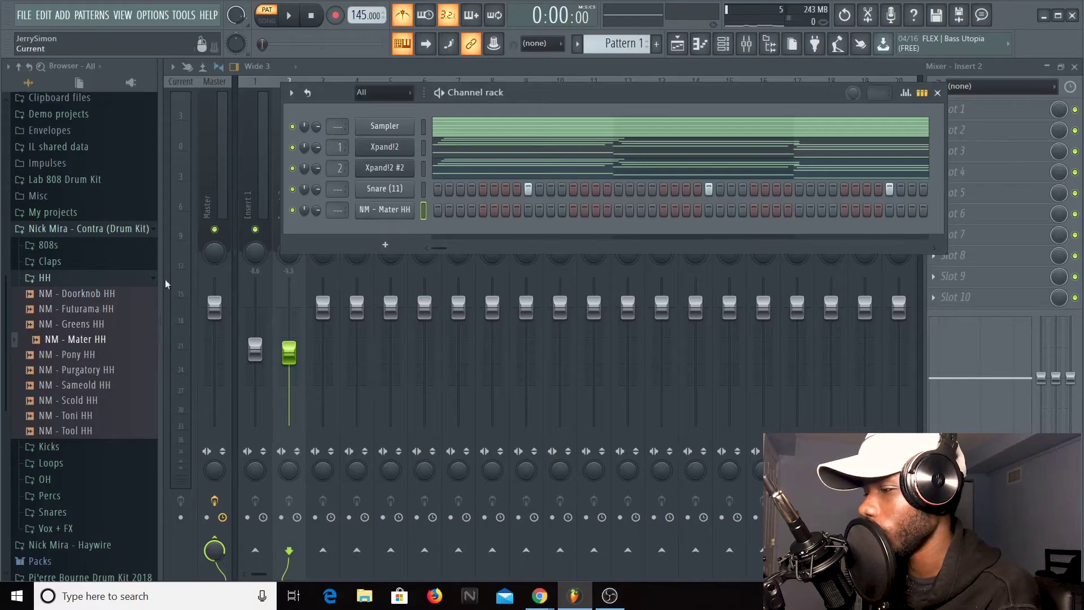
right_click(370, 211)
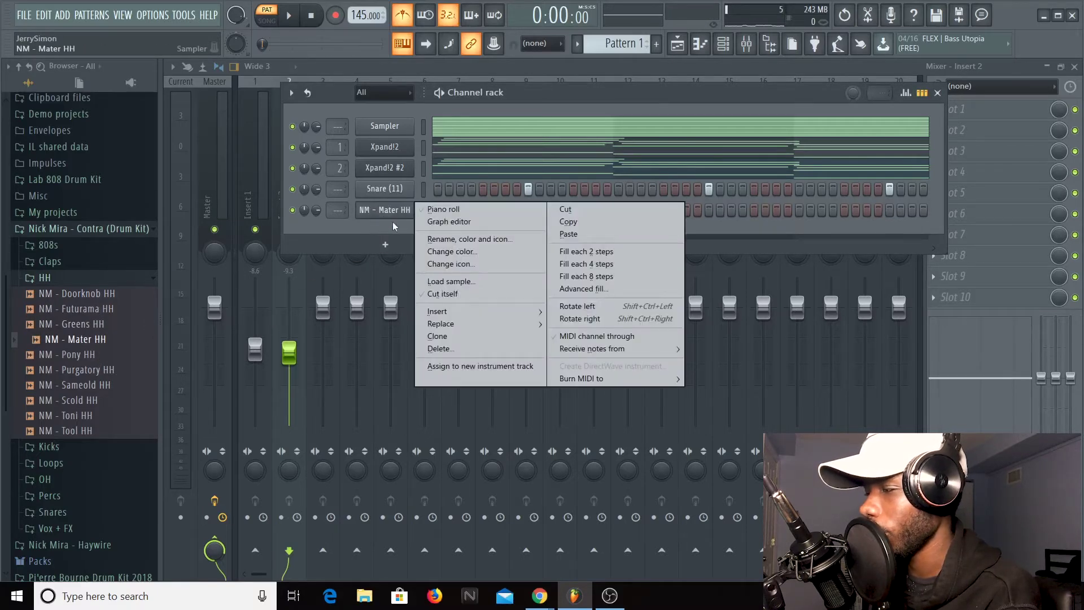
click(594, 256)
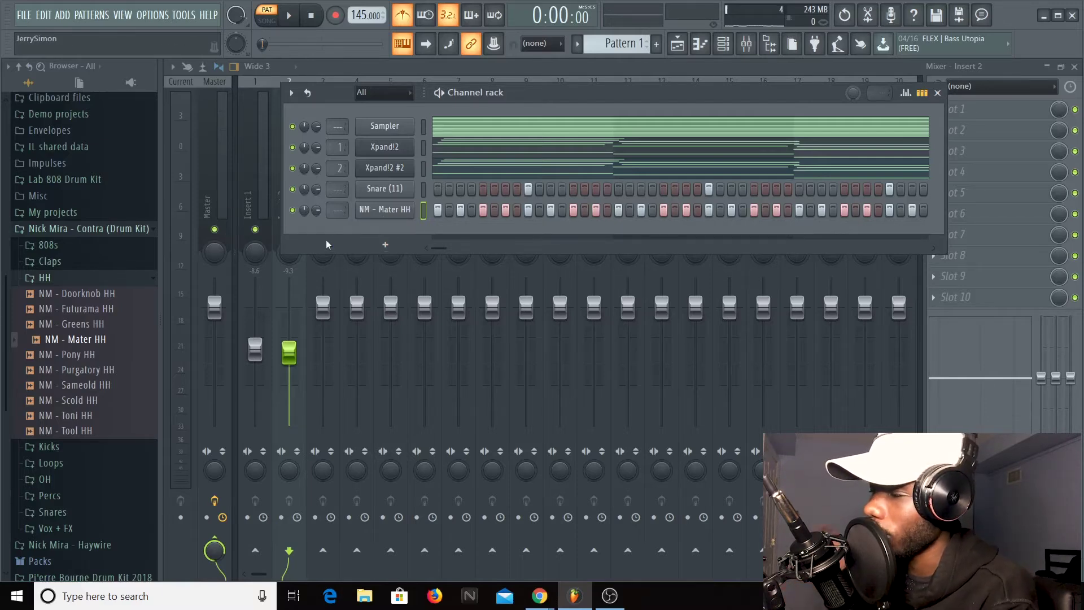
Add NM - Stella Kick from the Nick Mira - Contra kit's Kicks folder as a channel and place its kick steps, checking them during playback
key(space)
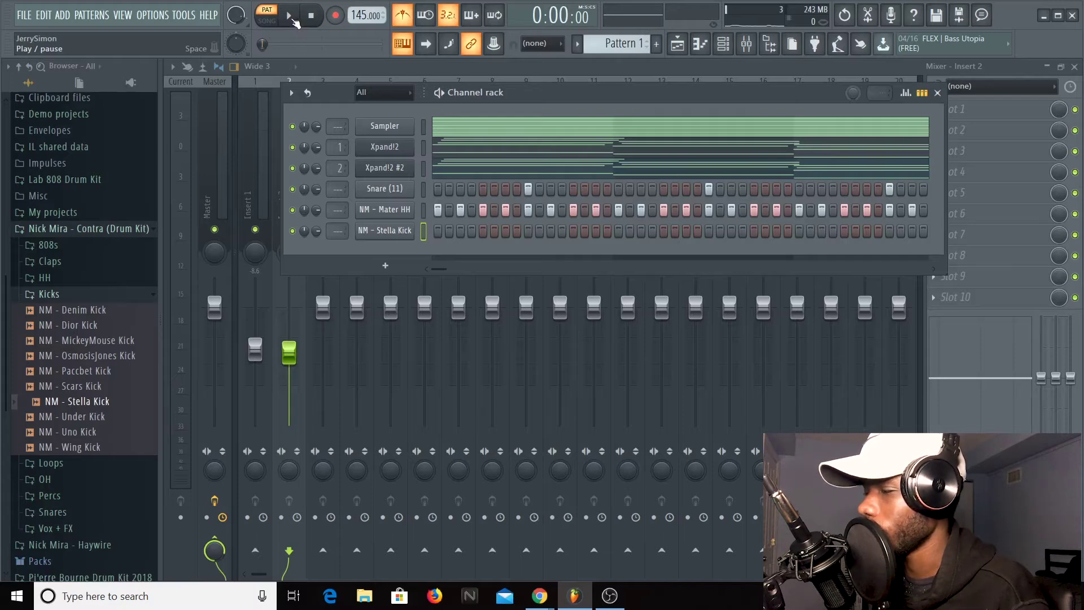
key(space)
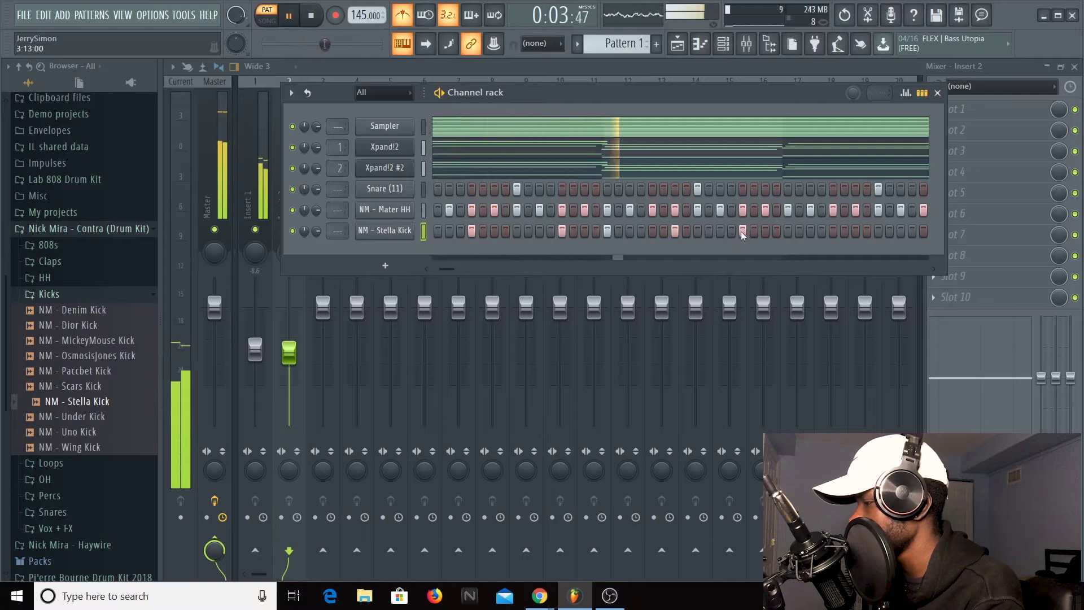
key(space)
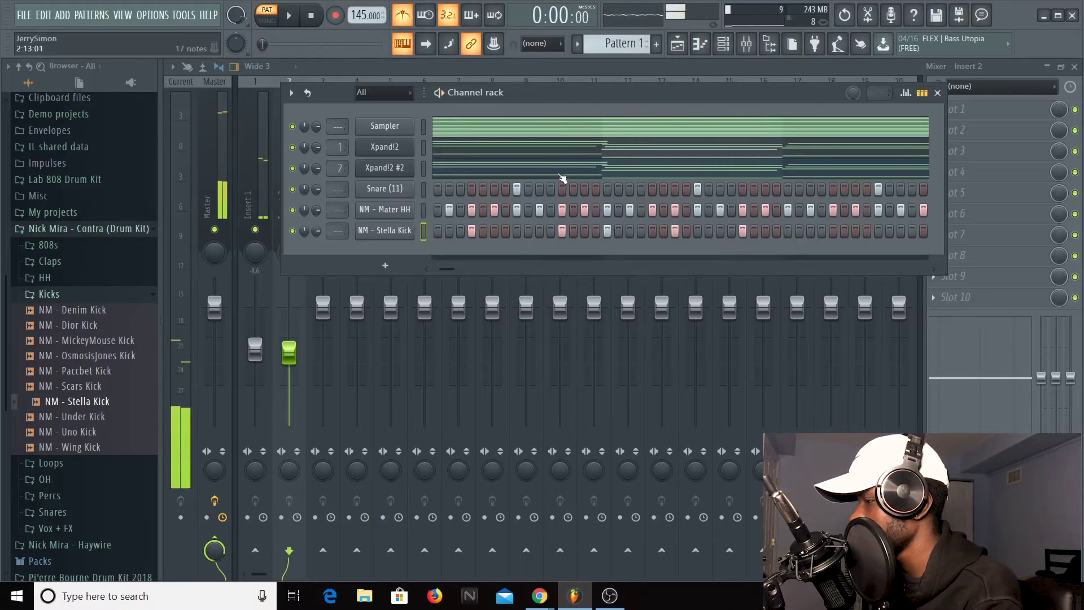
In the NM - Stella Kick piano roll, delete the kick notes from bar 3 onward, keeping only bars 1 and 2
click(560, 174)
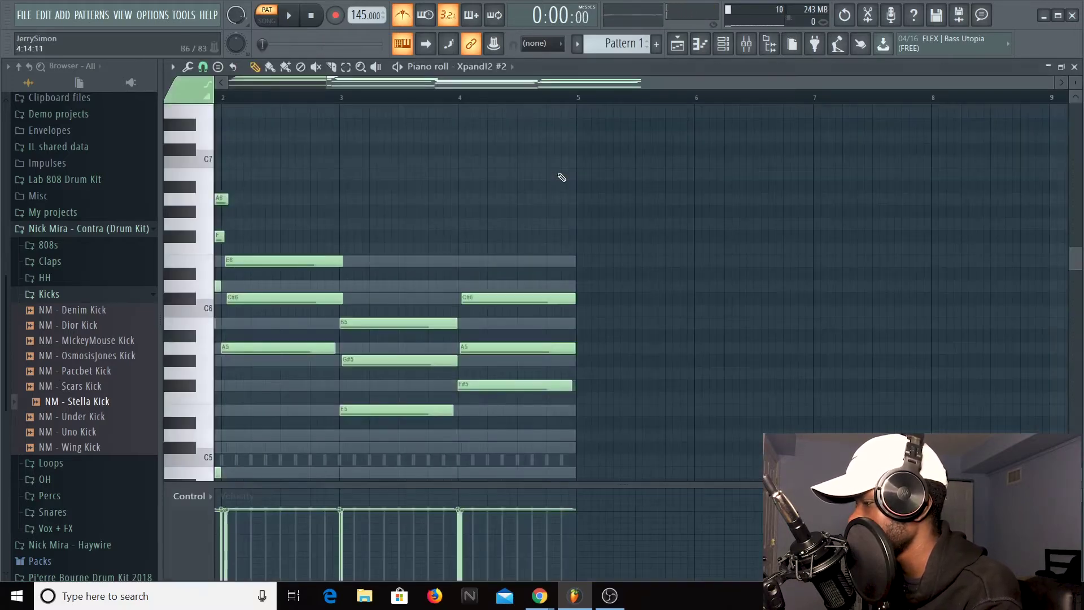
click(468, 68)
click(502, 155)
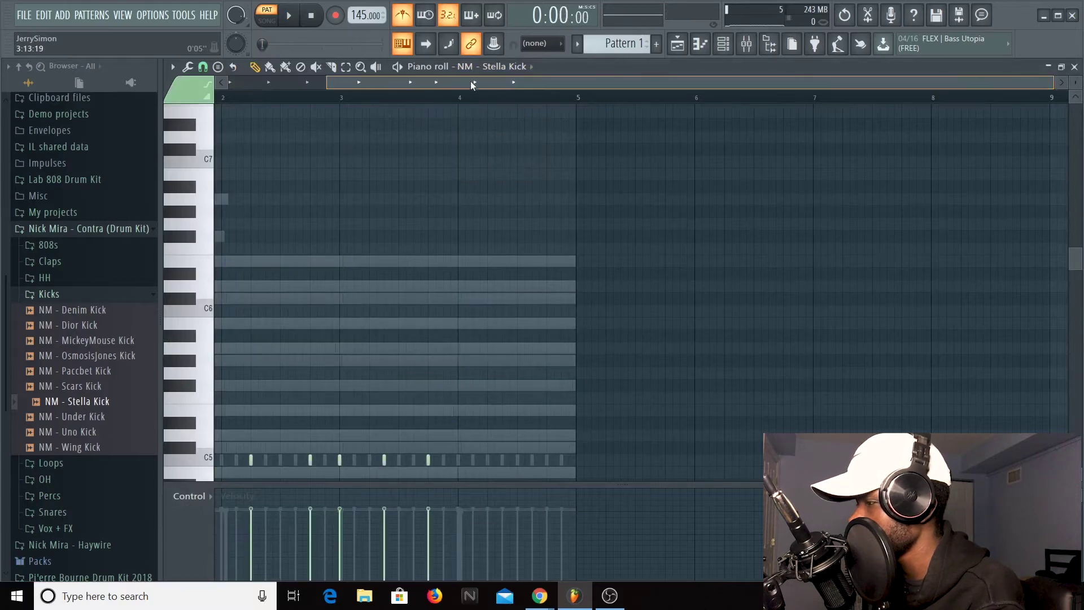
key(space)
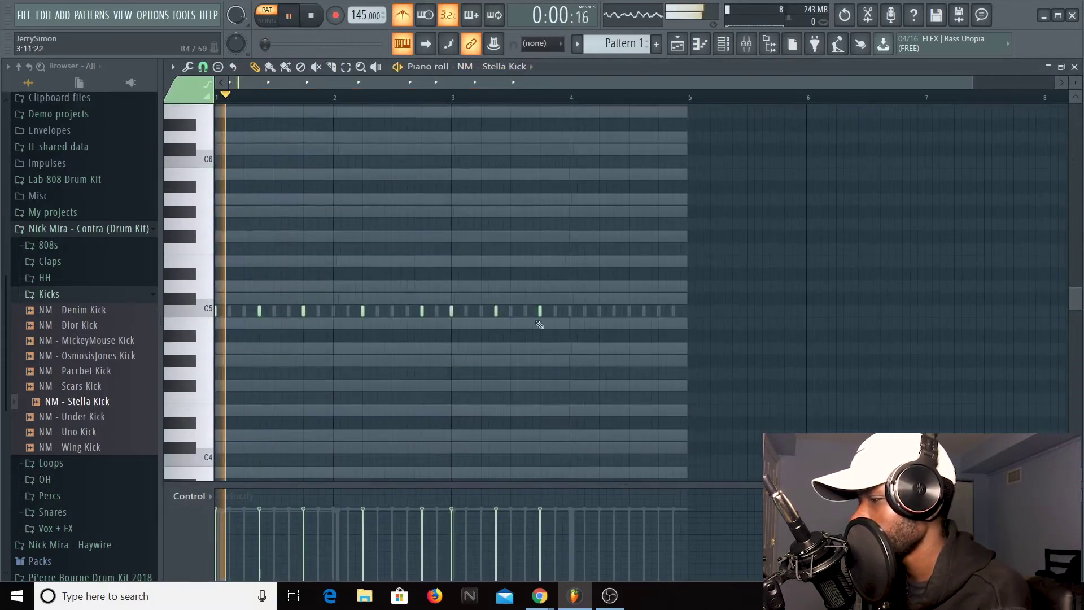
key(space)
right_click(540, 311)
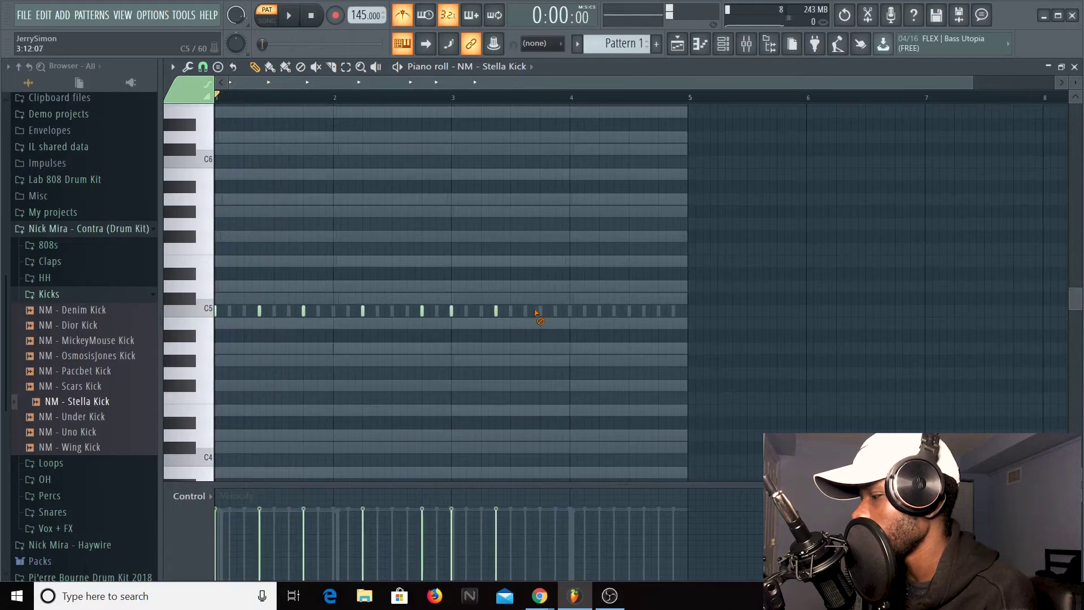
right_click(452, 311)
right_click(422, 311)
right_click(363, 312)
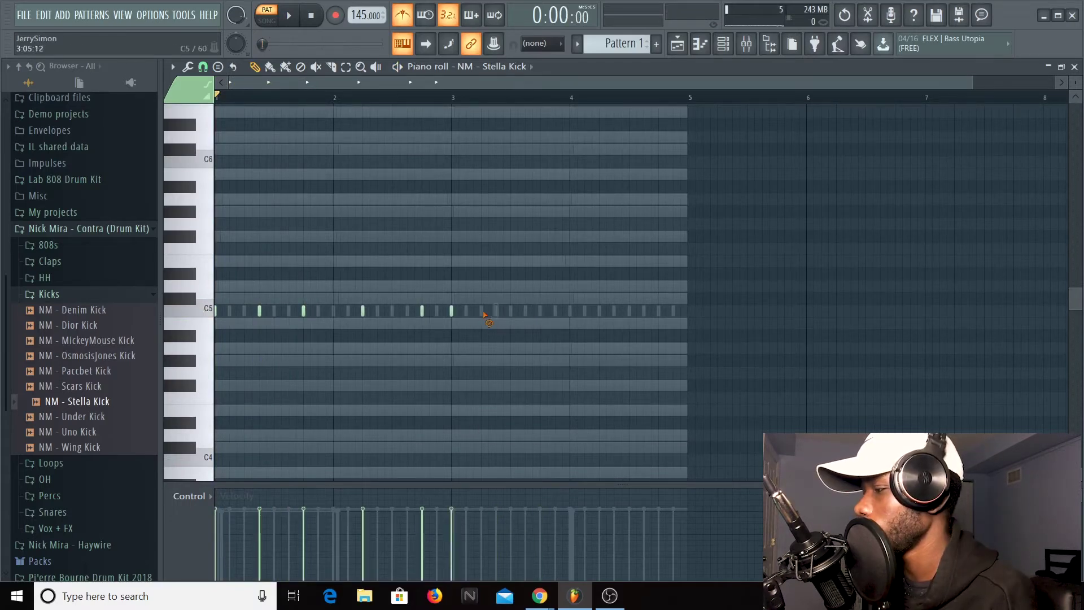
Duplicate the kick notes of bars 1 and 2 into bars 3 and 4, quantize them with the Default template and deselect them
drag(456, 102, 215, 100)
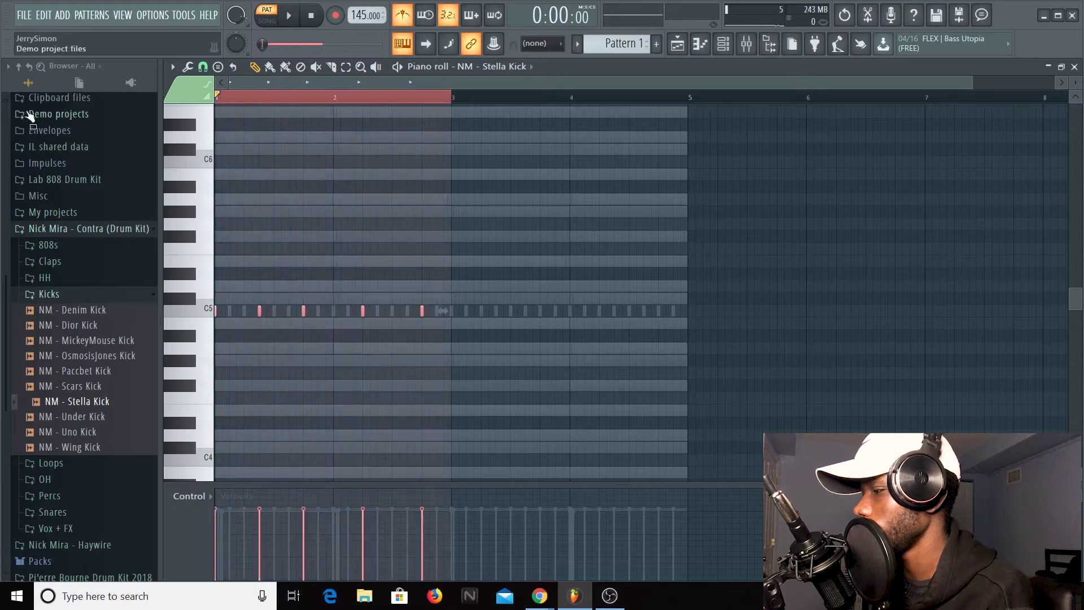
key(ctrl+b)
key(alt+q)
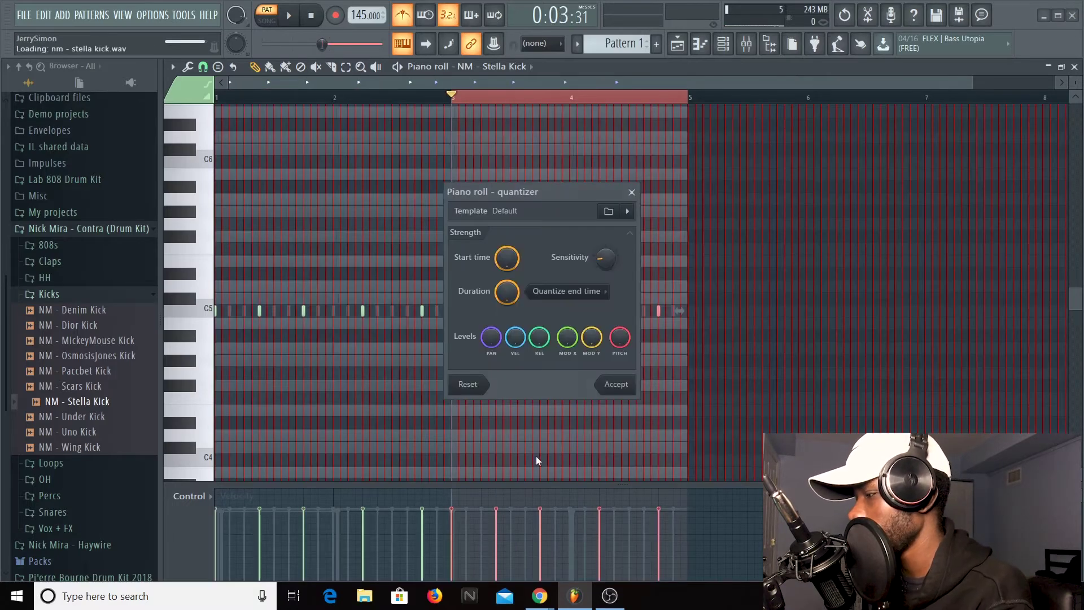
click(616, 385)
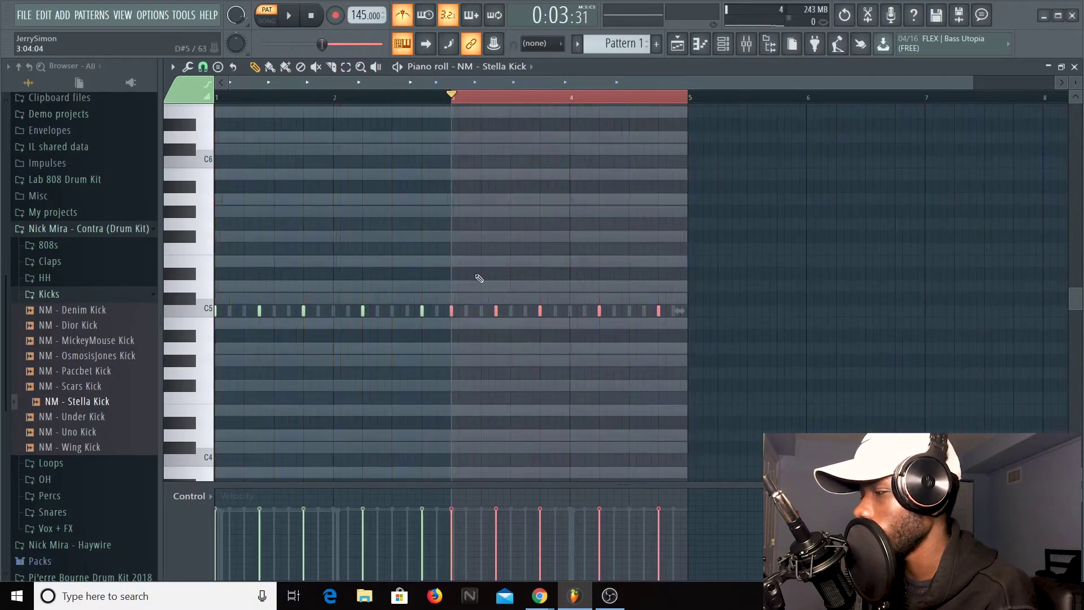
key(ctrl+d)
Turn off the metronome, play the pattern back with the channel rack shown and stop playback
key(space)
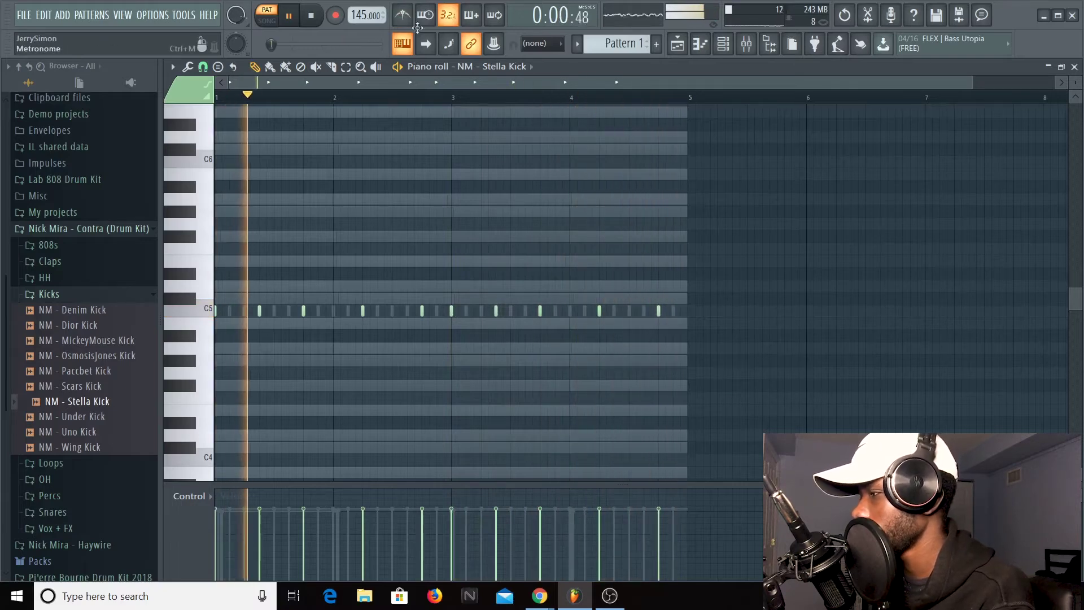
click(725, 43)
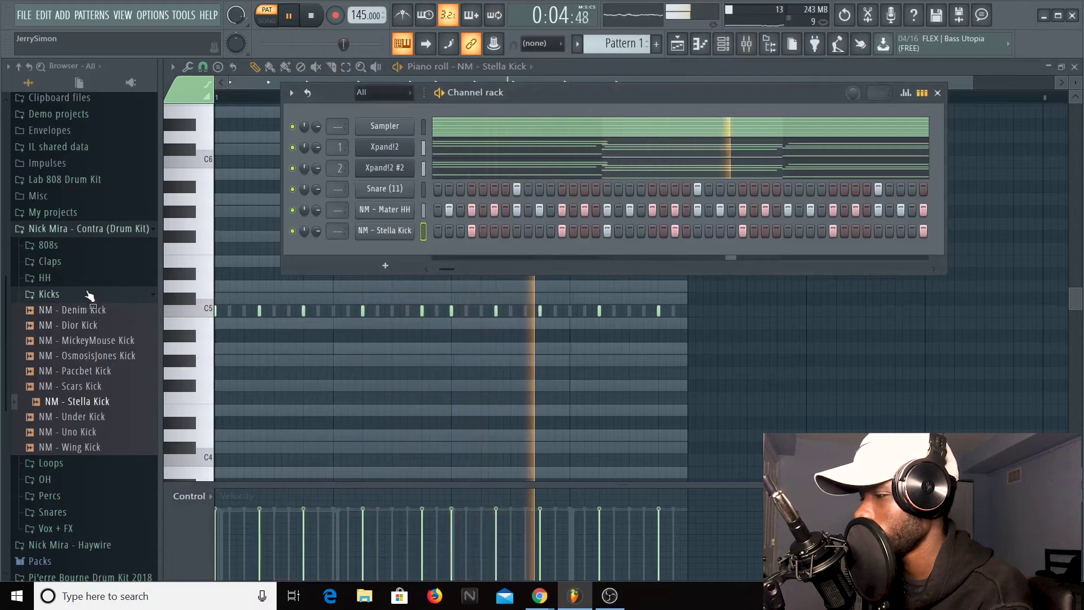
key(space)
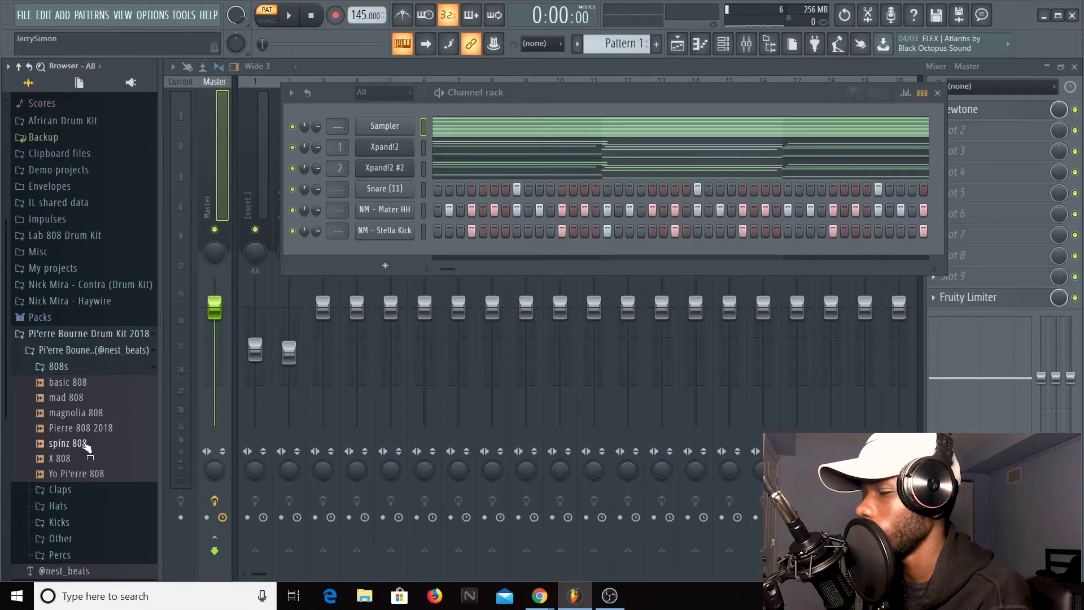
Add spinz 808_ from the Pi'erre Bourne Drum Kit 2018's 808s folder as a channel, paste the kick pattern into it and show its piano roll
drag(86, 446, 392, 256)
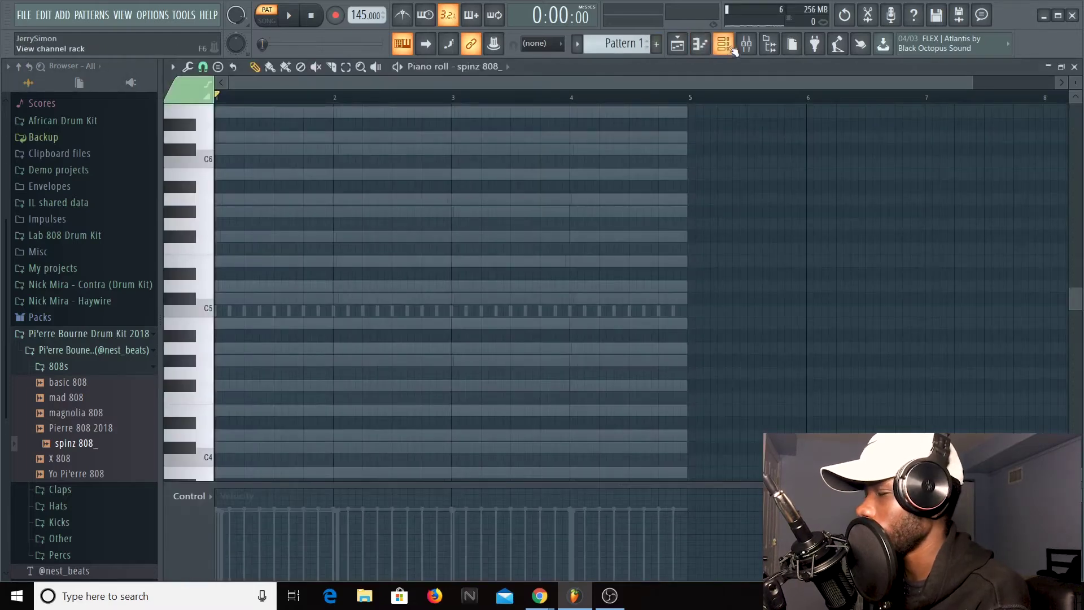
click(722, 46)
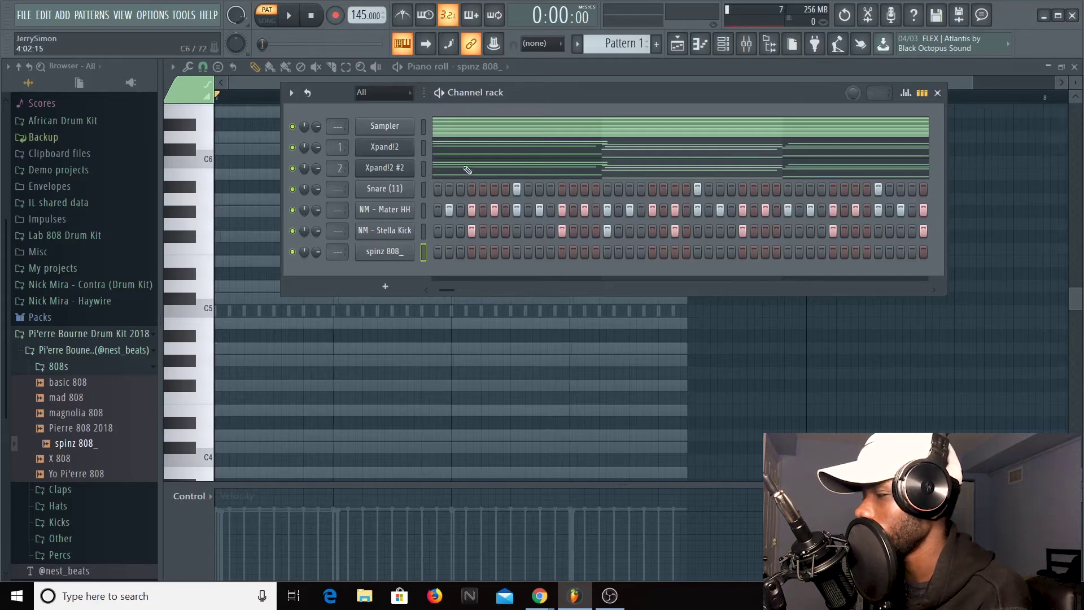
click(468, 170)
click(485, 68)
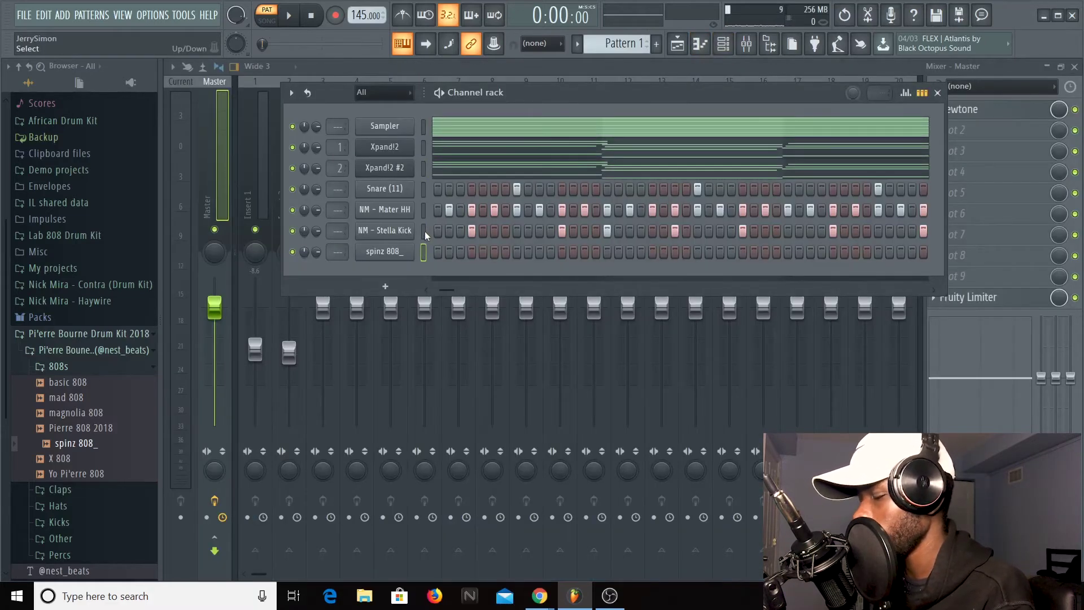
key(ctrl+v)
right_click(389, 253)
click(427, 253)
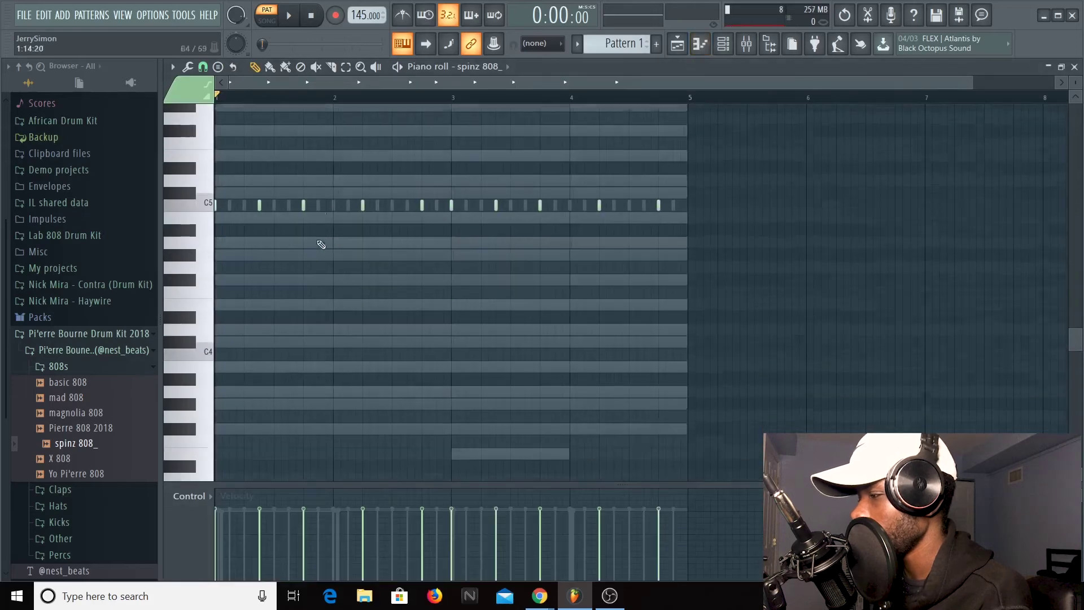
Duplicate the Sampler channel's scale guide notes into bars 5 to 8 and delete the originals from bars 1 to 4
click(720, 49)
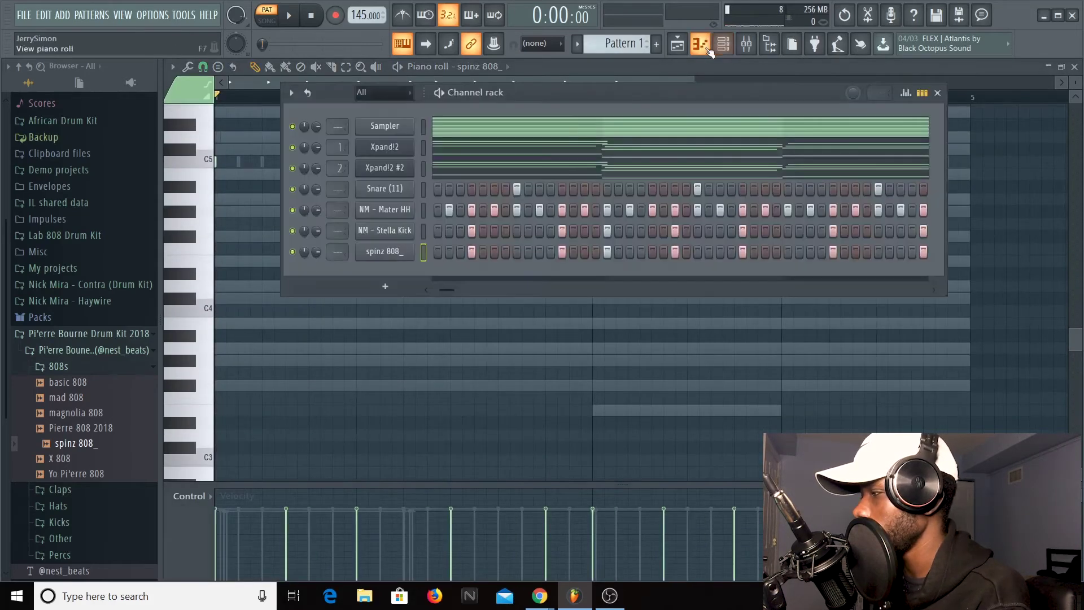
click(479, 116)
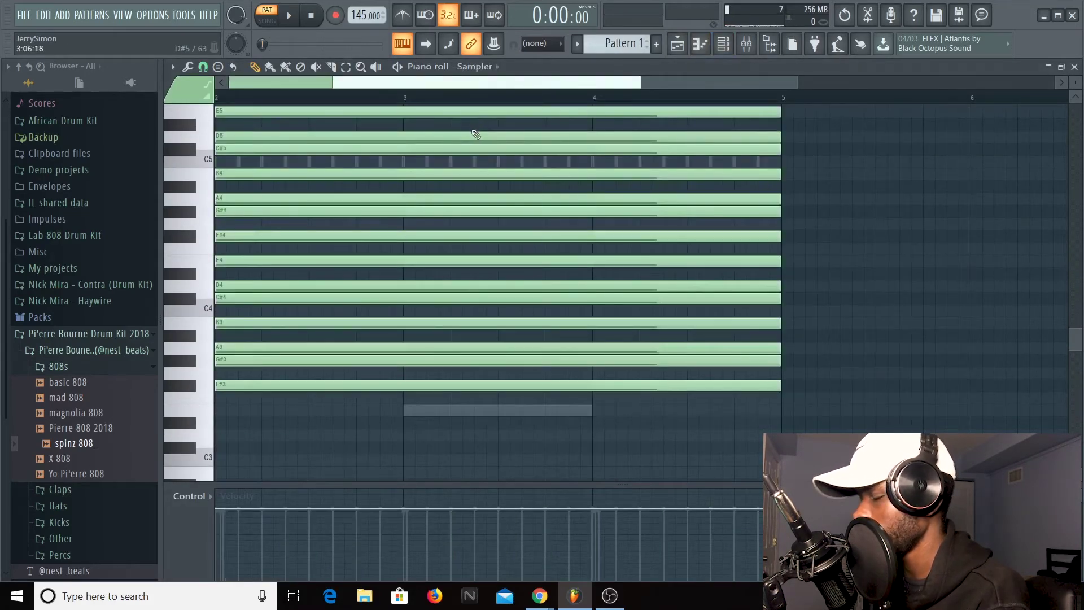
key(ctrl+a)
key(ctrl+b)
scroll(476, 104, down, 3)
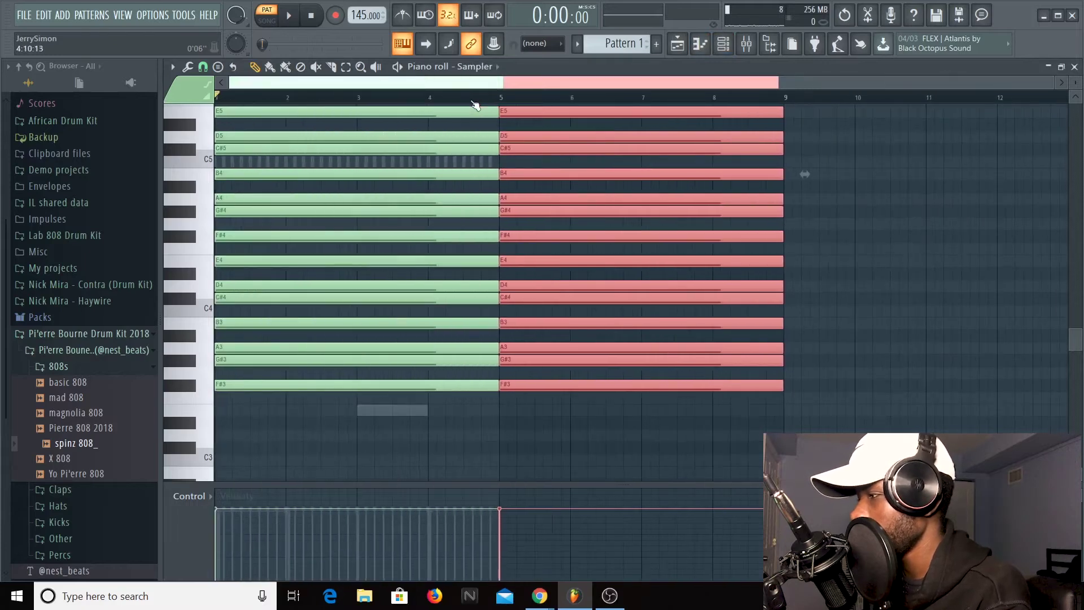
scroll(476, 104, down, 2)
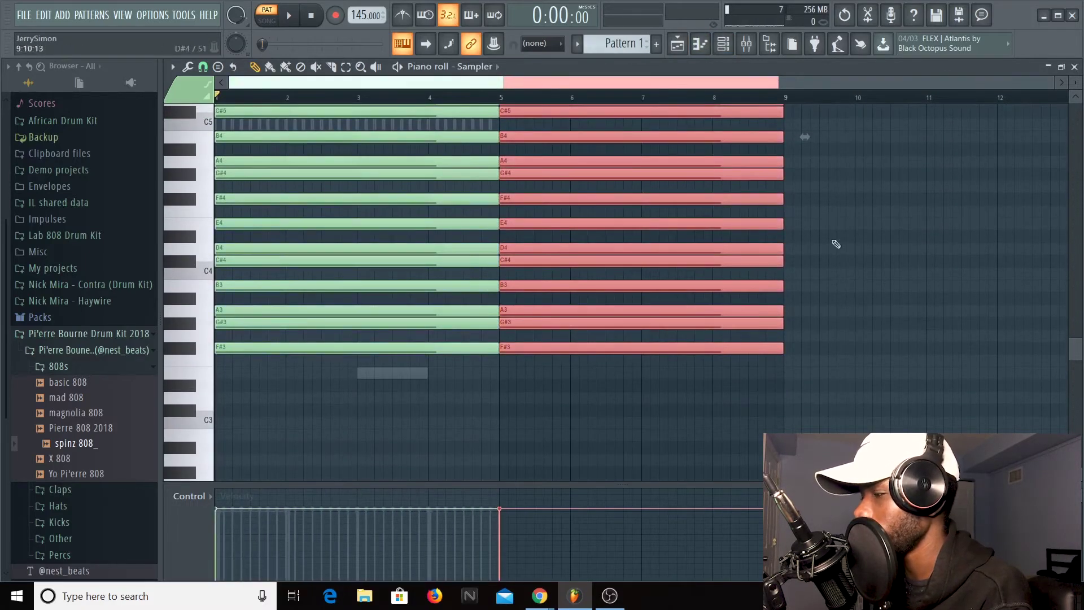
scroll(413, 379, up, 2)
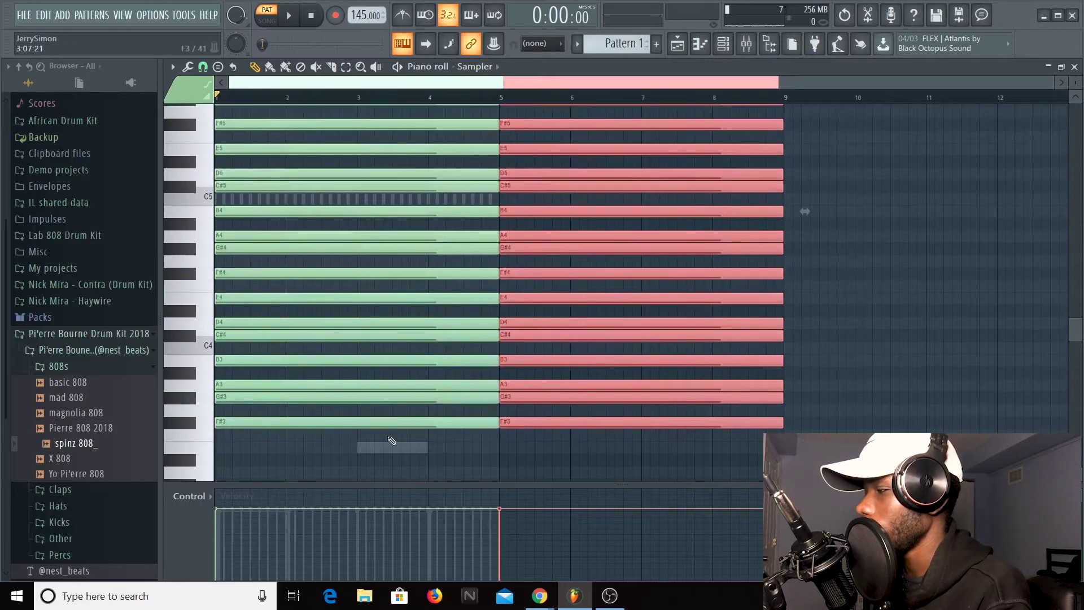
mouse_move(392, 441)
mouse_down()
mouse_move(404, 409)
mouse_move(408, 148)
mouse_up()
scroll(411, 247, up, 4)
mouse_move(410, 288)
mouse_down()
mouse_move(397, 245)
mouse_move(403, 141)
mouse_up()
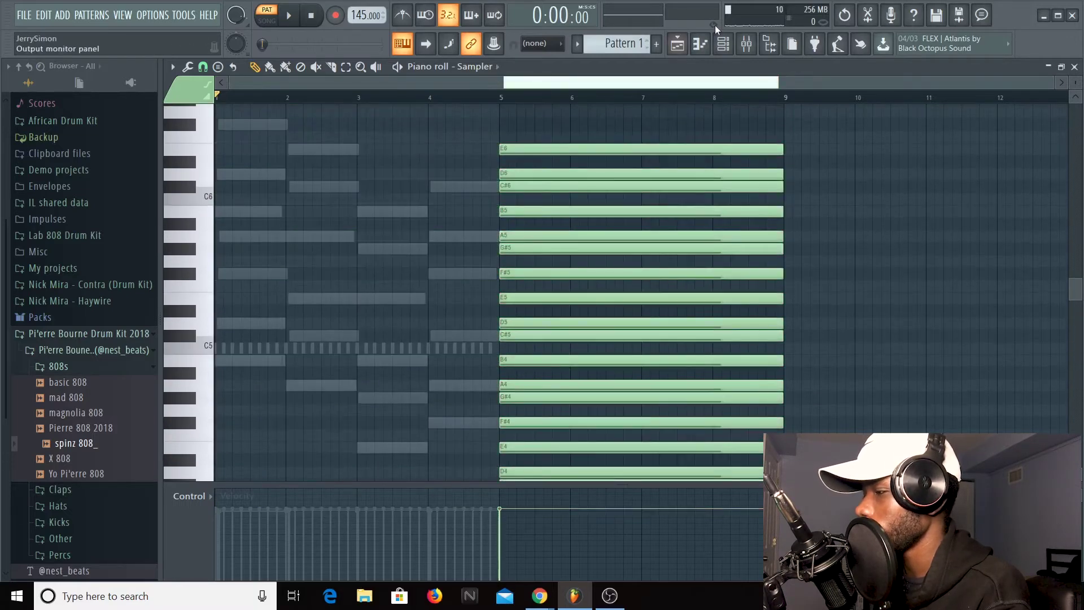
click(700, 44)
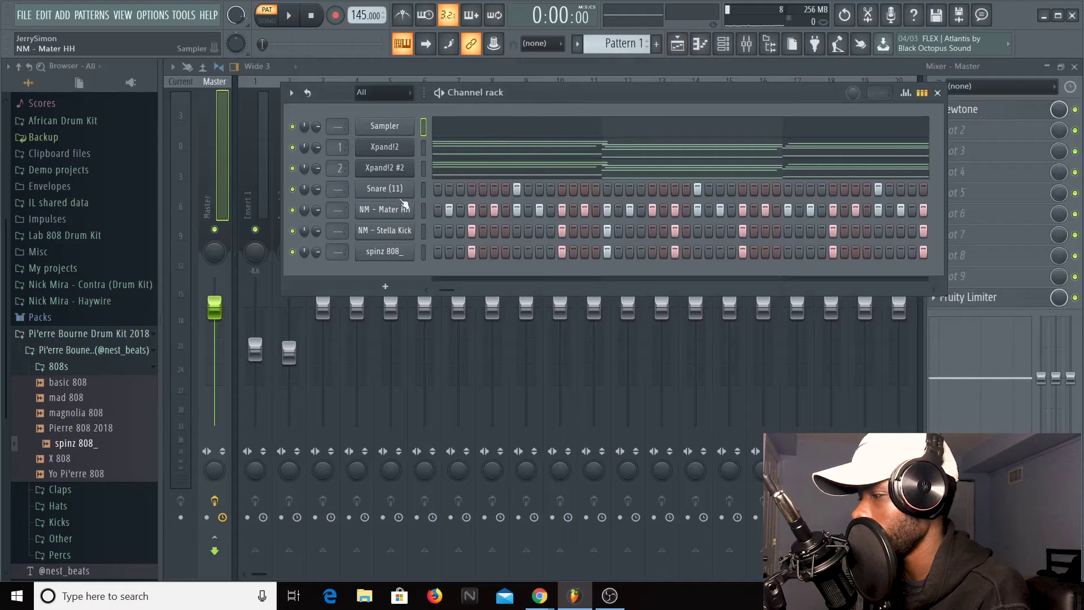
Open the spinz 808_ channel in the piano roll and lower all its notes one semitone to B4
right_click(373, 262)
click(446, 253)
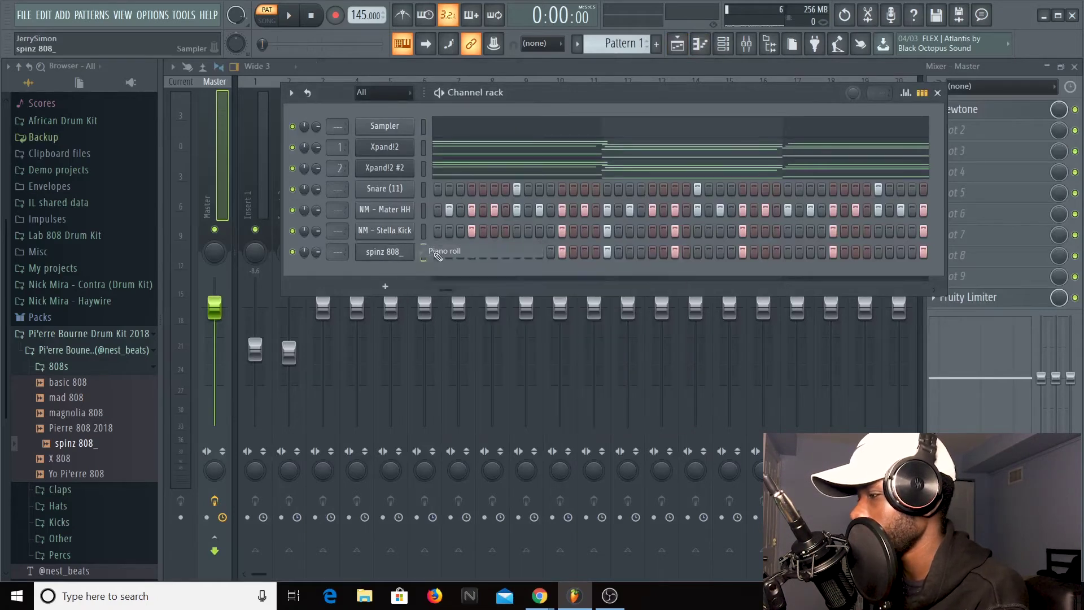
scroll(260, 100, up, 3)
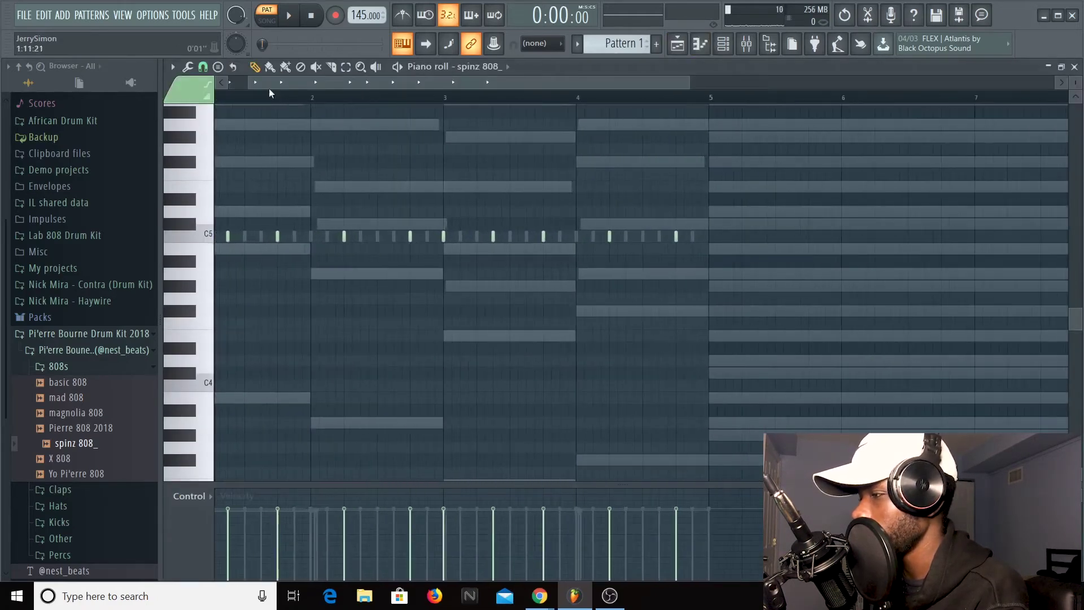
drag(268, 87, 98, 90)
drag(730, 250, 566, 218)
key(ctrl+a)
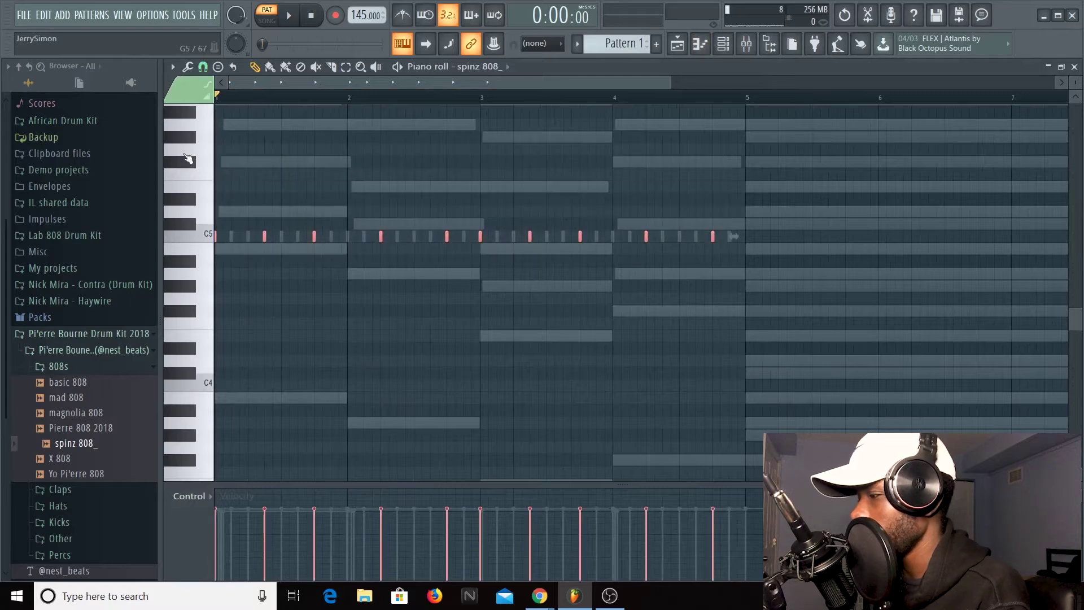
key(shift+Down)
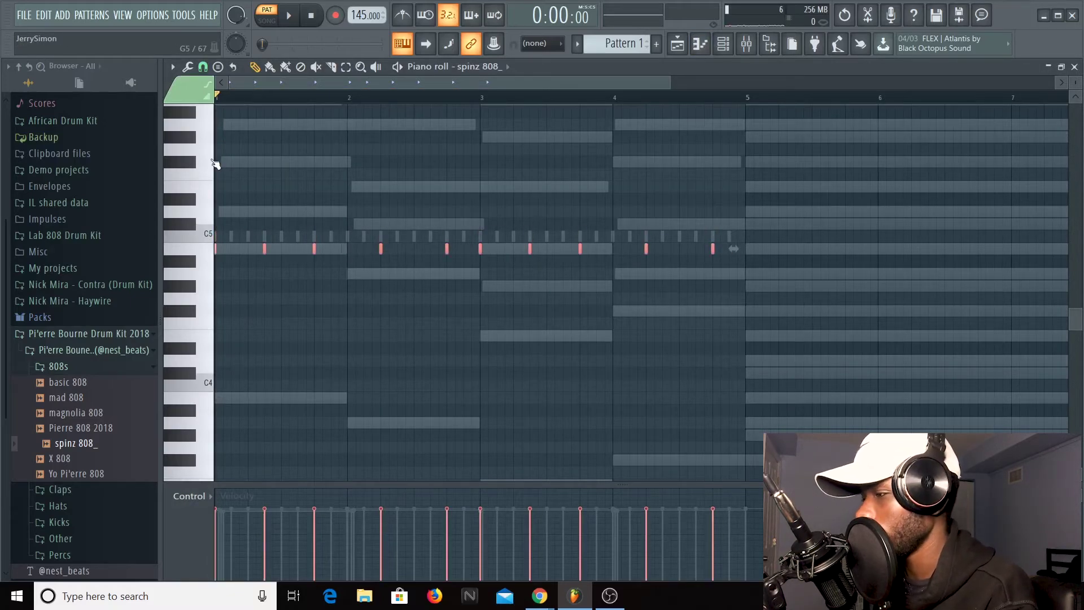
Lower the 808 notes from bar 2 onward by two semitones to A4
drag(735, 267, 340, 231)
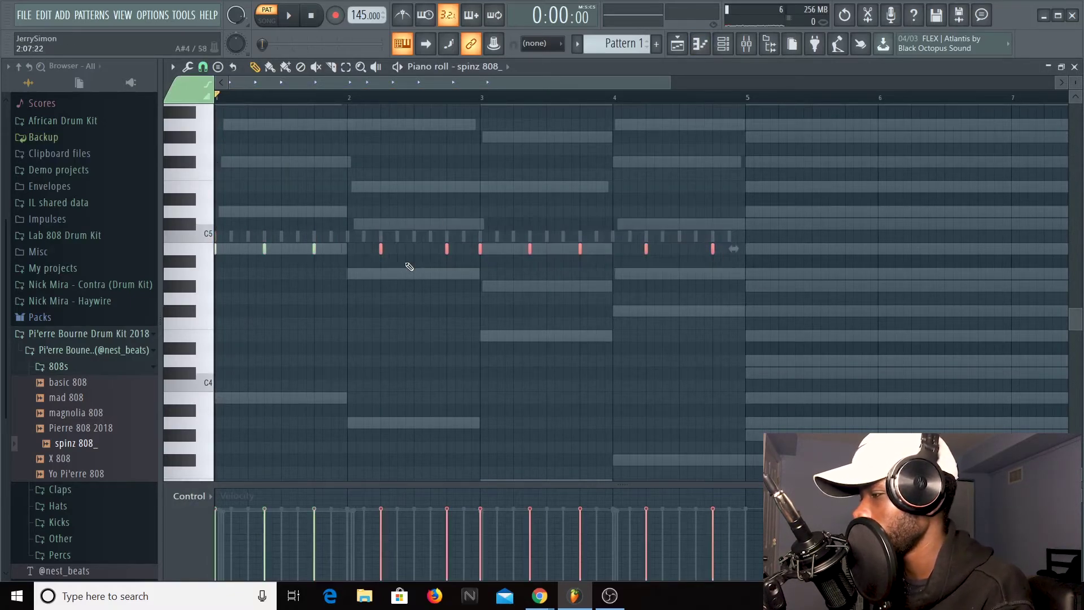
key(shift+Down)
key(shift+Down)
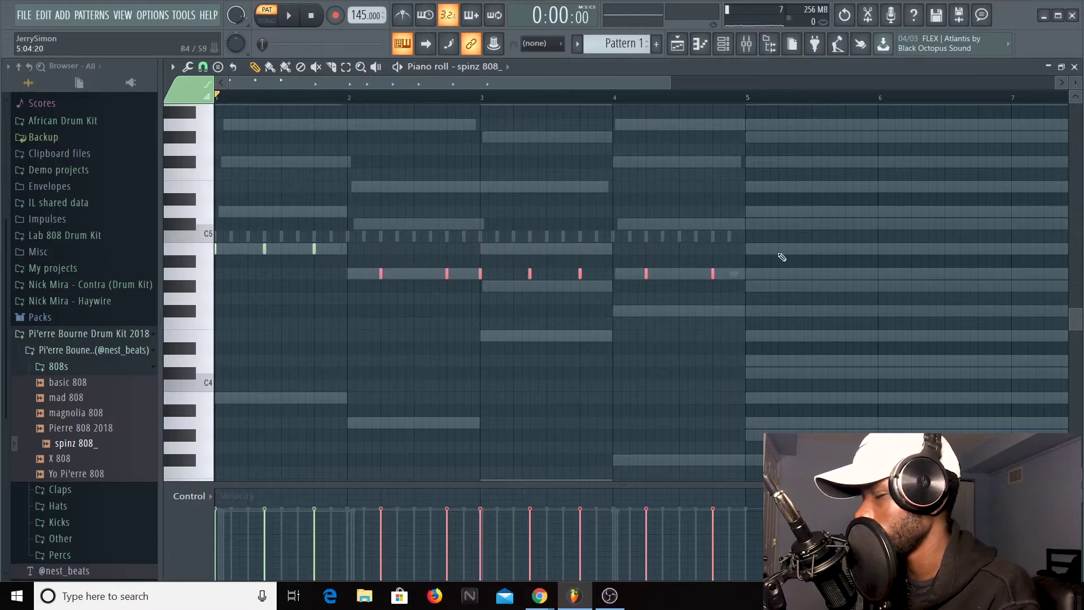
Lower the 808 notes of bar 3 to E4 and set the bar 4 notes to F#4
drag(751, 280, 473, 242)
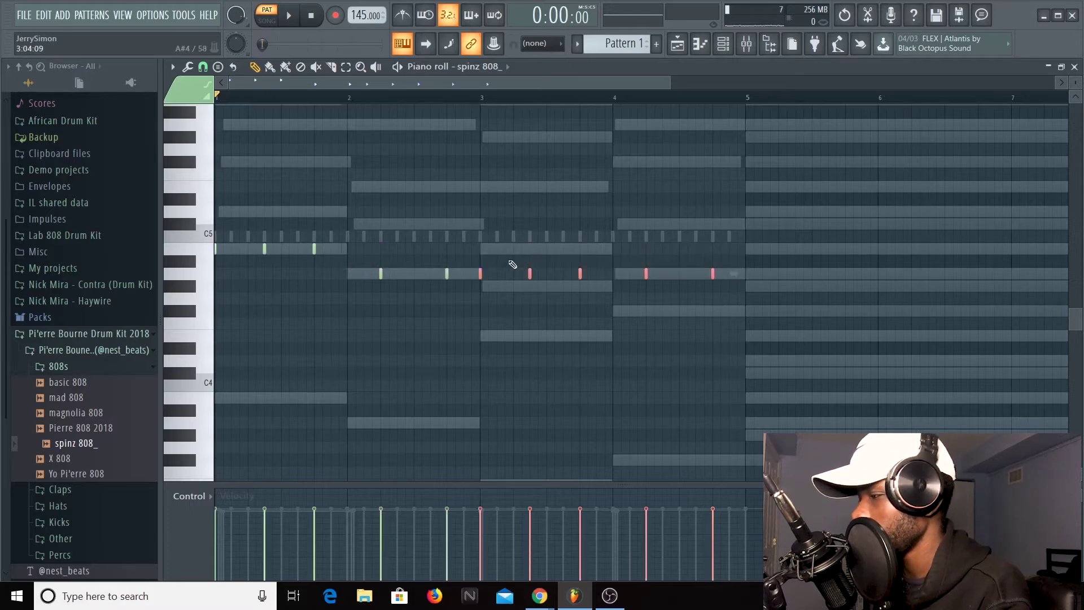
key(shift+Down)
key(shift+Down)
key(shift+Down)
key(shift+Down)
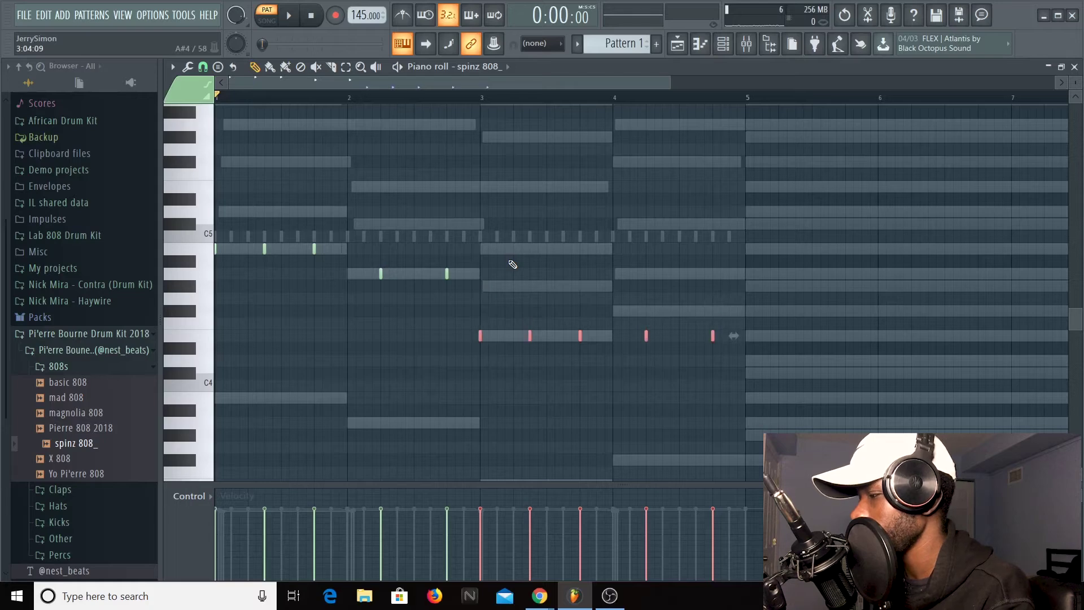
drag(755, 317, 631, 362)
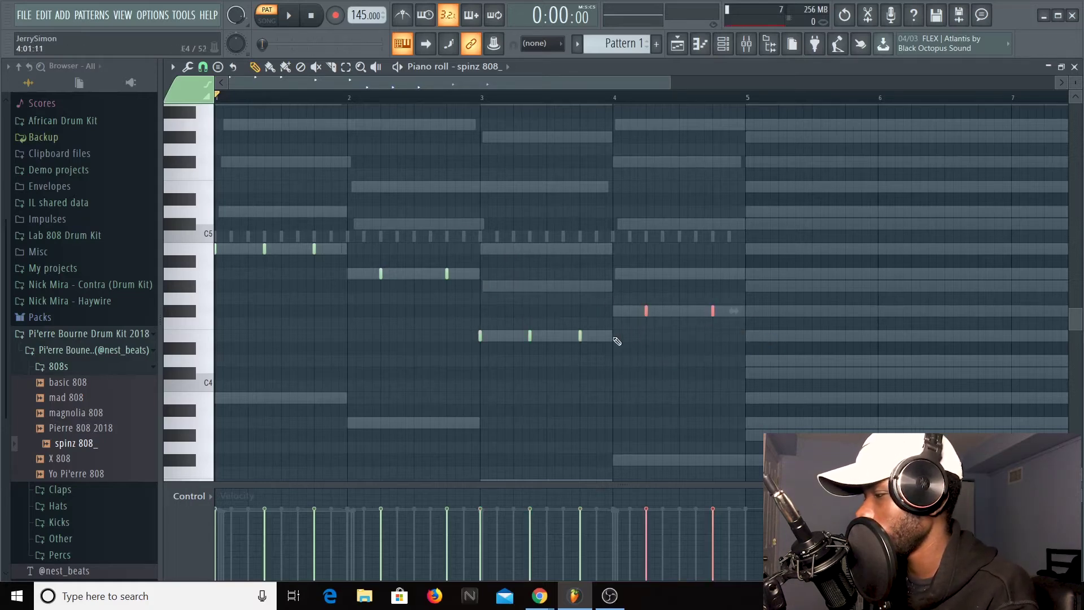
Raise all the 808 notes one octave, join them end to end with legato, and play the pattern
key(ctrl+a)
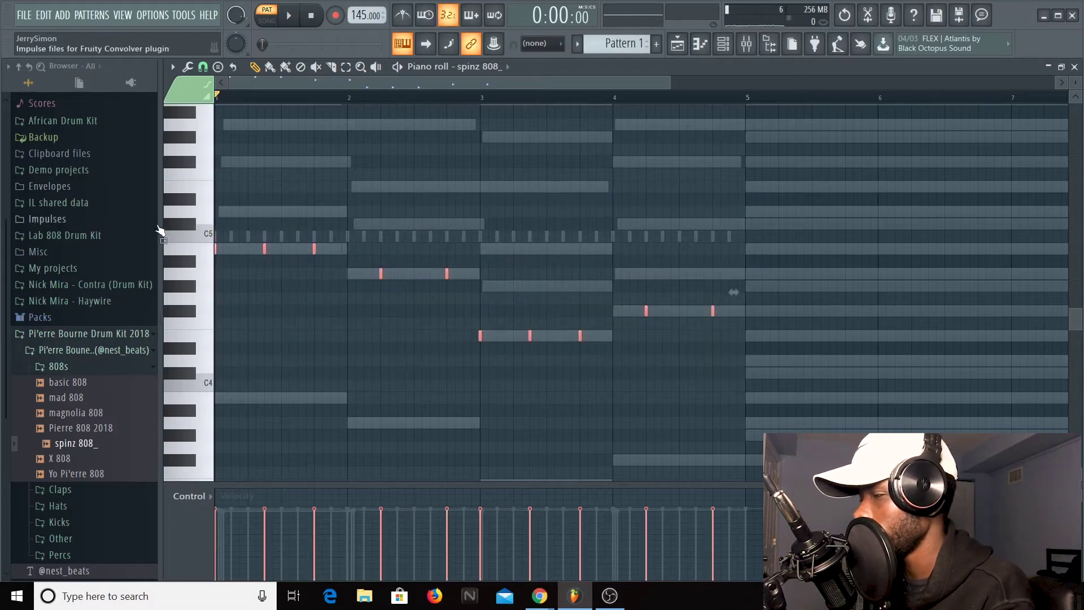
key(ctrl+Up)
key(ctrl+l)
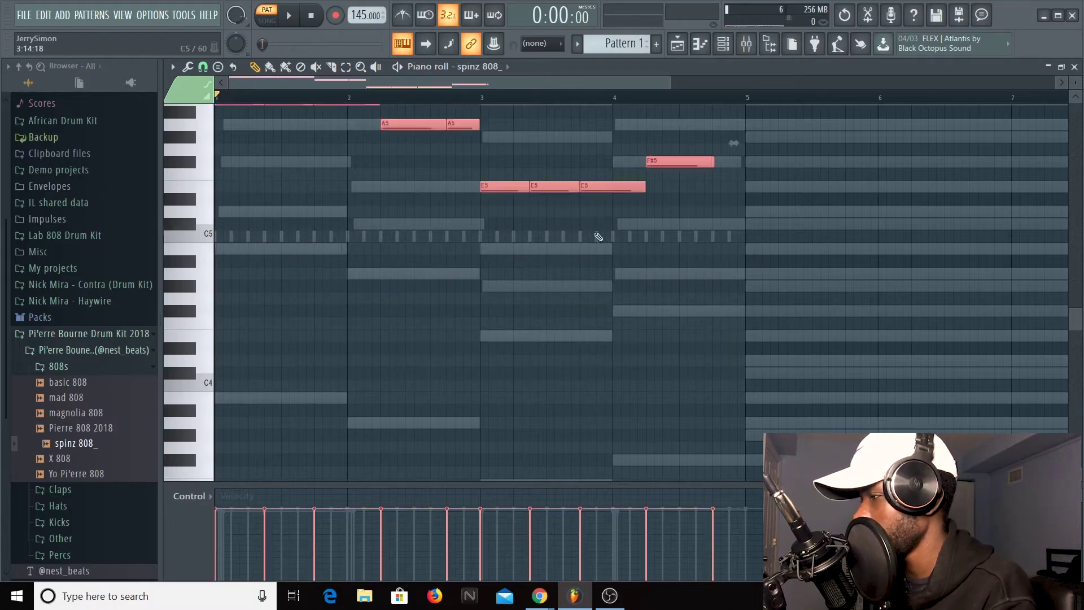
scroll(563, 238, up, 4)
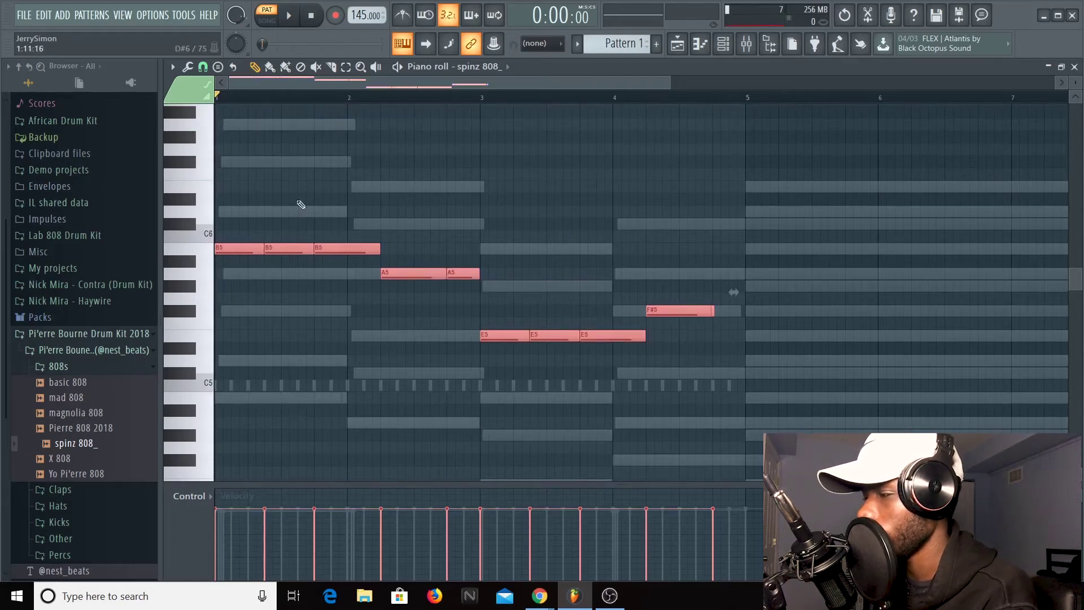
key(space)
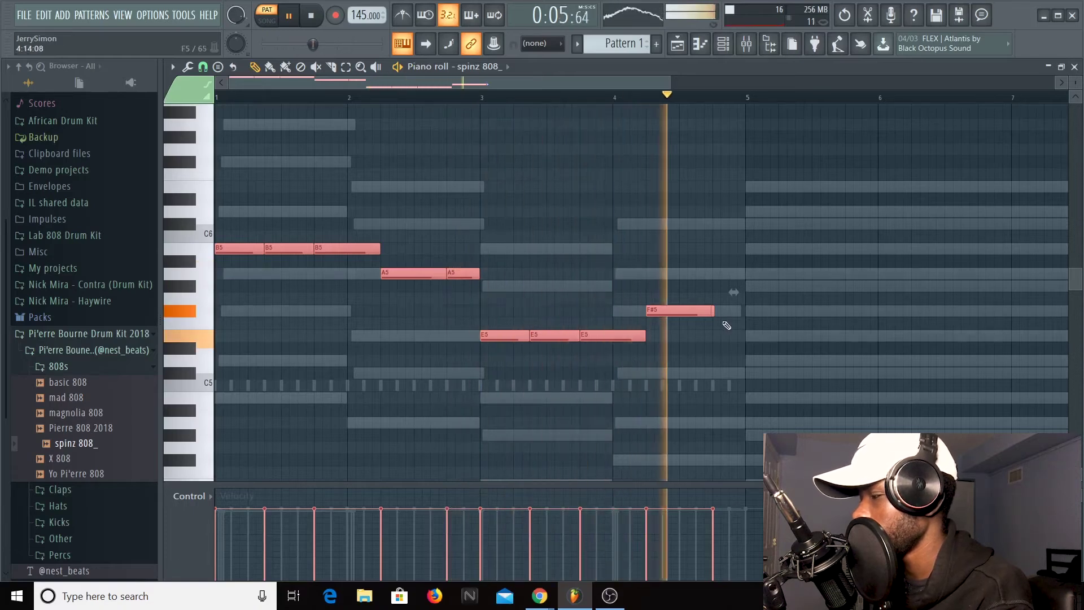
key(space)
Extend only the last F#5 note of the 808 line to the end of bar 4
drag(715, 310, 743, 312)
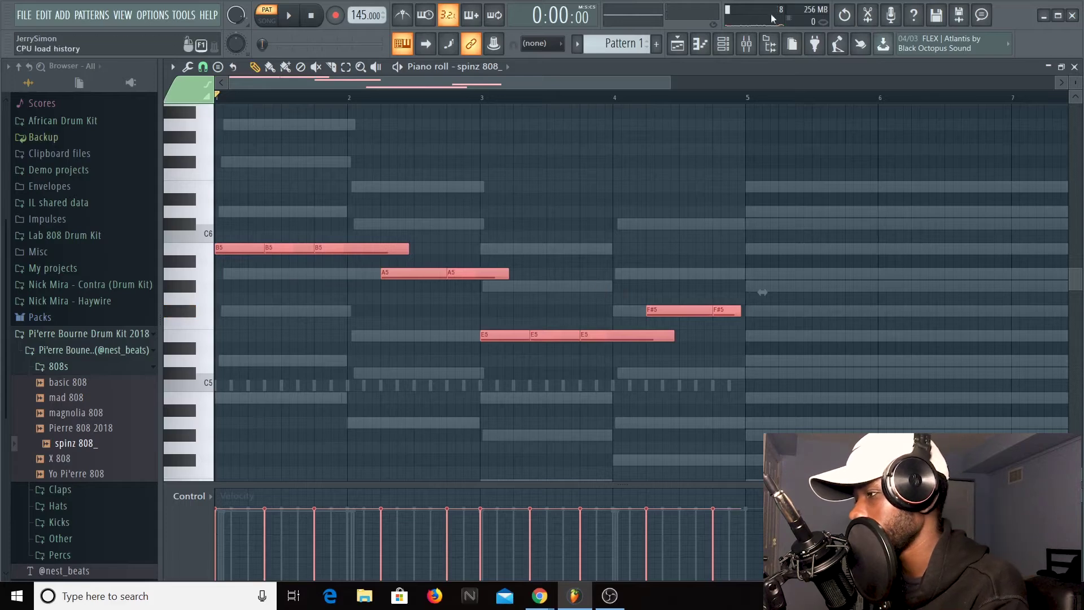
key(ctrl+z)
ctrl+click(454, 255)
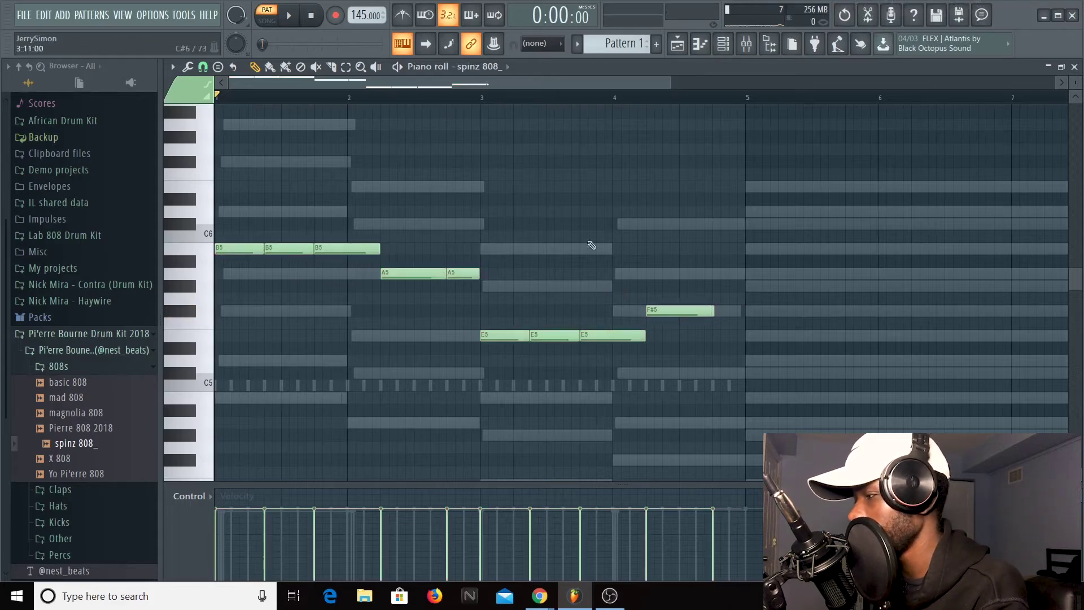
click(754, 315)
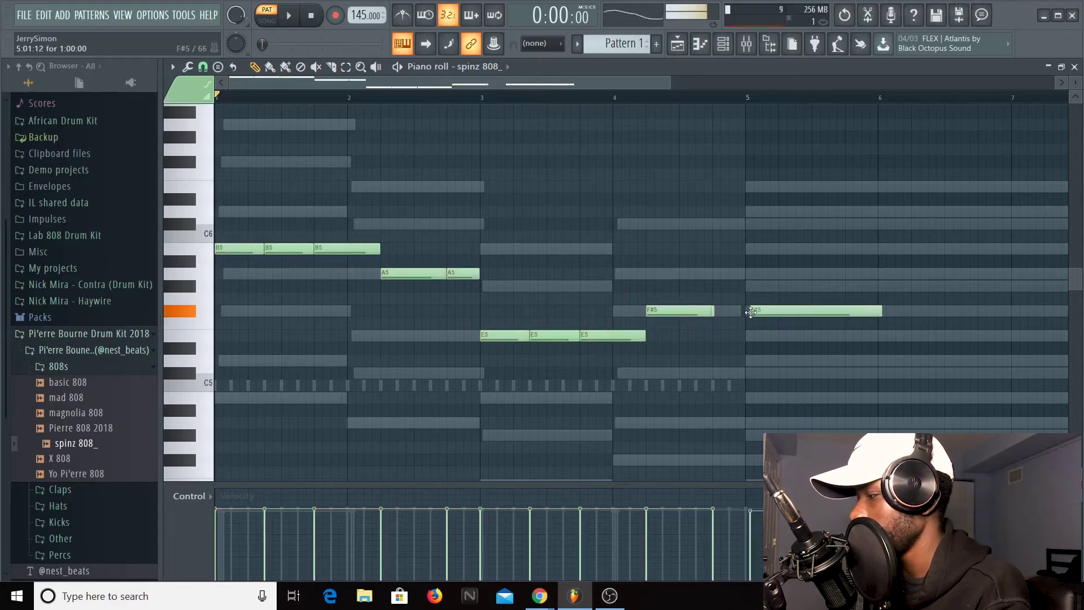
key(ctrl+z)
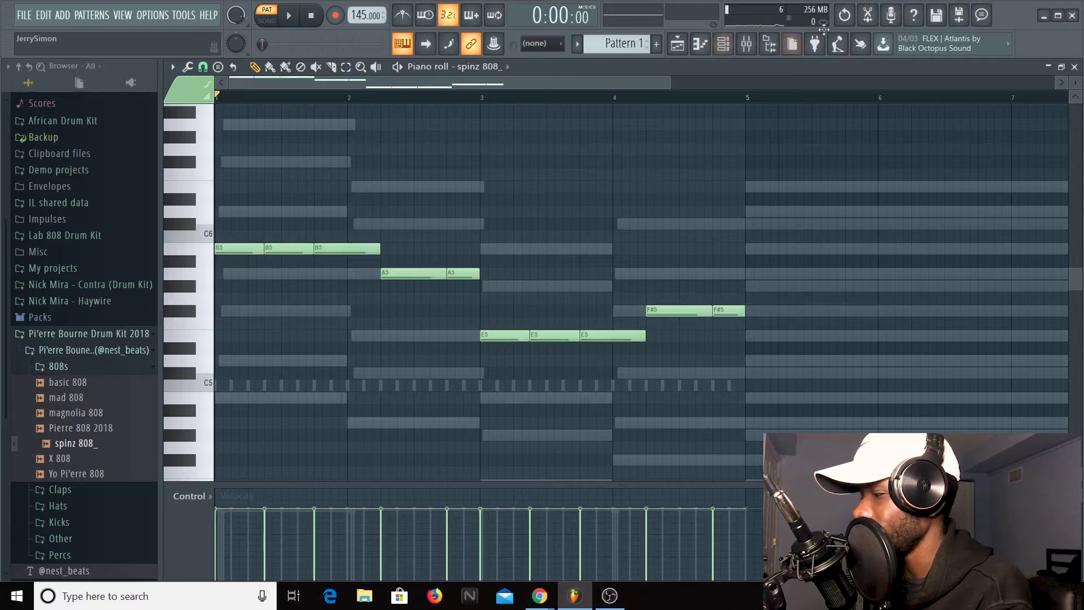
Set the spinz 808_ channel's volume envelope to maximum hold with zero decay, sustain and release
click(725, 47)
click(385, 252)
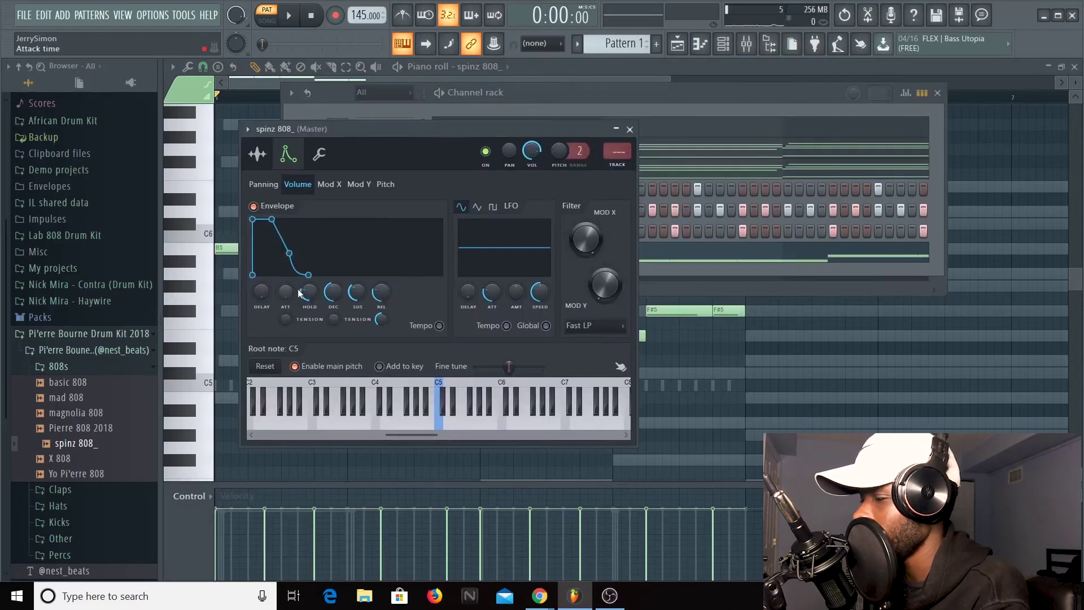
drag(308, 292, 316, 291)
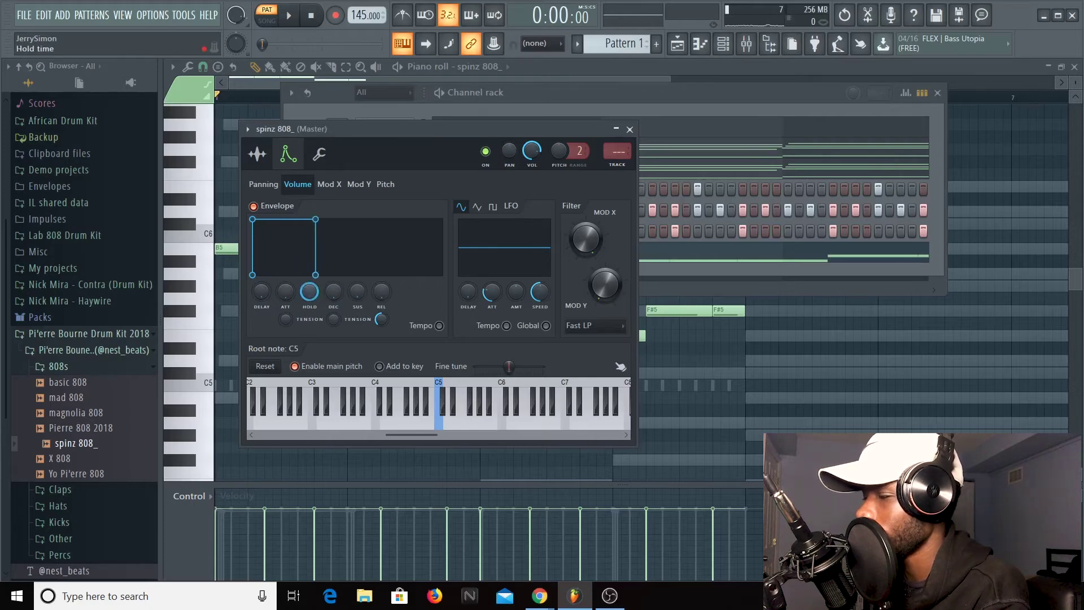
click(257, 155)
click(287, 154)
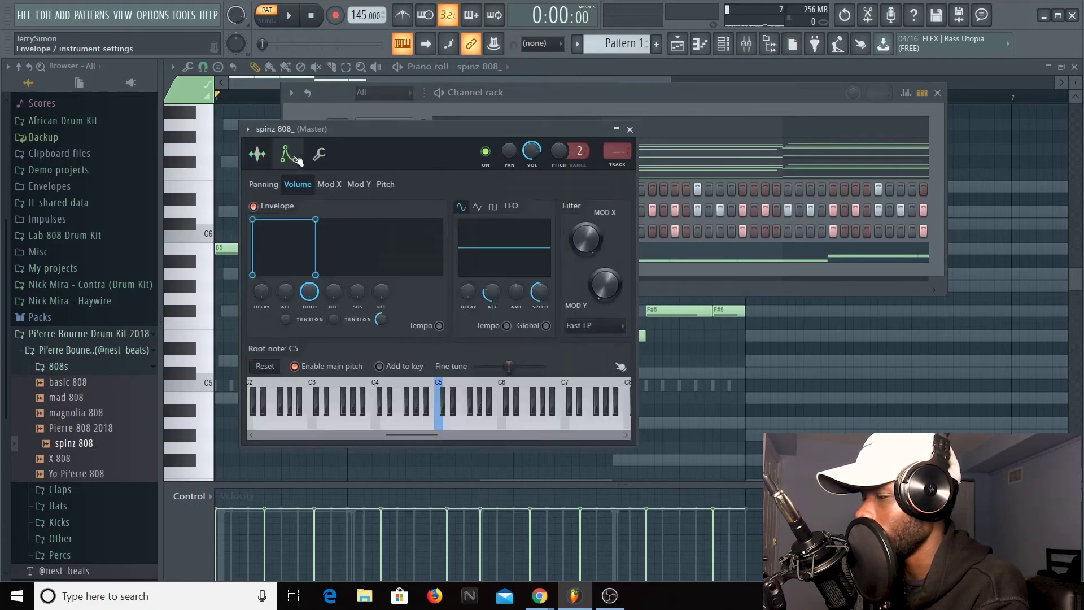
click(631, 130)
Play the pattern and check the 808 notes against the melody in the piano roll
key(space)
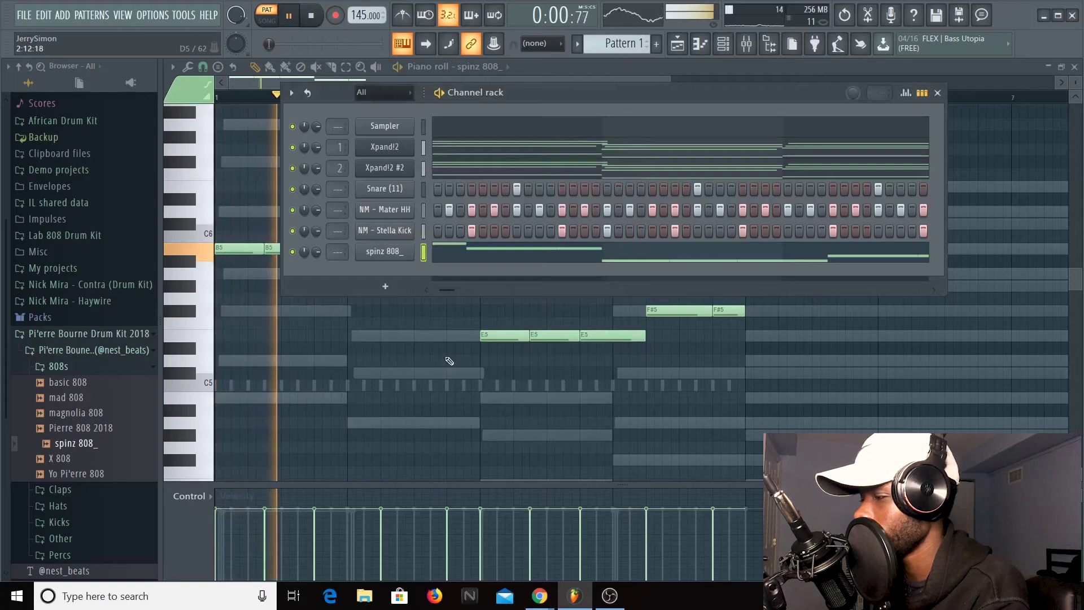
key(F6)
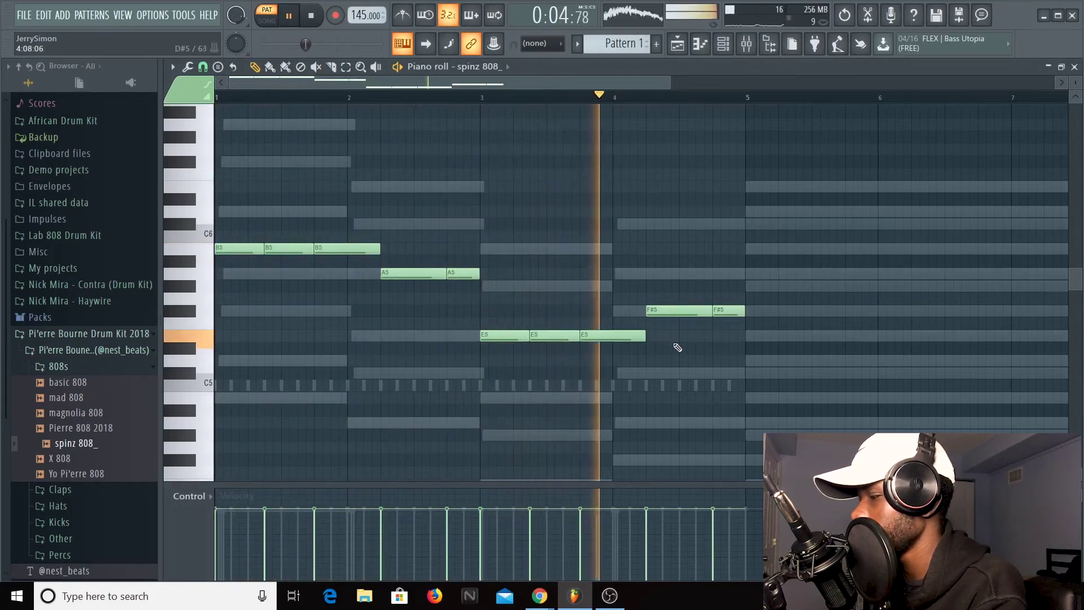
key(space)
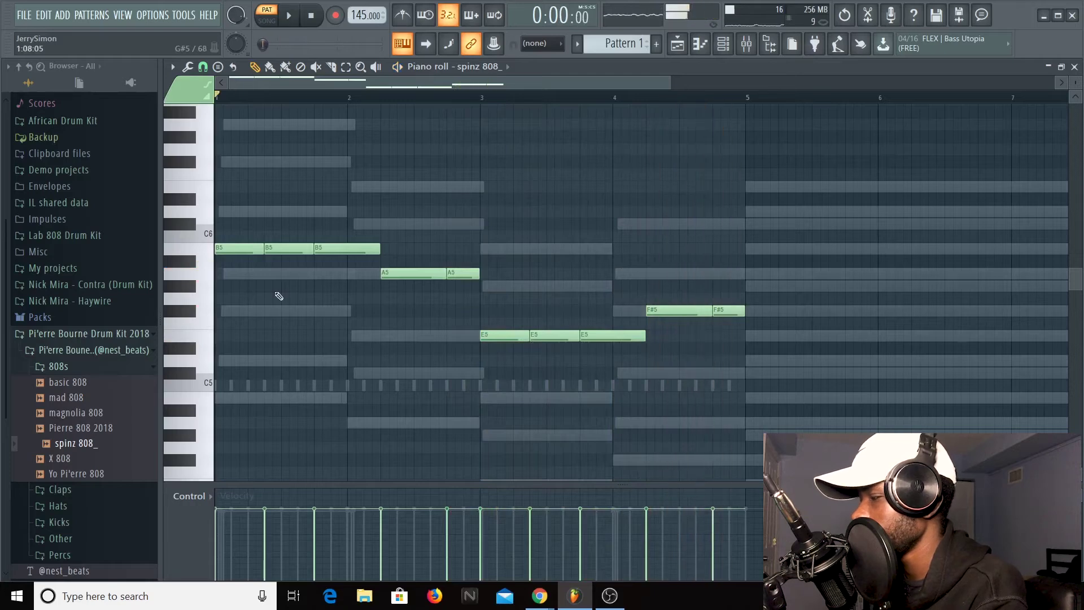
scroll(262, 96, up, 2)
scroll(261, 97, down, 1)
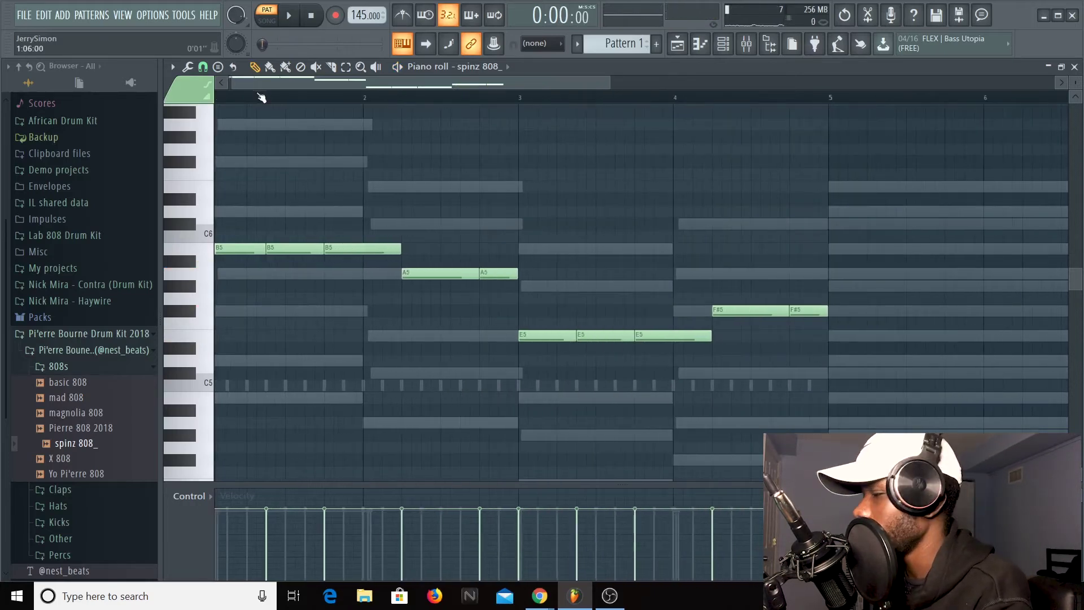
scroll(261, 97, up, 3)
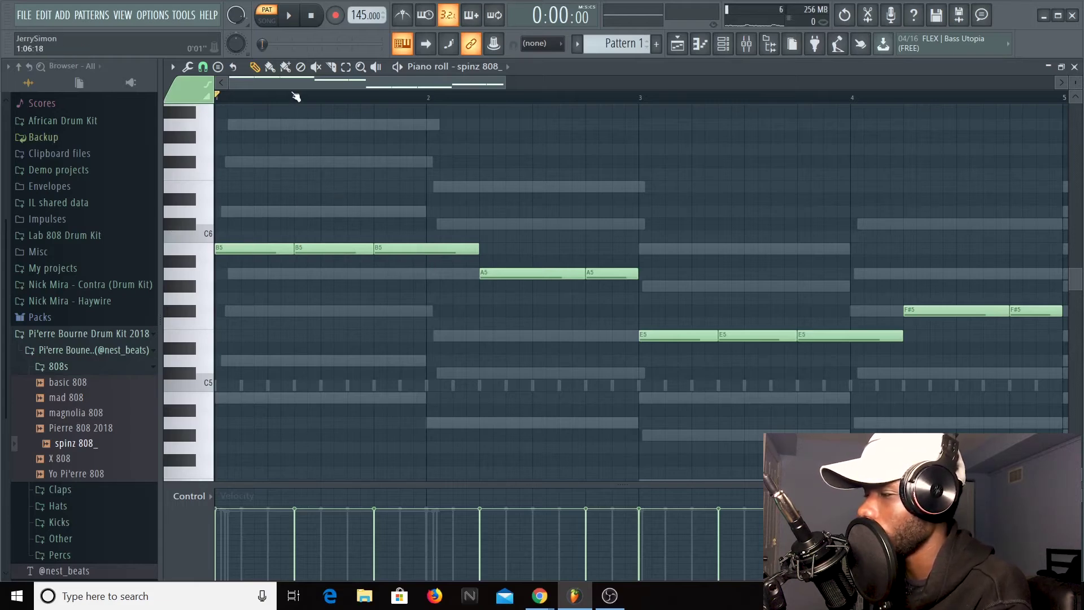
scroll(287, 99, down, 3)
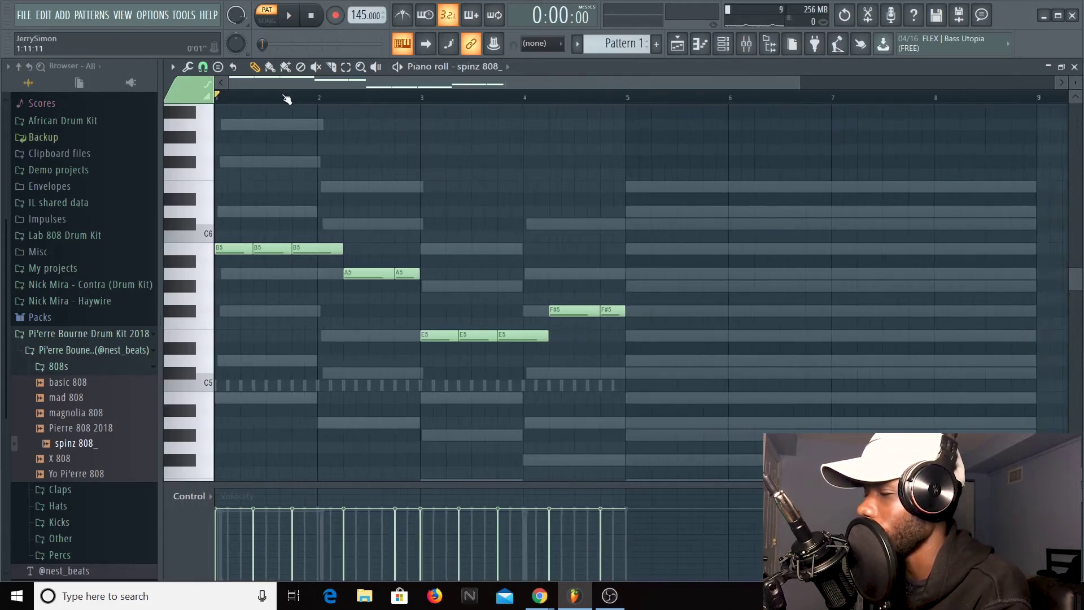
drag(297, 85, 234, 97)
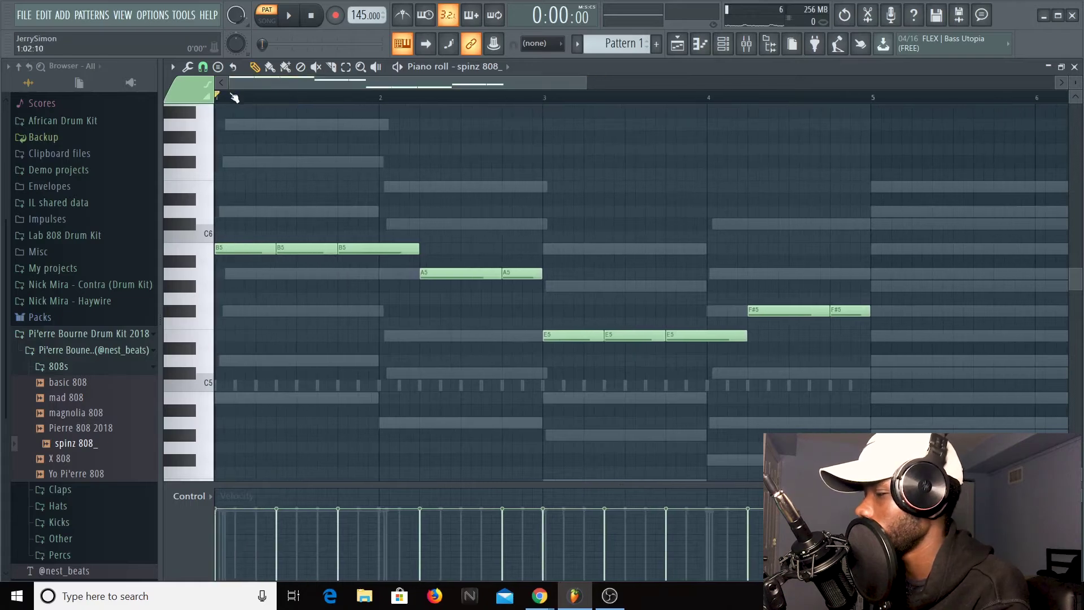
key(space)
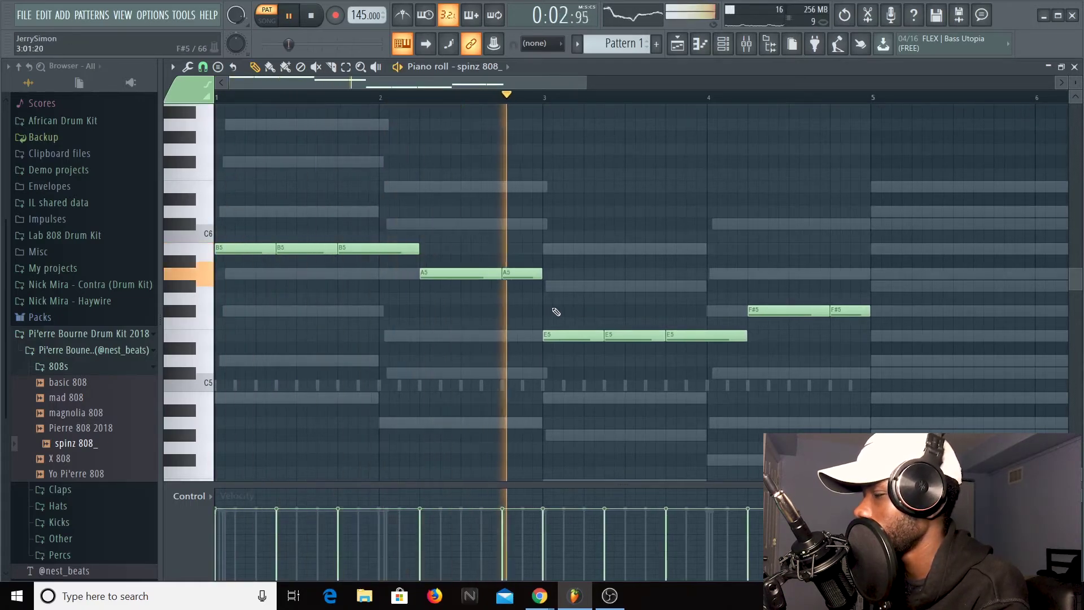
key(space)
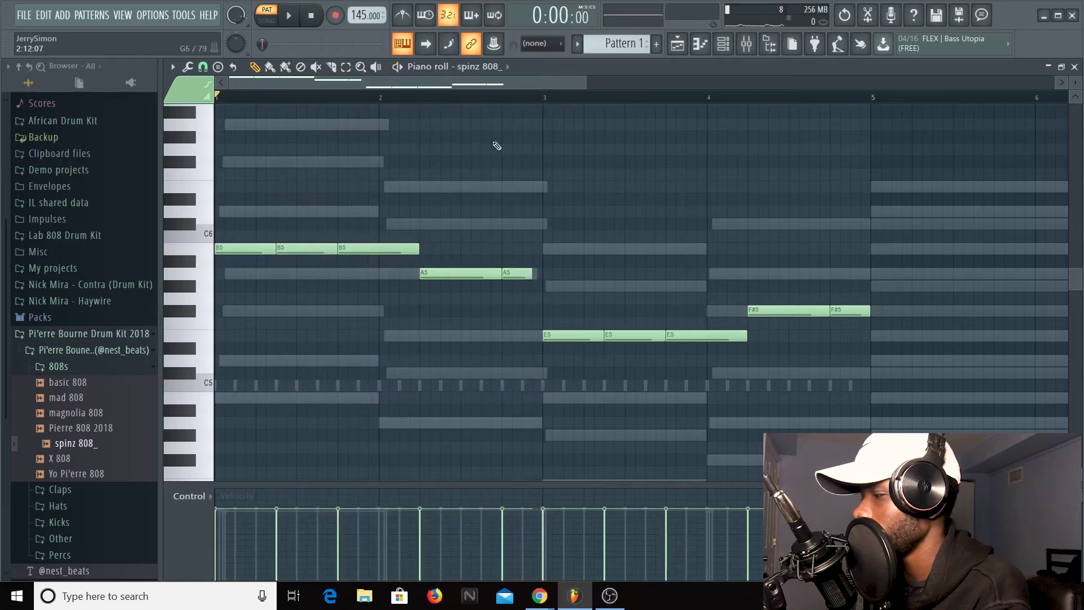
Add a short E6 note in the gap before bar 3 and play the 808 line
scroll(545, 99, up, 2)
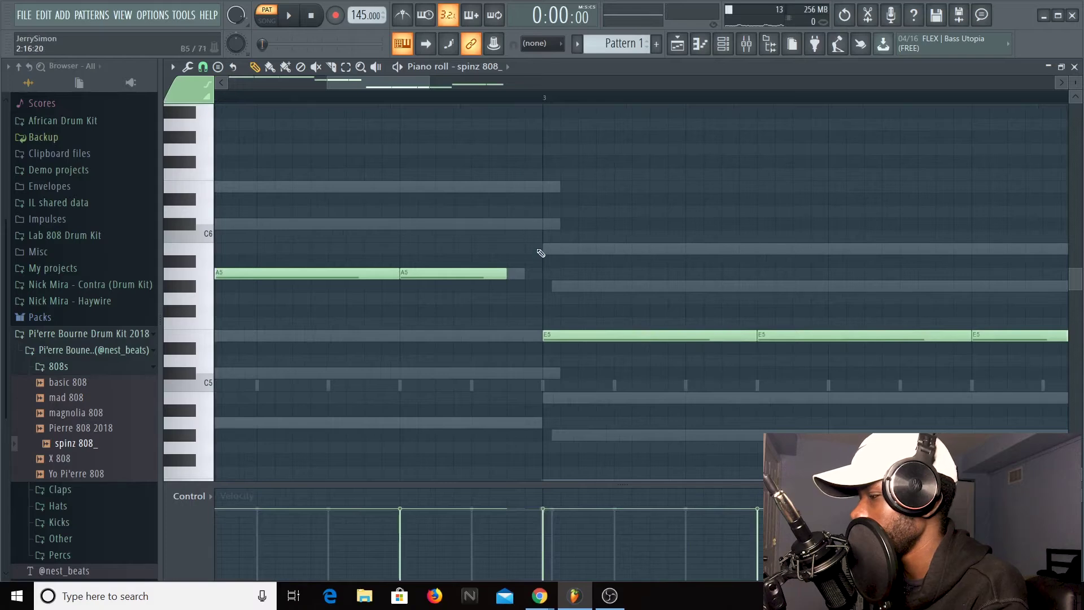
scroll(497, 179, up, 3)
click(503, 184)
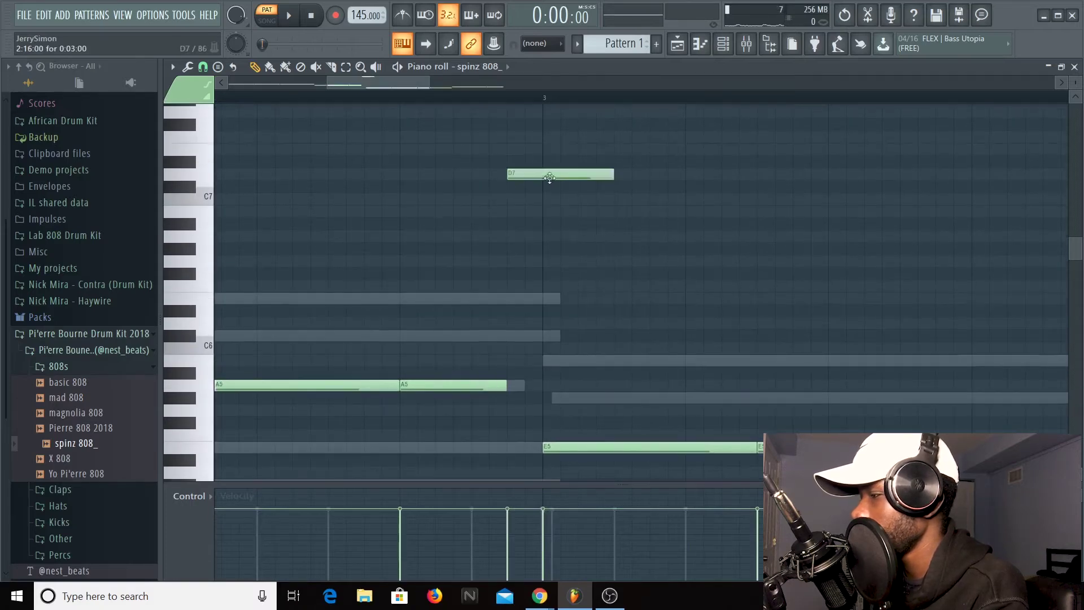
drag(554, 188, 558, 296)
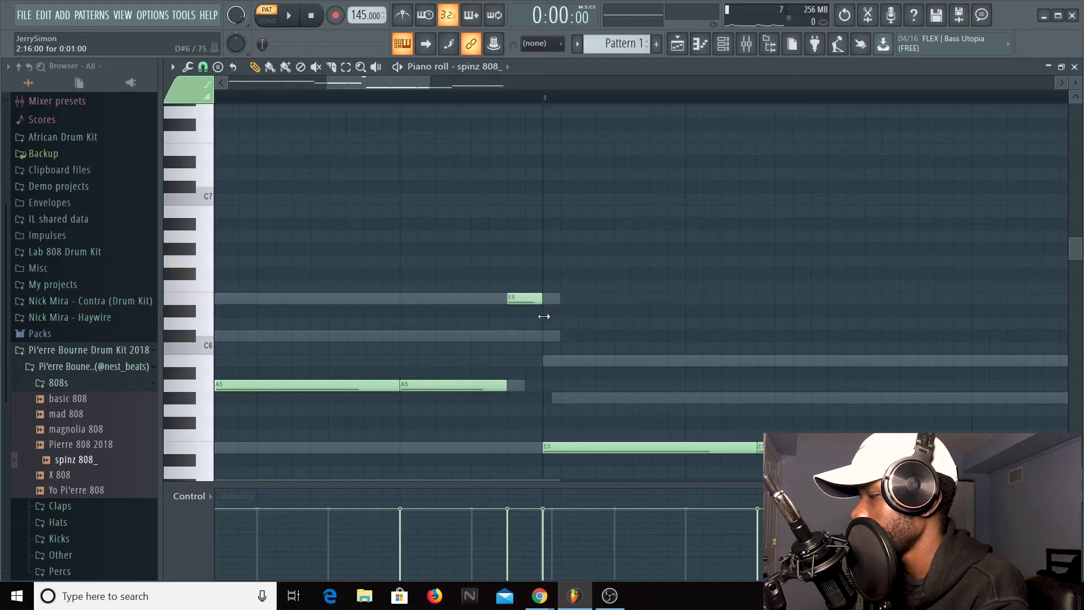
key(space)
scroll(468, 103, down, 5)
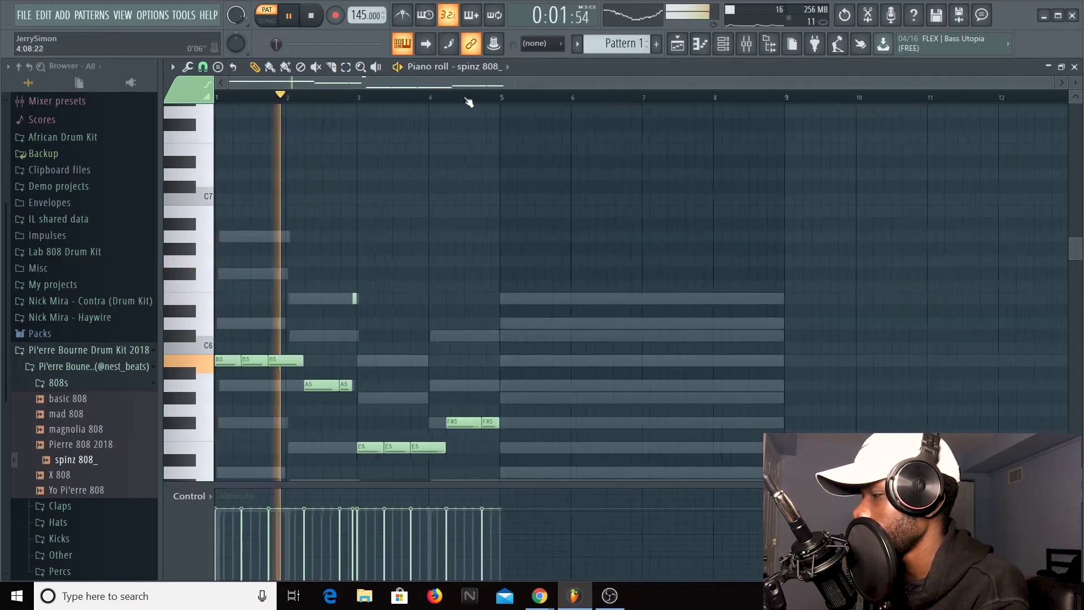
Quantize the 808 notes with the default template and delete the short E6 note before bar 3
key(alt+q)
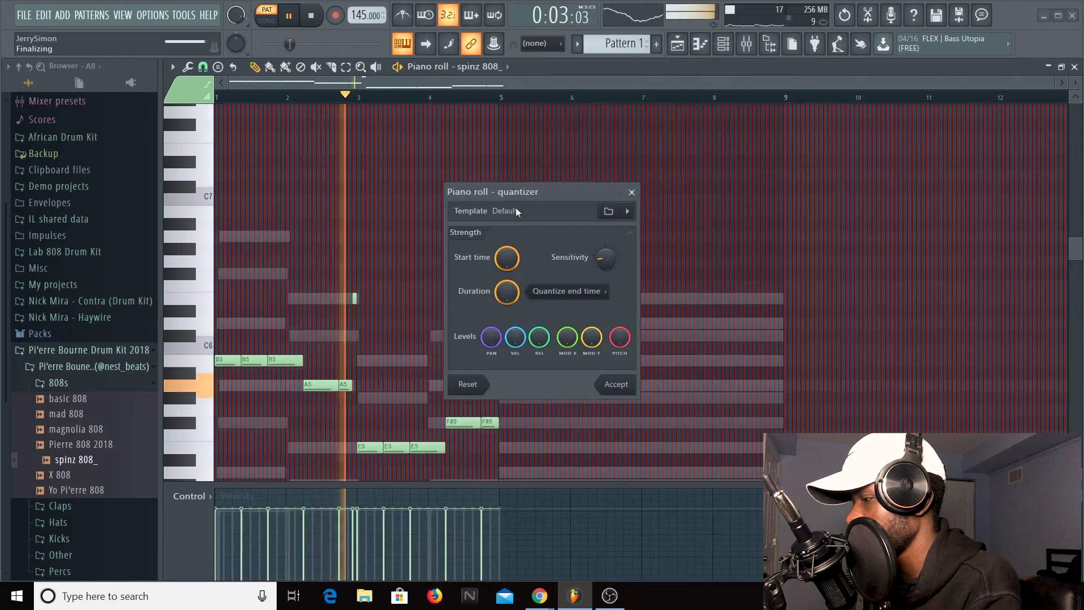
click(615, 381)
click(331, 44)
scroll(387, 259, up, 4)
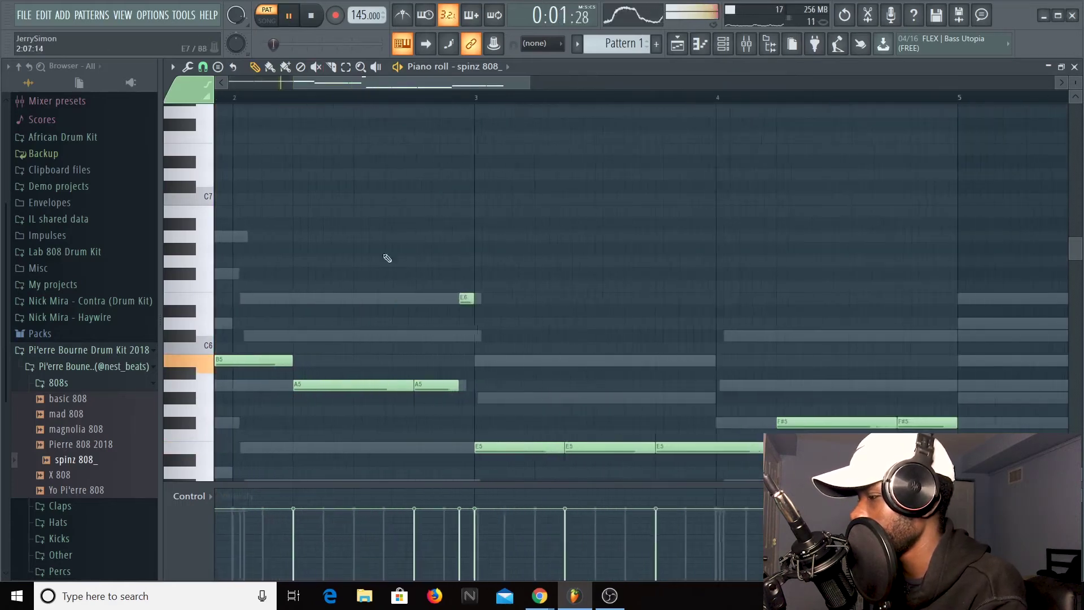
right_click(467, 299)
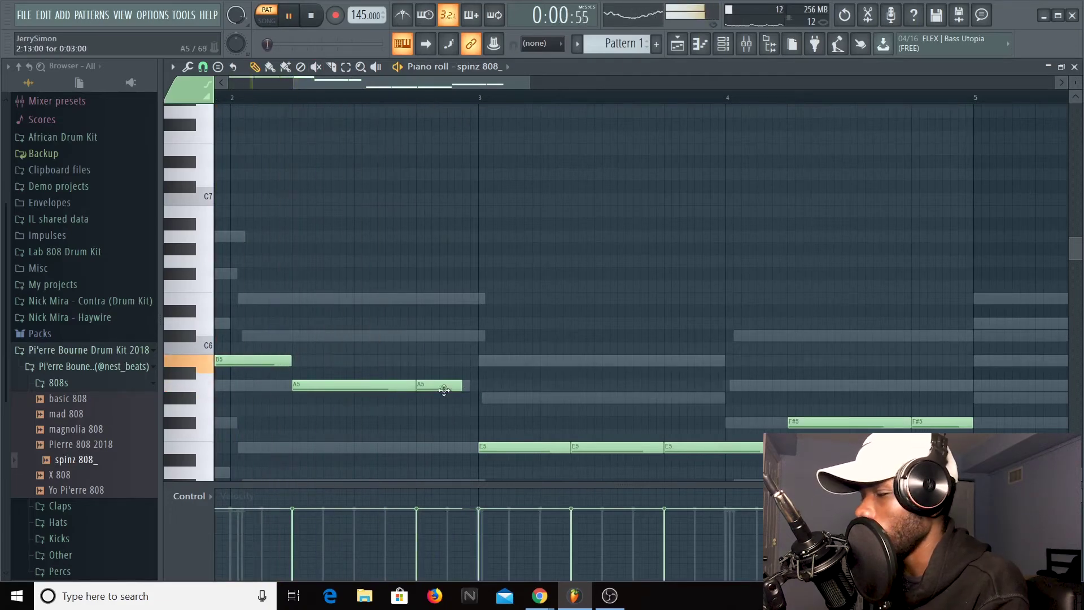
Raise the second A5 note of bar 2 to E6 and extend it to the start of bar 3
key(space)
drag(446, 384, 447, 318)
key(shift+Up)
key(shift+Up)
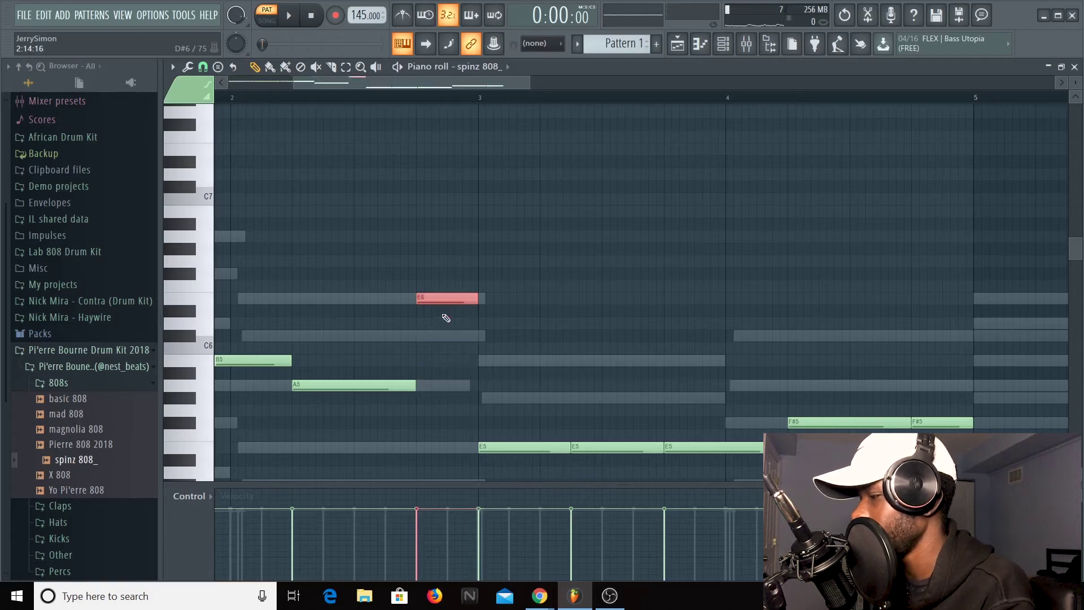
Play the pattern to judge the E6 note in bar 2 and the closing F#5 note
key(space)
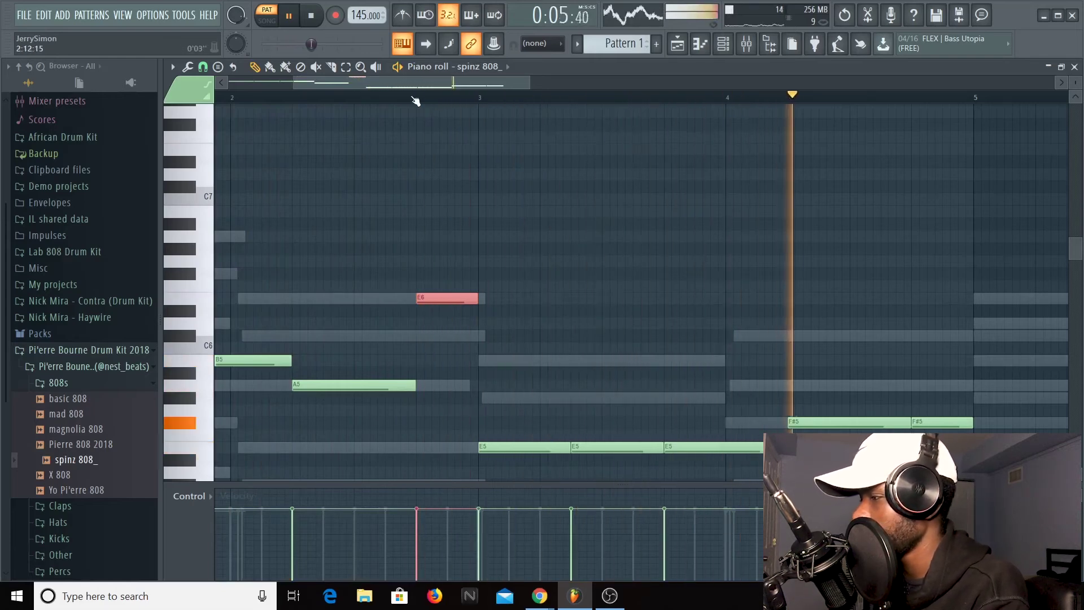
scroll(415, 100, down, 3)
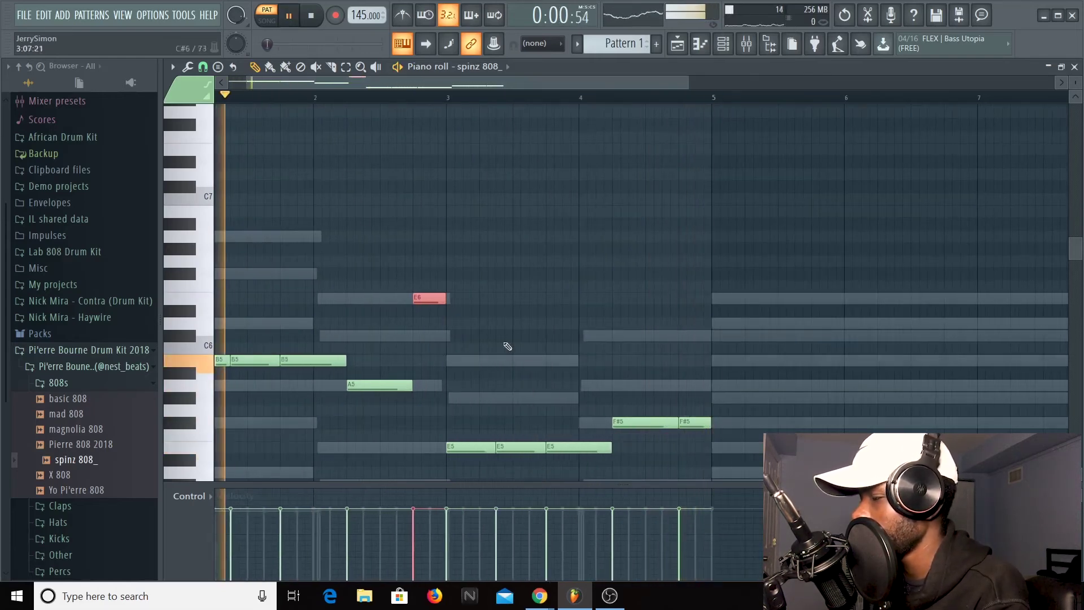
click(701, 422)
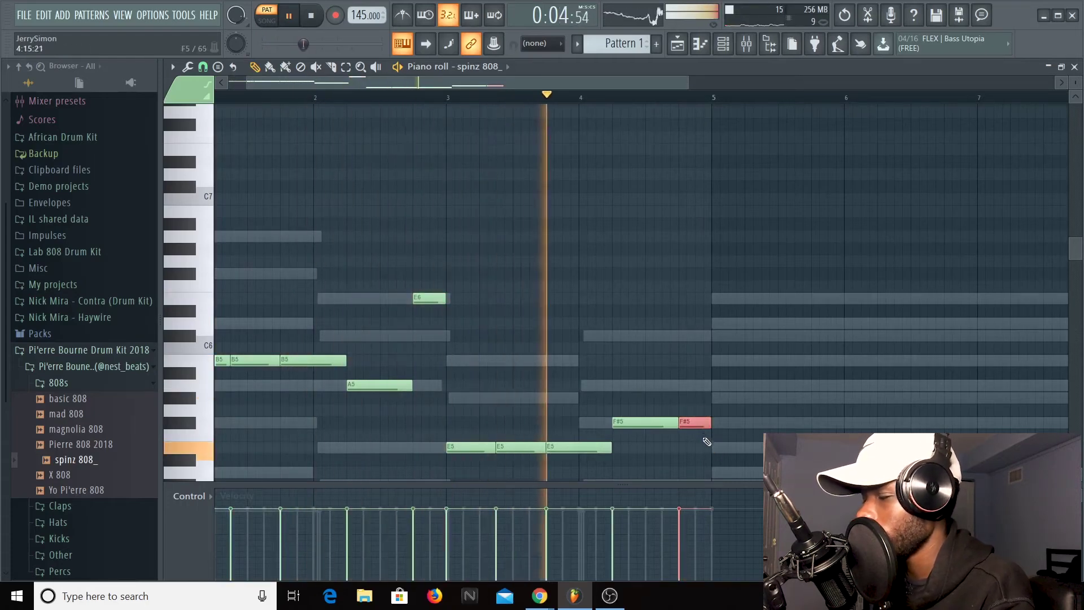
key(space)
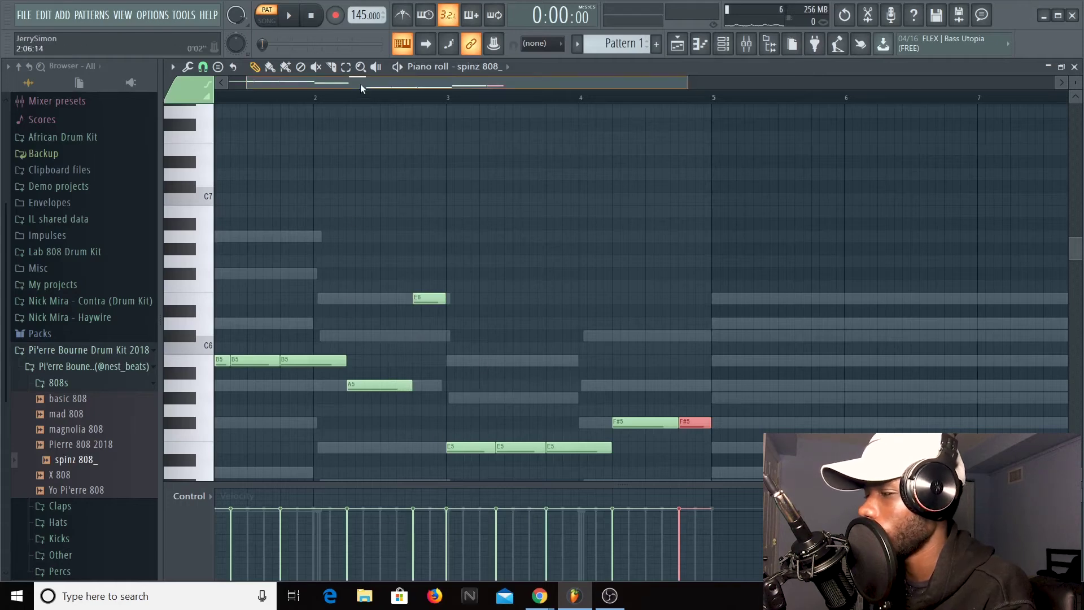
drag(363, 85, 340, 85)
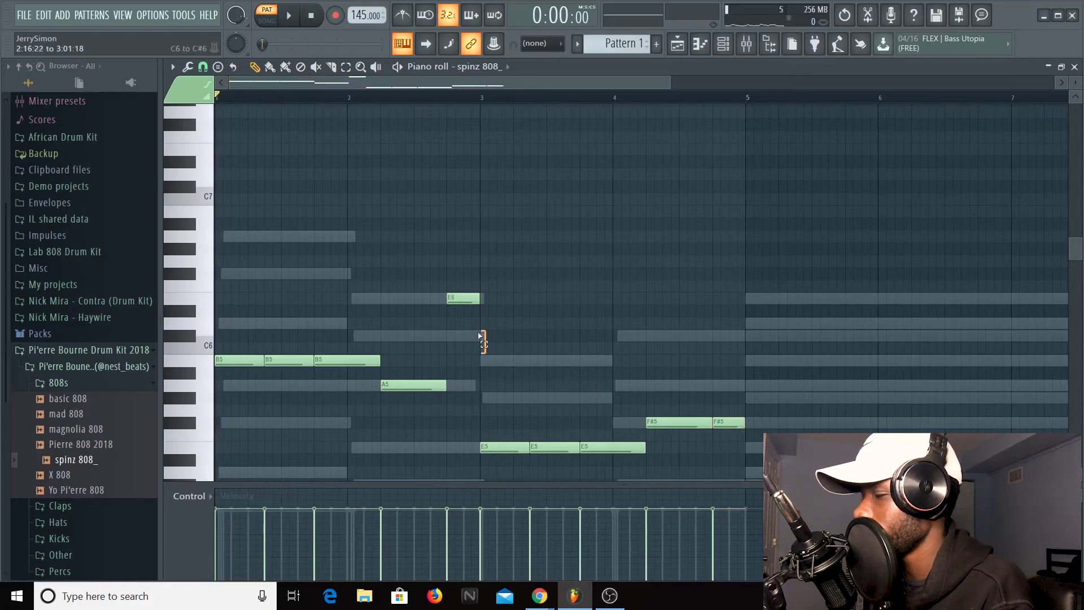
Lower the E6 note at the end of bar 2 to A5
key(Down)
key(Down)
key(Down)
key(Down)
key(Down)
key(Down)
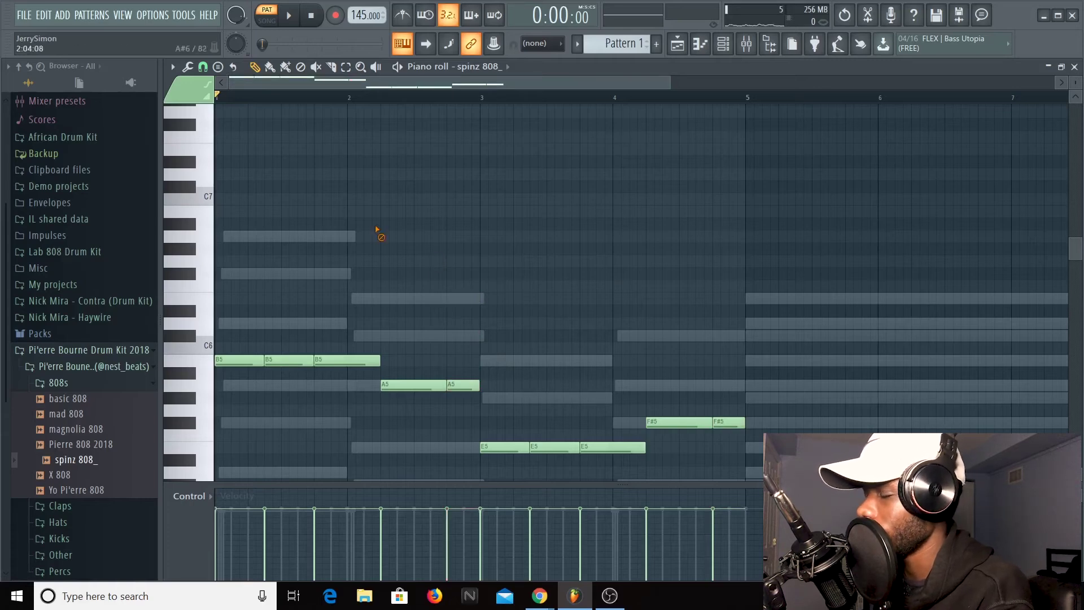
scroll(588, 96, down, 4)
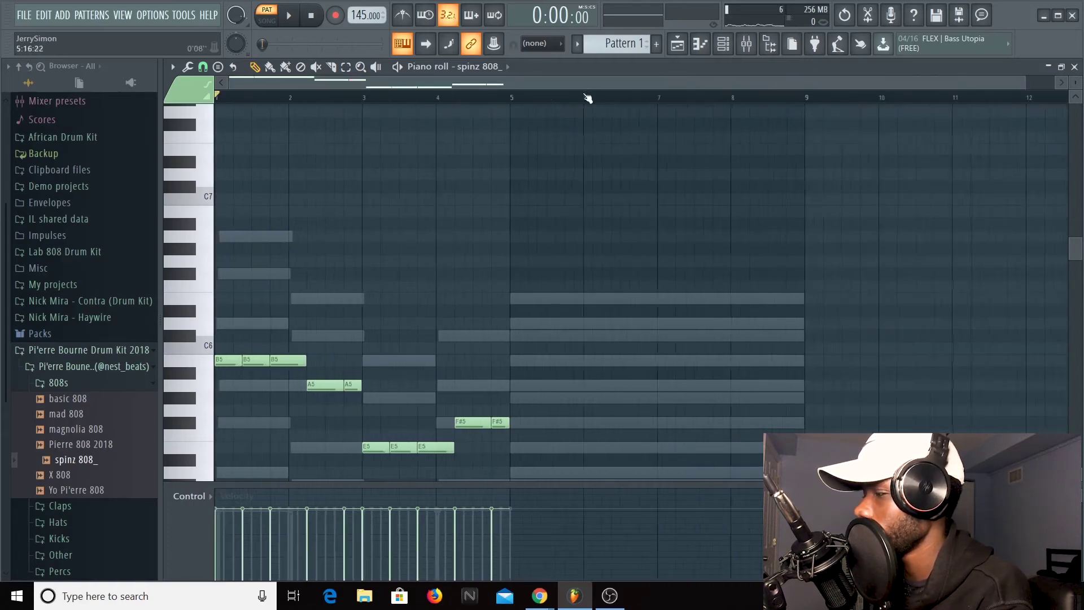
Play the pattern, shorten the last F#5 note of bar 4 and add a short C#6 note in the gap before bar 5
key(space)
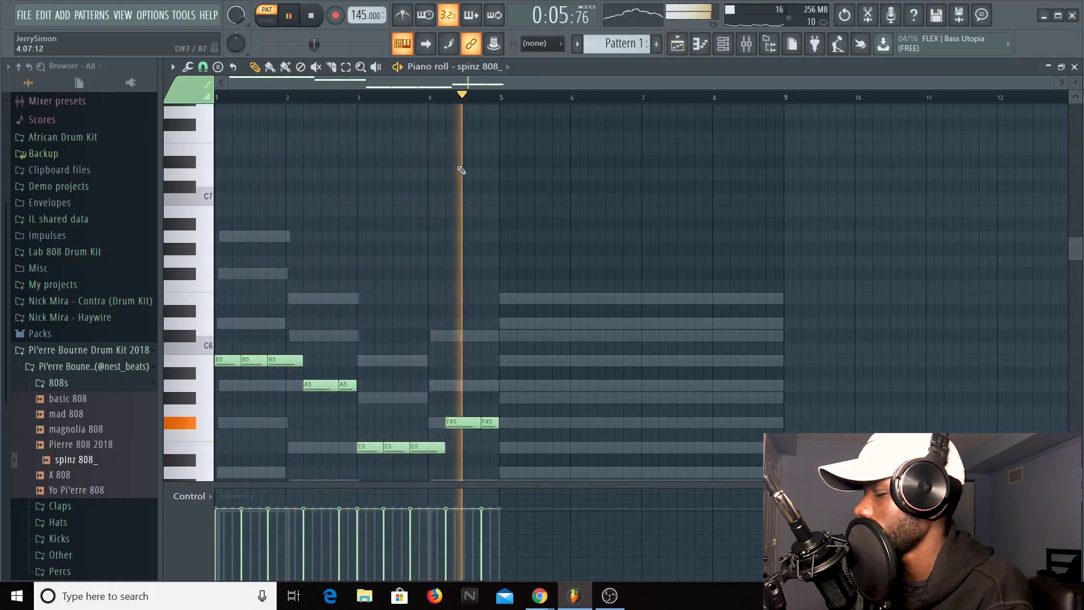
key(space)
scroll(472, 97, up, 5)
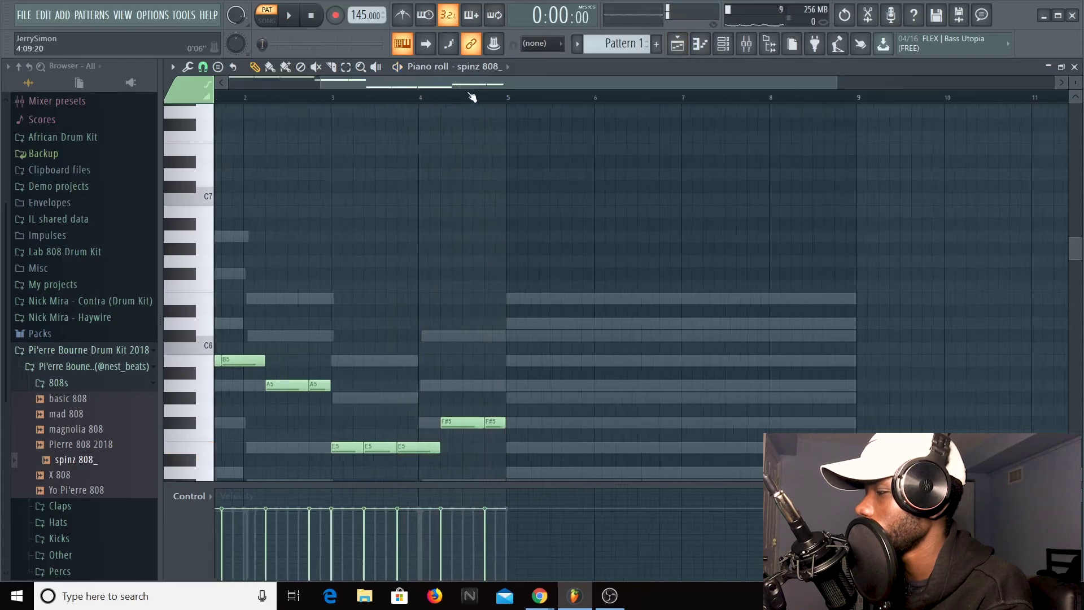
scroll(547, 254, down, 4)
drag(522, 288, 521, 239)
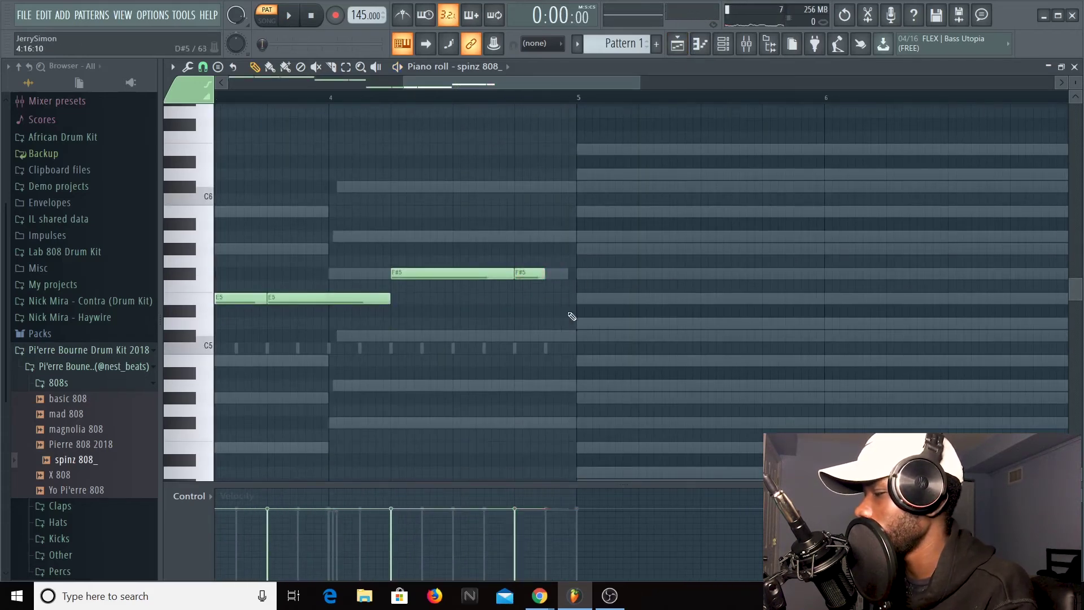
click(550, 186)
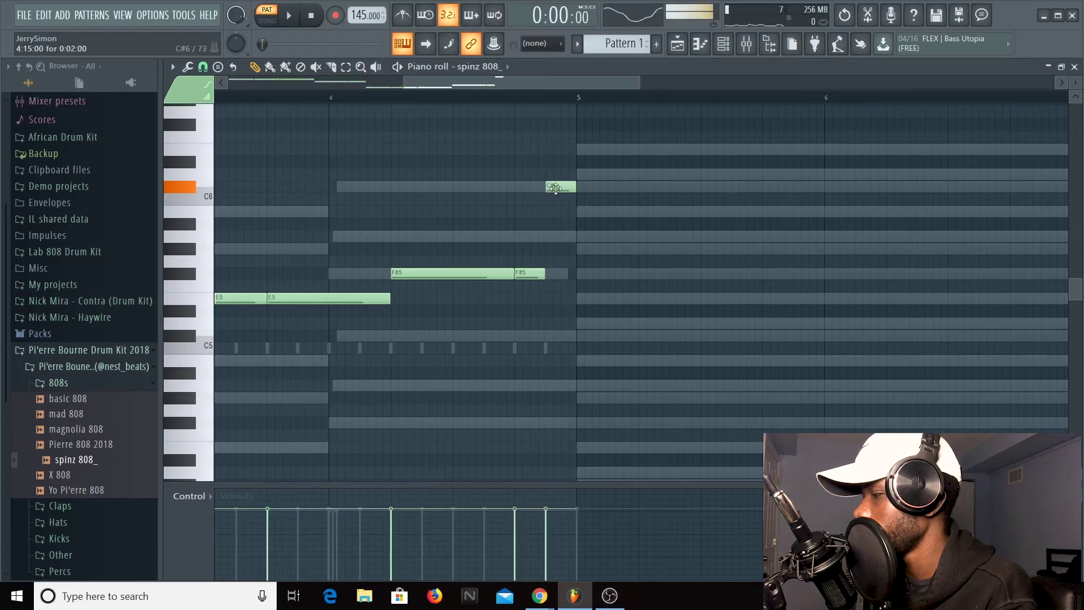
Lower the short C#6 note at the end of bar 4 to B5
scroll(503, 129, down, 5)
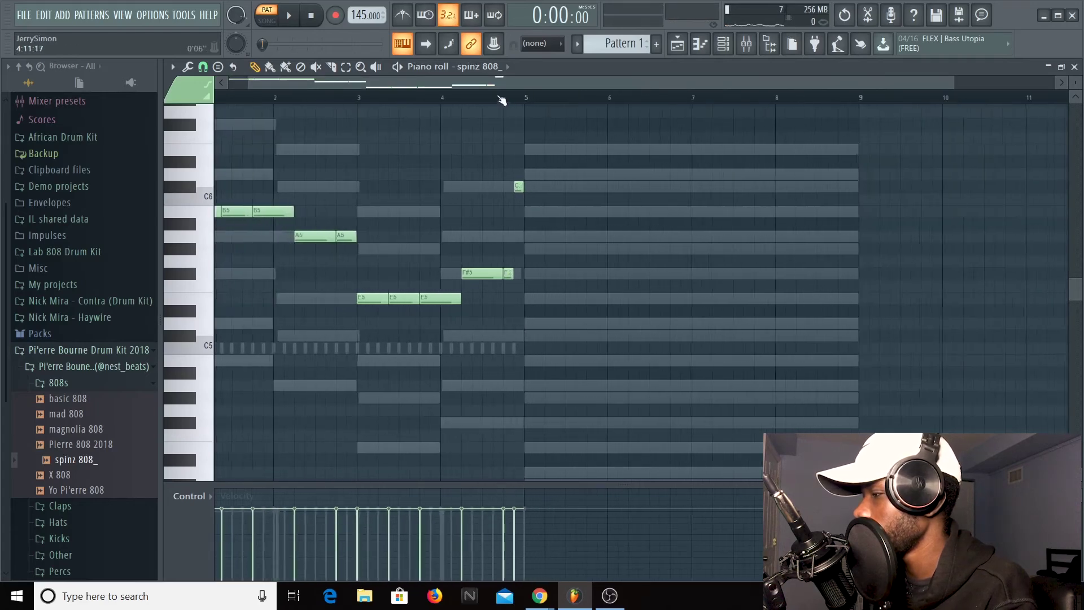
scroll(513, 113, down, 2)
scroll(512, 107, down, 1)
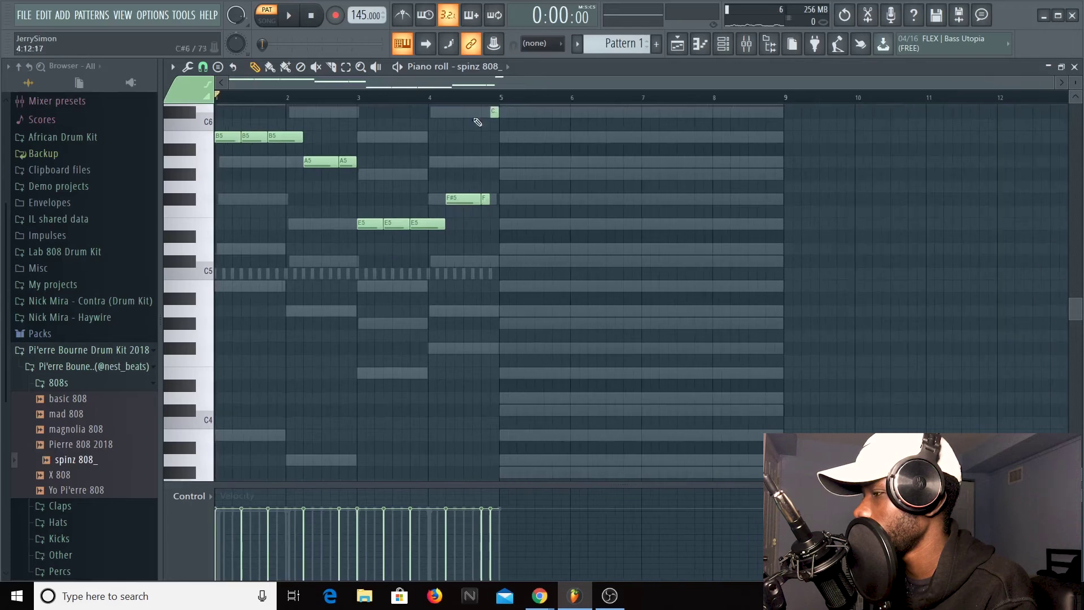
scroll(446, 171, up, 2)
drag(493, 188, 494, 212)
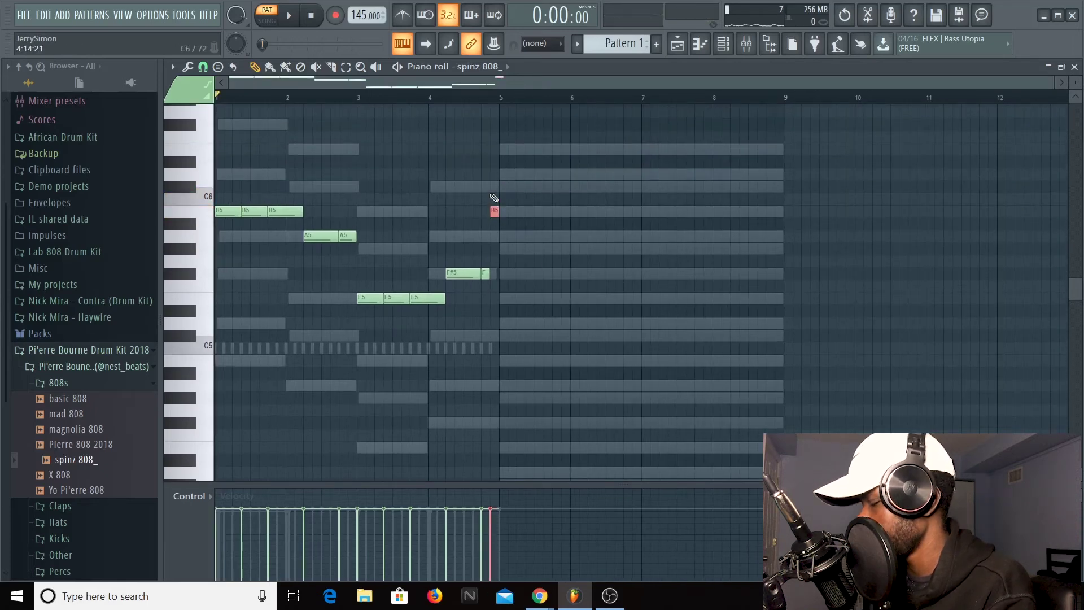
Start playback and quantize the 808 notes with the Default template, including start time and duration
key(space)
key(ctrl+a)
key(alt+q)
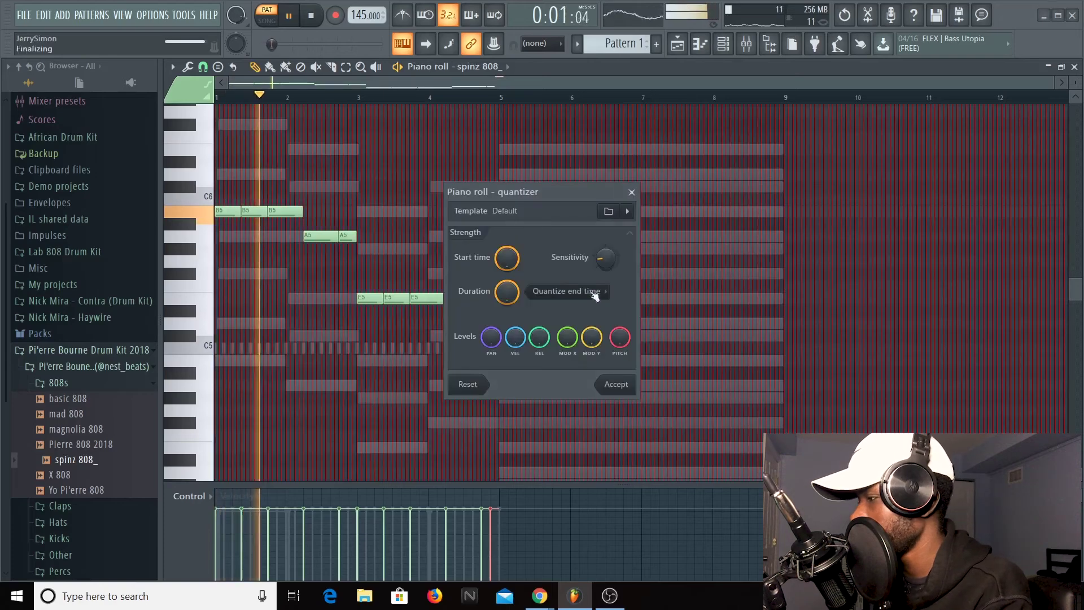
click(615, 385)
Compare the closing note of bar 4 at B5 and B6 during playback and settle on B6
scroll(576, 334, up, 3)
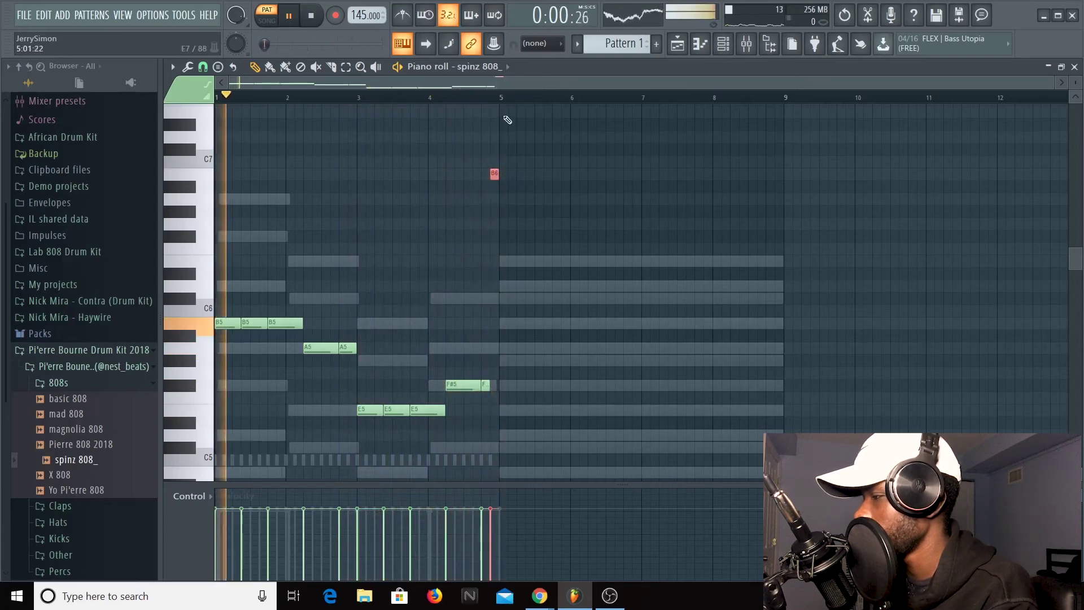
scroll(503, 129, up, 6)
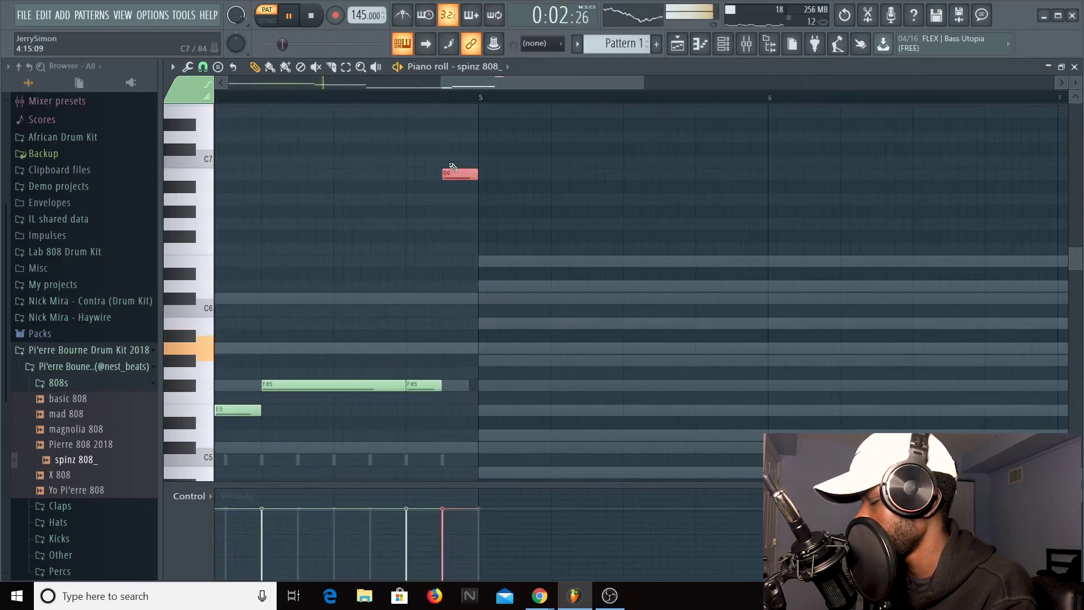
key(ctrl+Down)
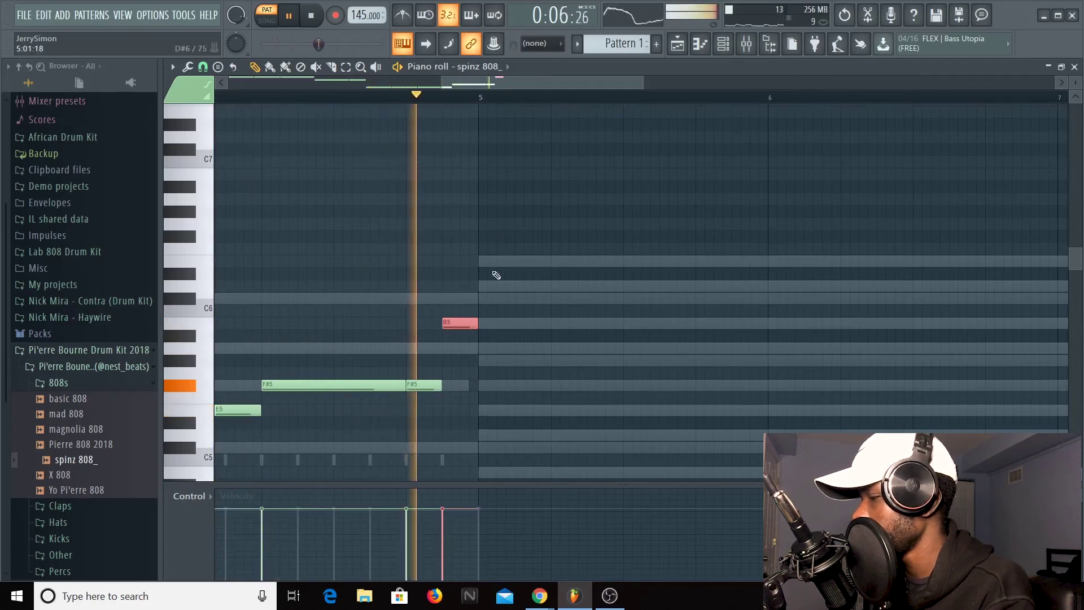
key(ctrl+Up)
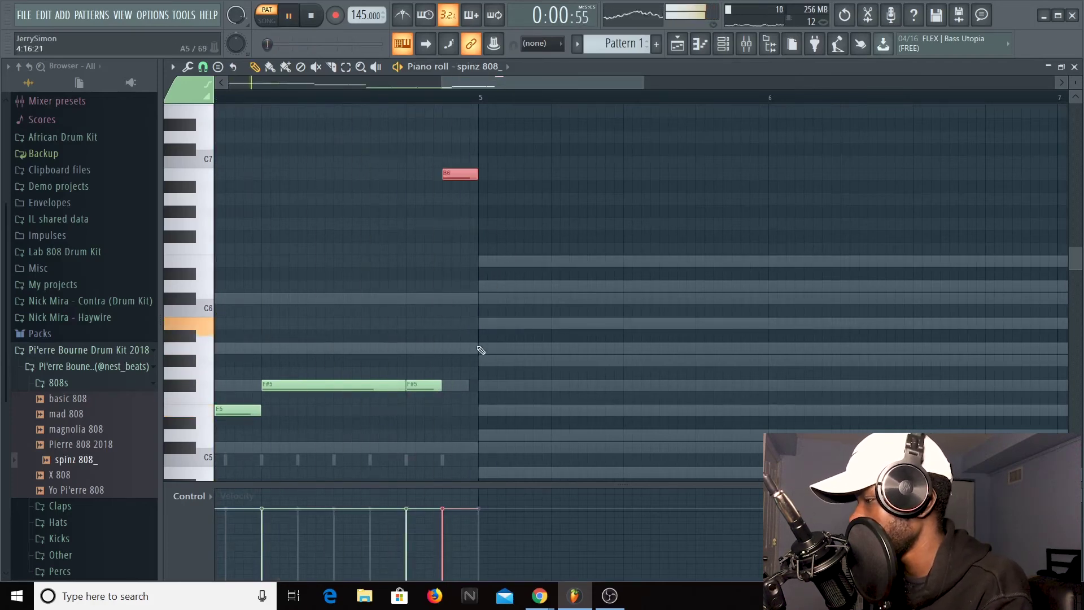
scroll(406, 100, down, 2)
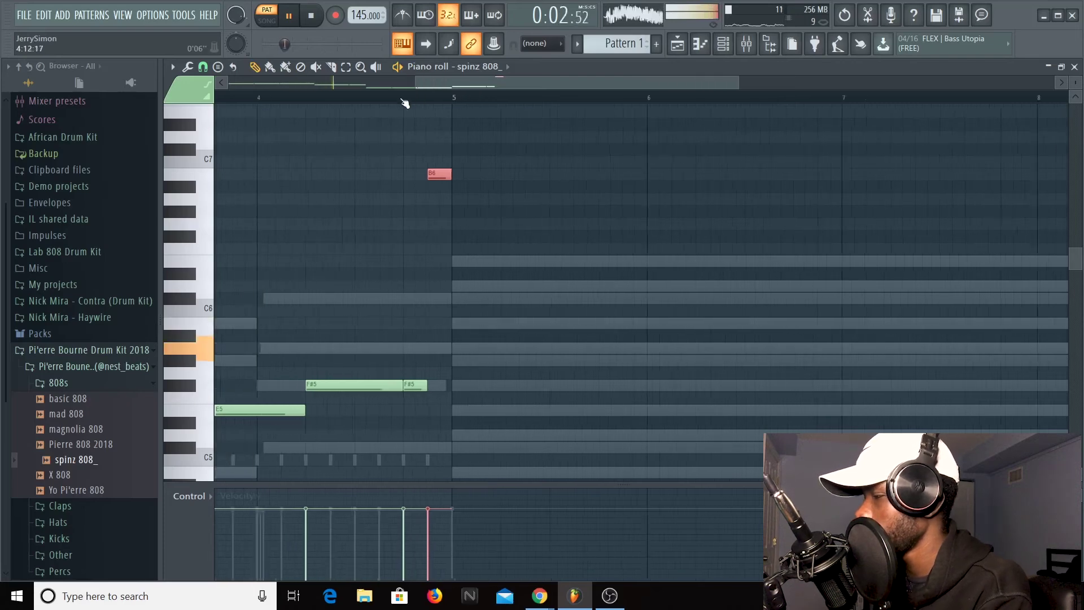
scroll(405, 103, down, 2)
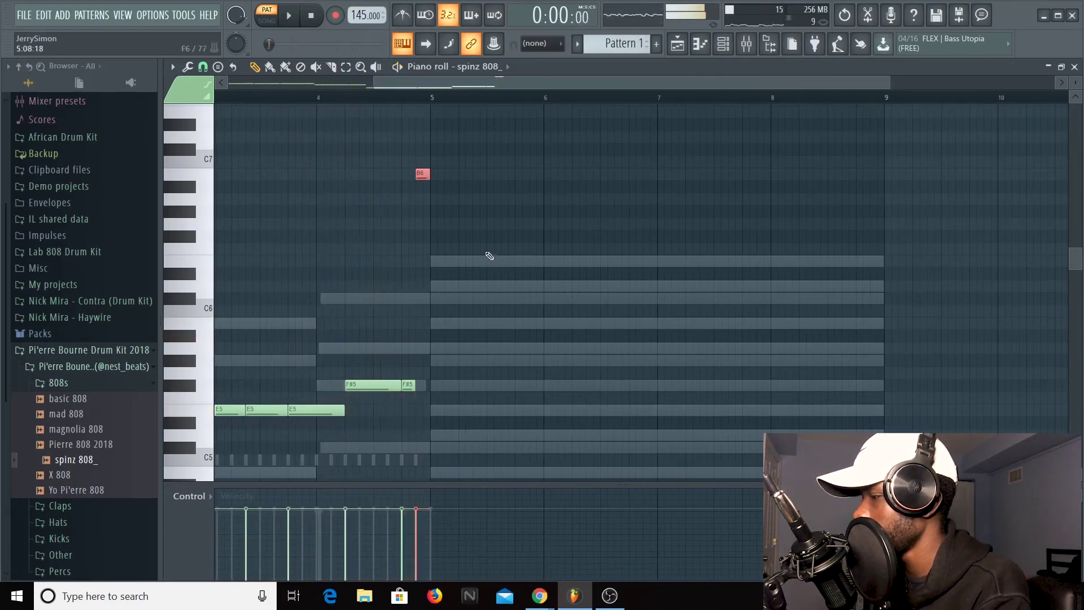
scroll(607, 96, down, 2)
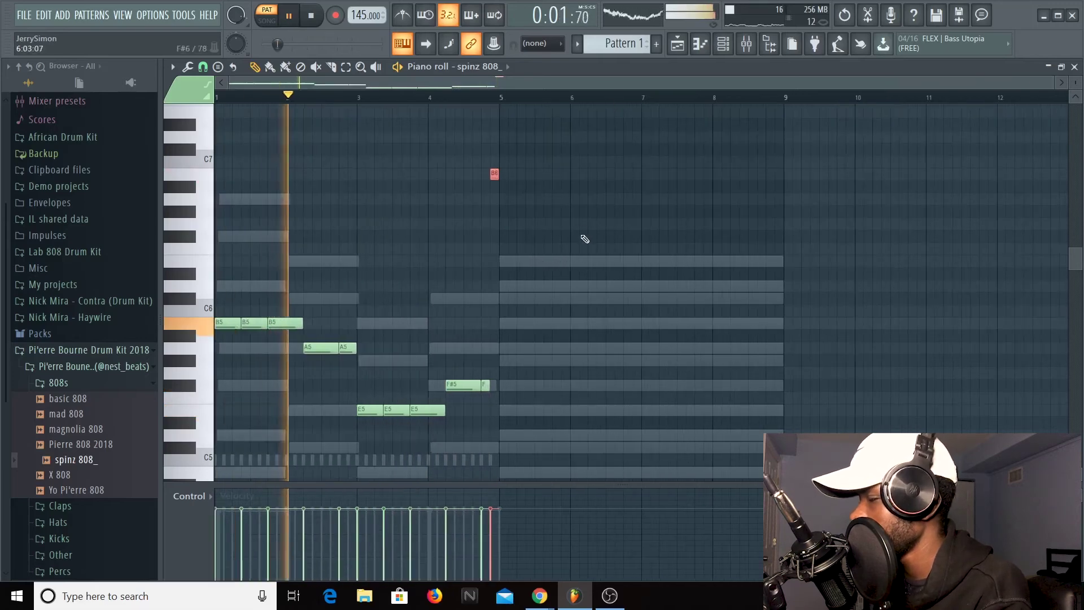
Switch the piano roll from spinz 808_ to the Sampler channel and stop playback
scroll(584, 237, down, 5)
scroll(616, 226, up, 4)
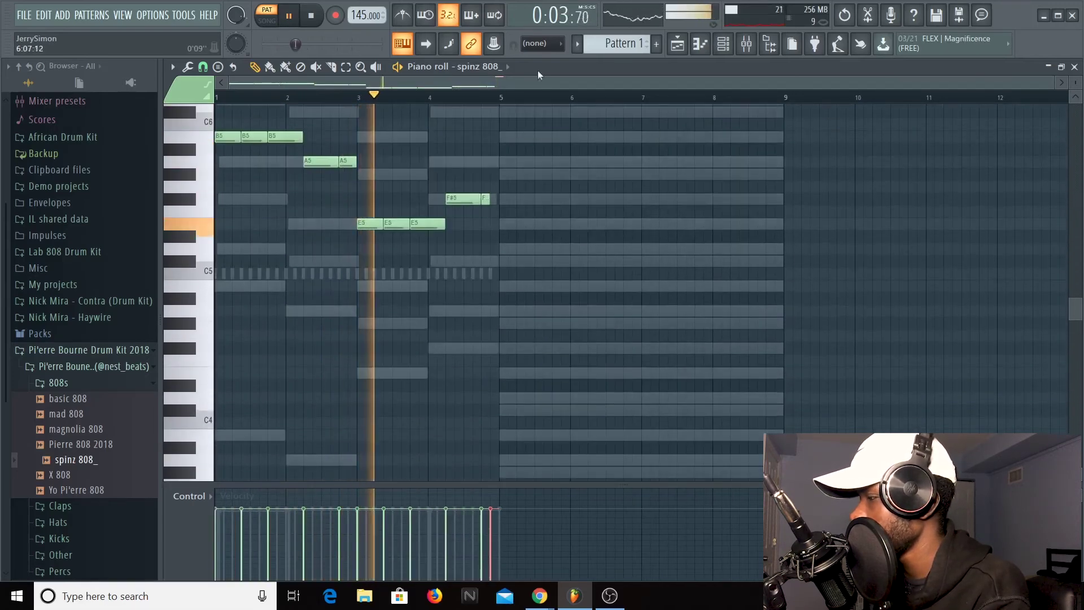
click(506, 67)
click(485, 92)
key(space)
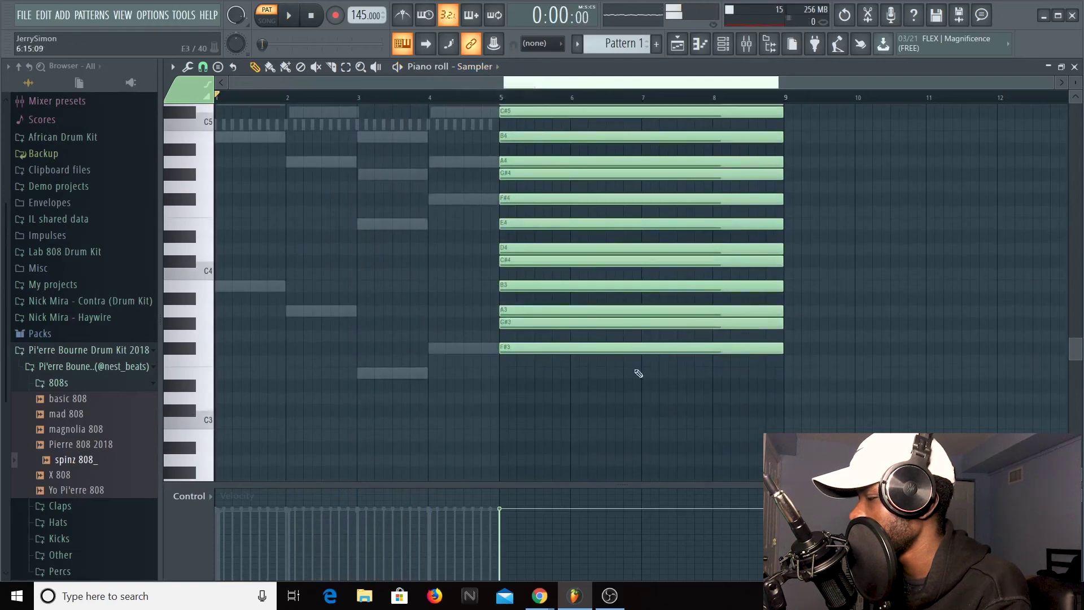
Move the Sampler channel's stacked scale notes from bar 5 back to the start of bar 1, keeping their pitches
drag(637, 390, 10, 285)
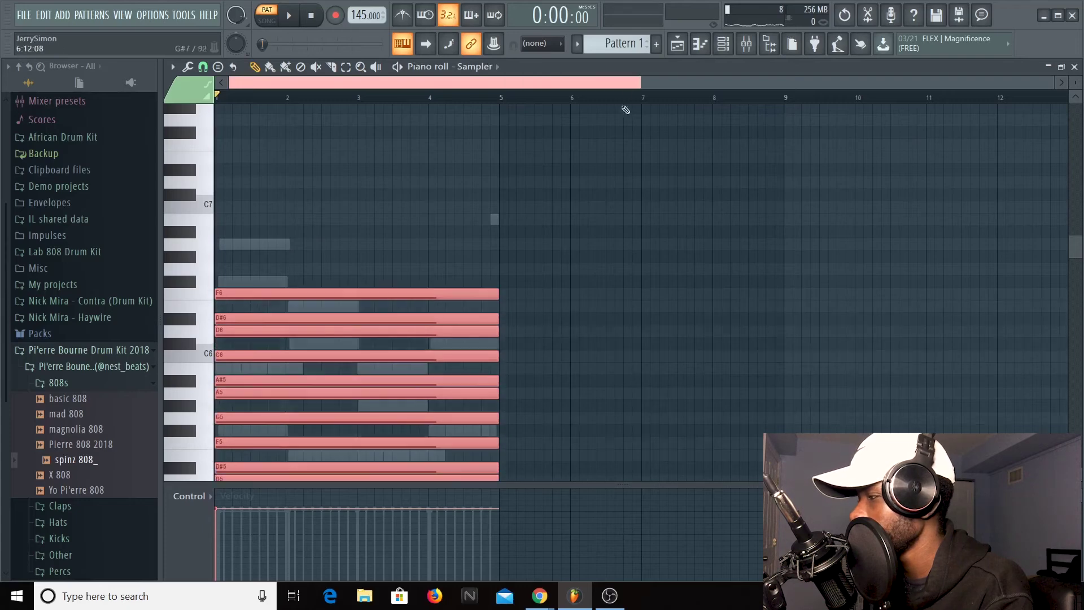
click(844, 24)
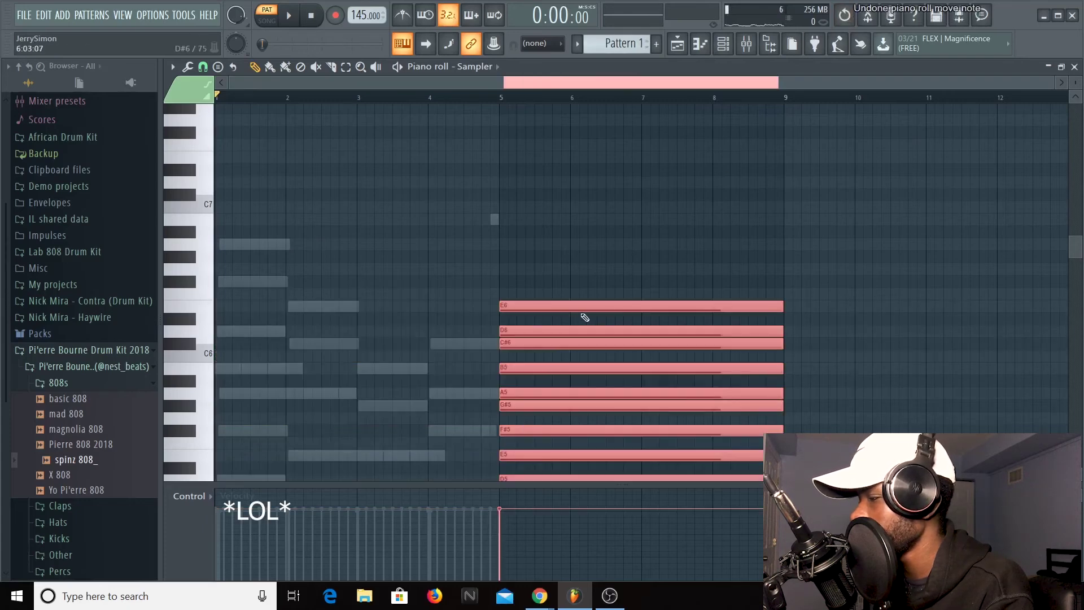
drag(546, 308, 199, 305)
click(549, 130)
scroll(573, 98, up, 2)
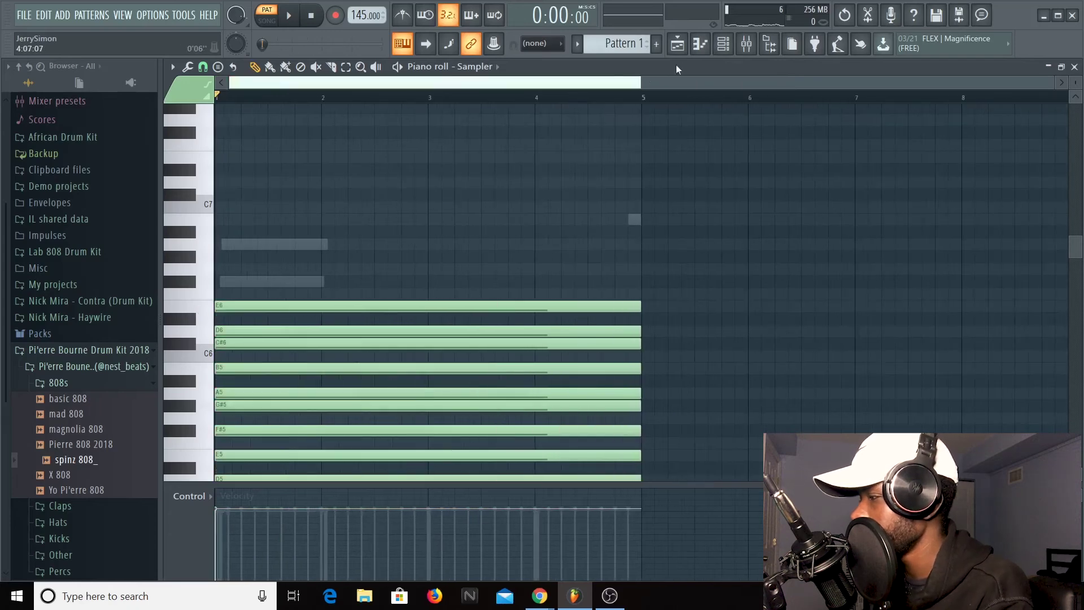
Play the full pattern in the channel rack and show the note overview of all channels
click(697, 52)
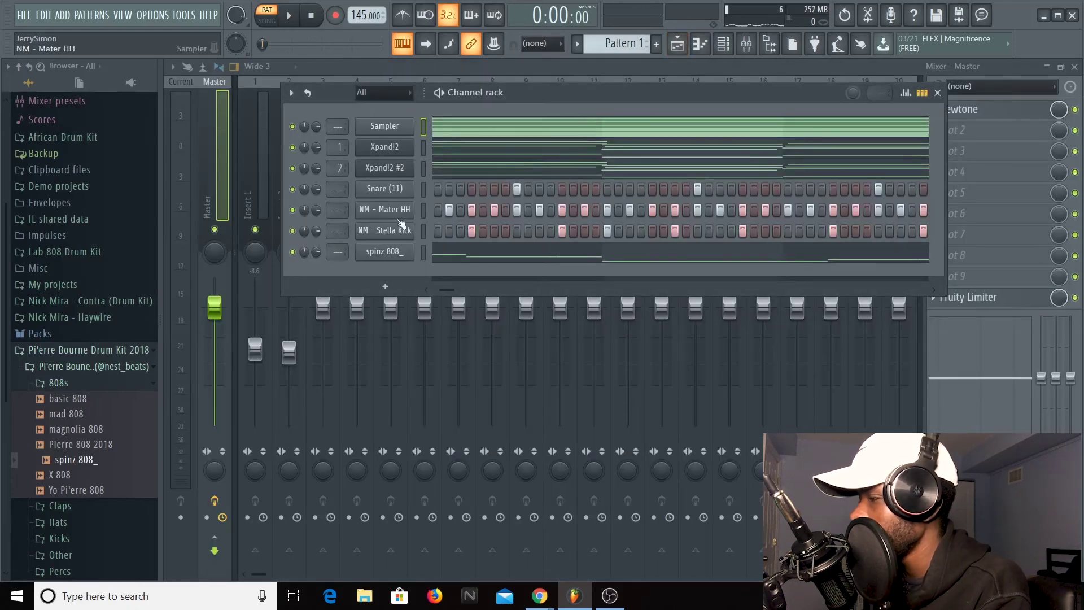
key(space)
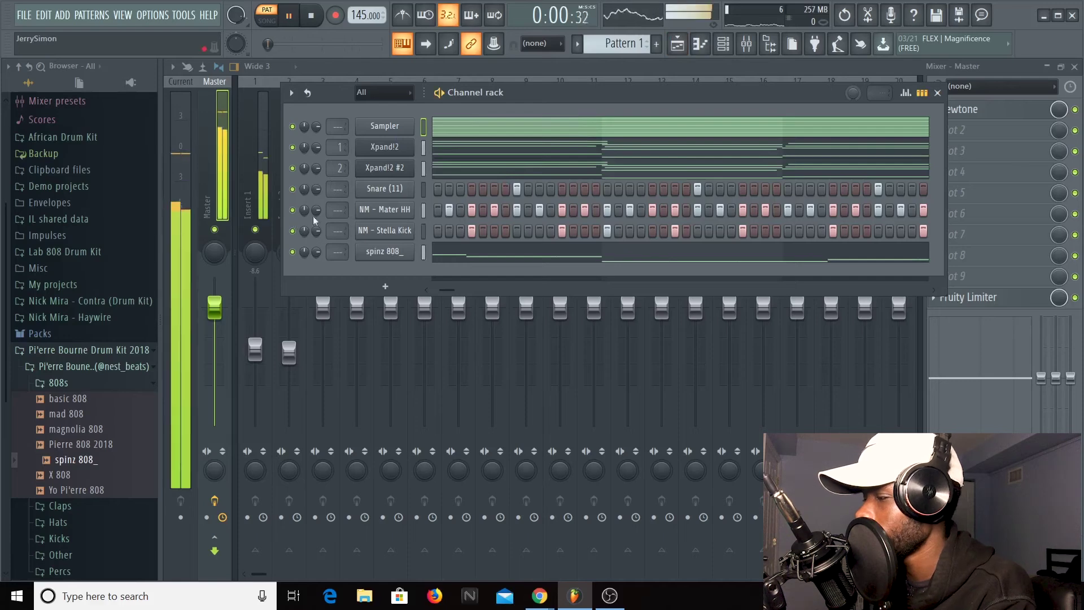
click(923, 93)
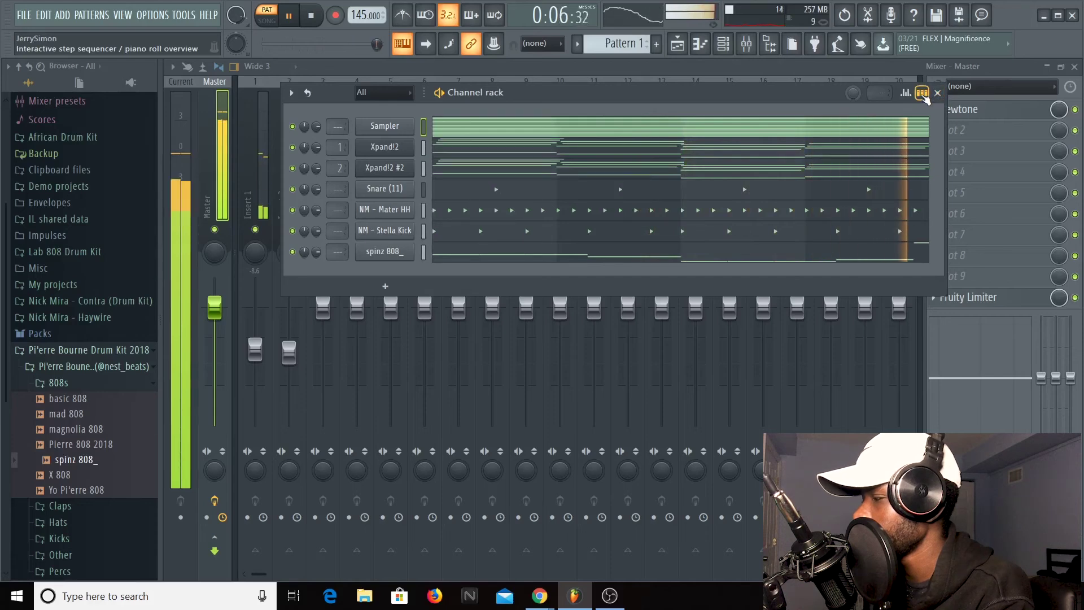
key(space)
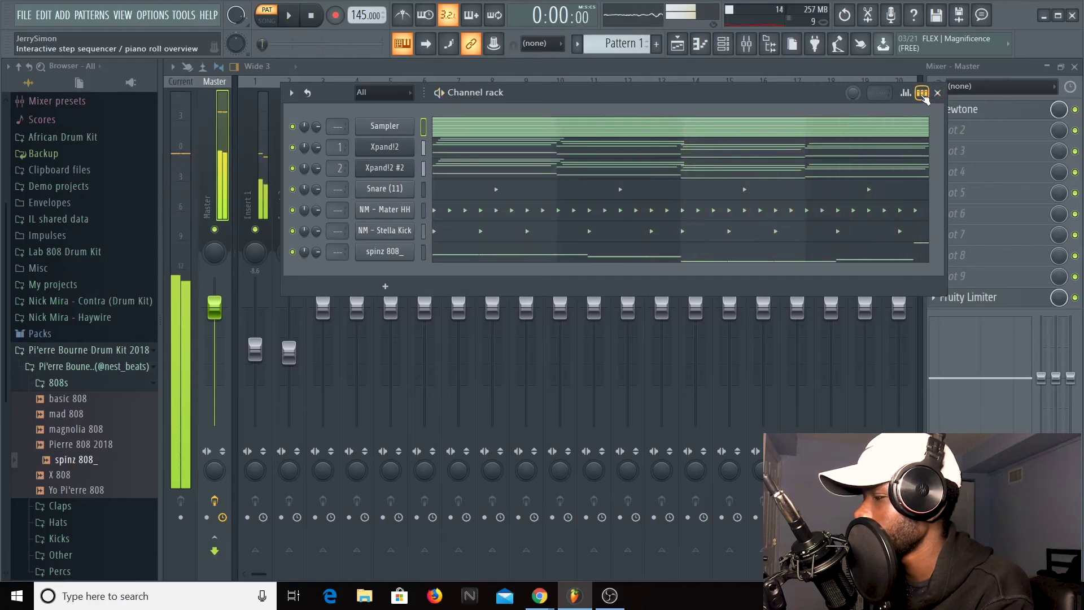
Add the Open Hat (5) sample from the Savage Drum Kit's Open Hats folder as a new channel
click(97, 368)
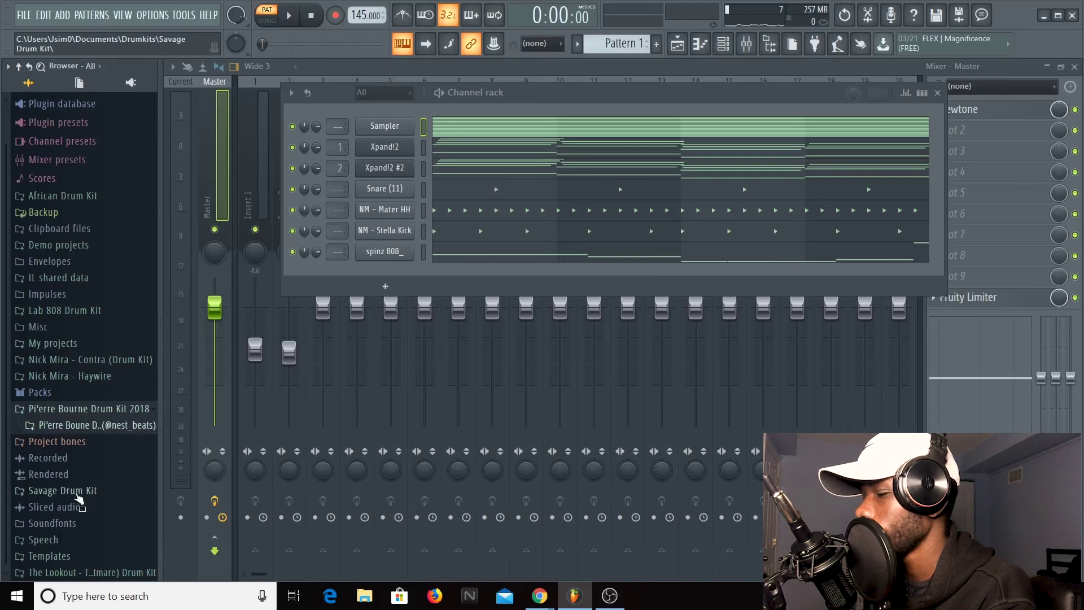
click(76, 494)
click(74, 502)
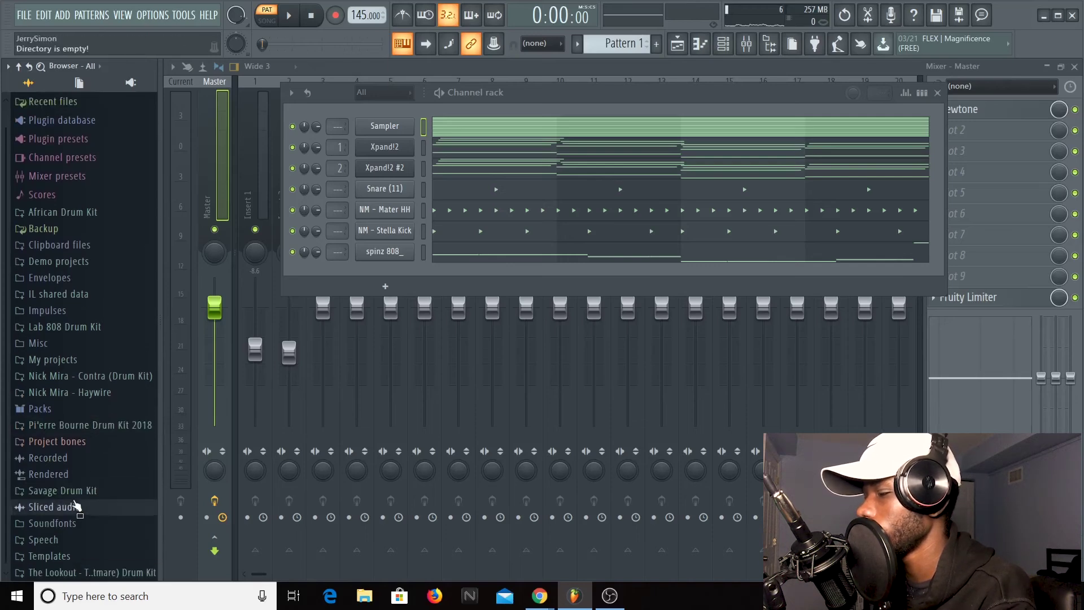
click(74, 491)
click(73, 507)
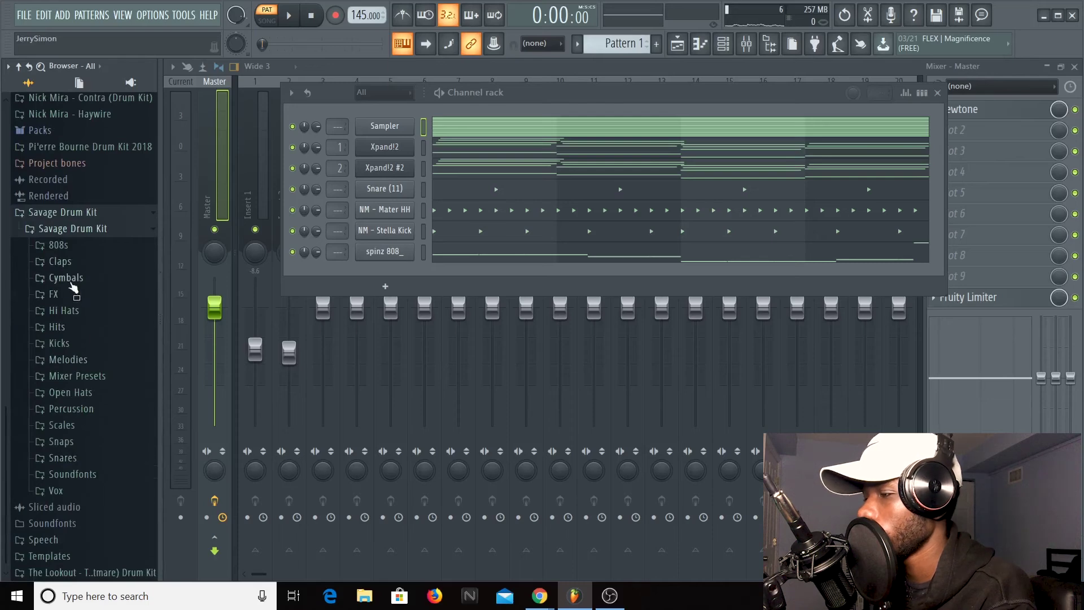
click(84, 398)
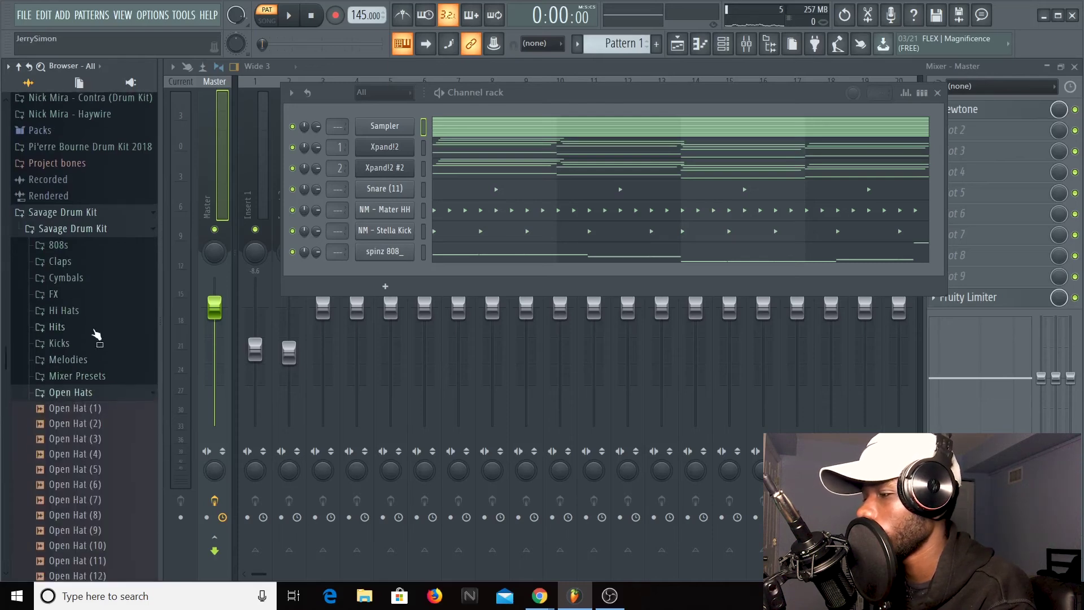
drag(84, 414, 301, 305)
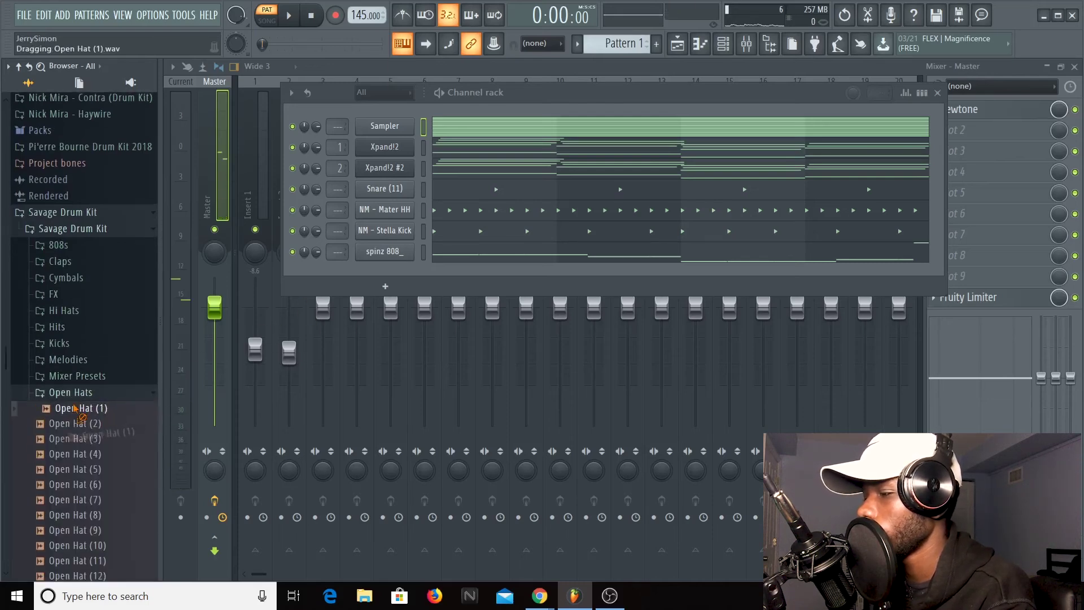
drag(99, 474, 361, 296)
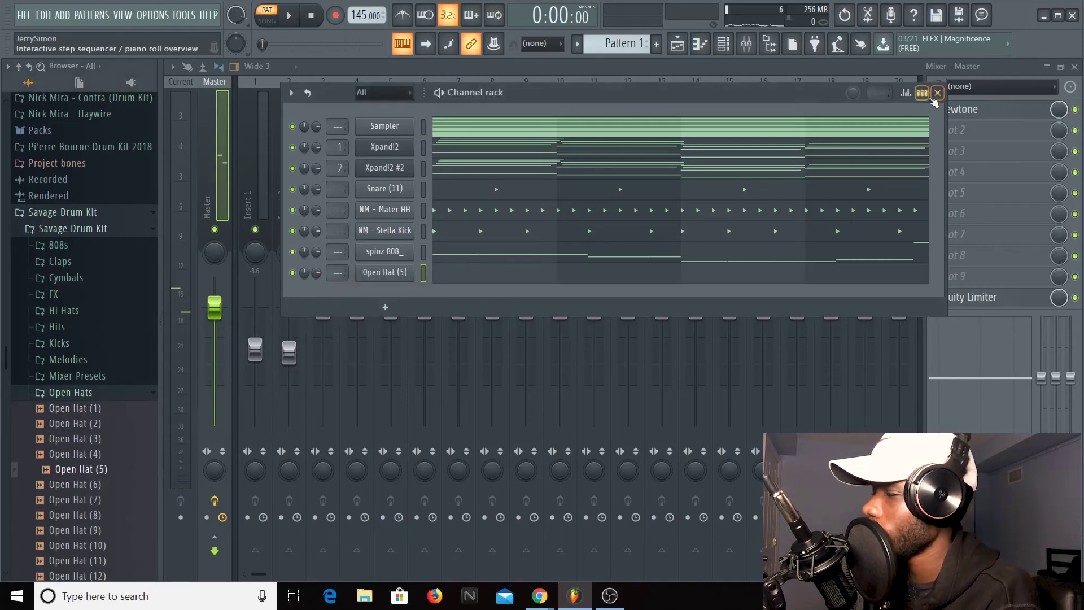
Place Open Hat (5) hits on steps 5 and 37 of the step sequencer while checking them in playback
click(923, 94)
drag(443, 310, 425, 311)
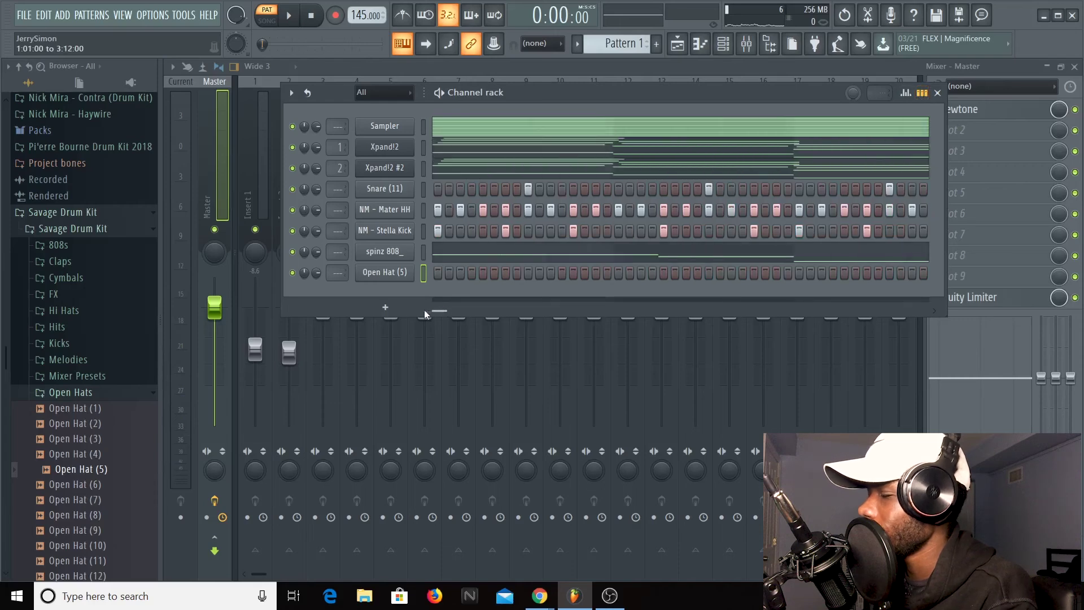
click(484, 273)
key(space)
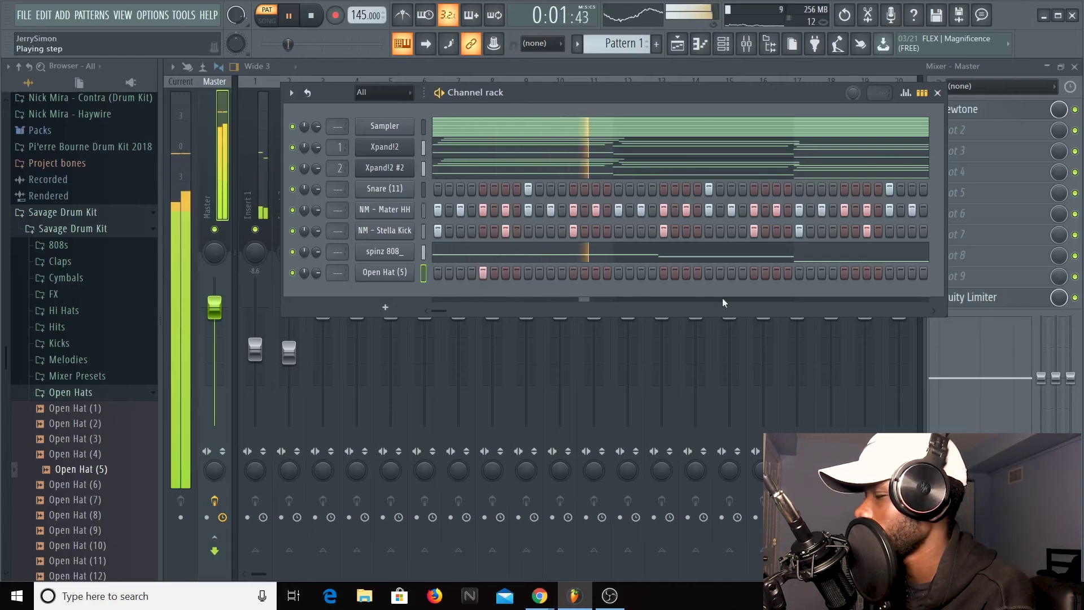
click(843, 273)
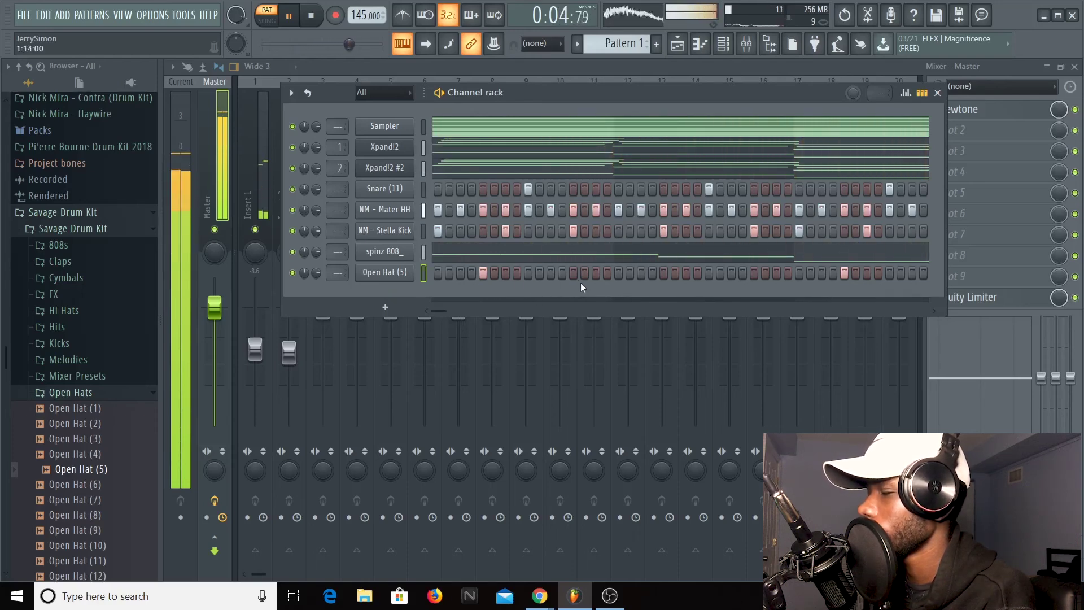
key(space)
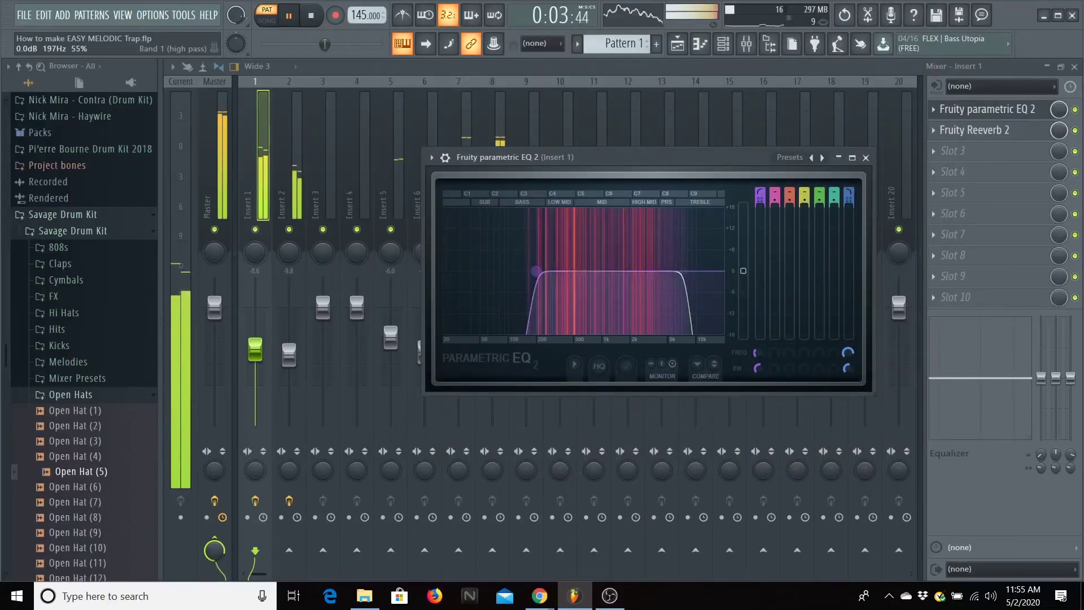
Open the Fruity Reeverb 2 effect on mixer Insert 1
click(975, 130)
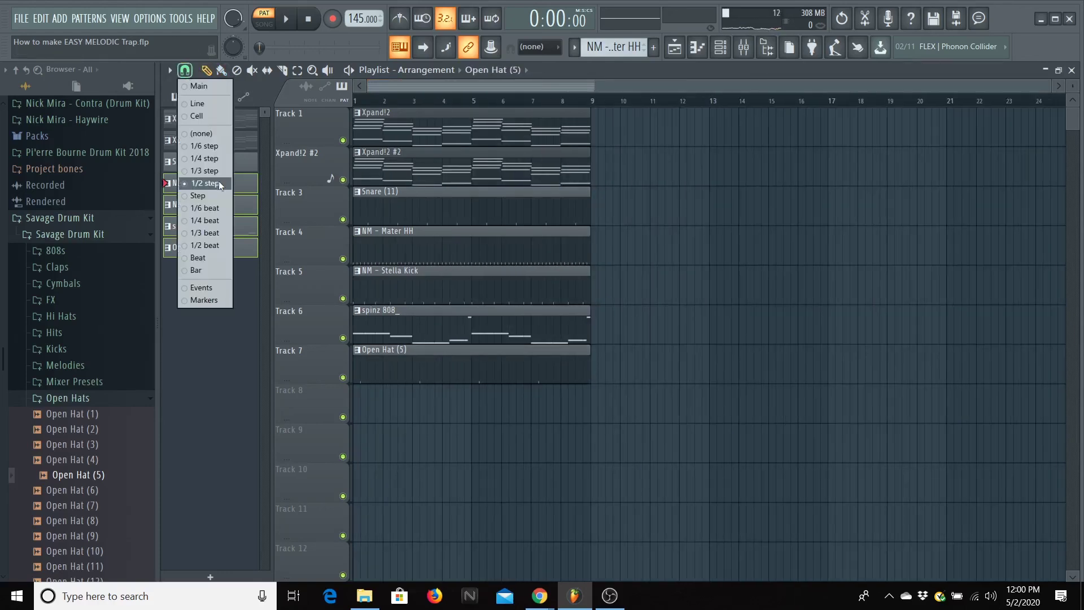
Set playlist snap to 1/2 step, then during playback trim NM - Mater HH to start at bar 13 and clear Xpand!2 #2, kick and open hat from bars 9–16
click(219, 183)
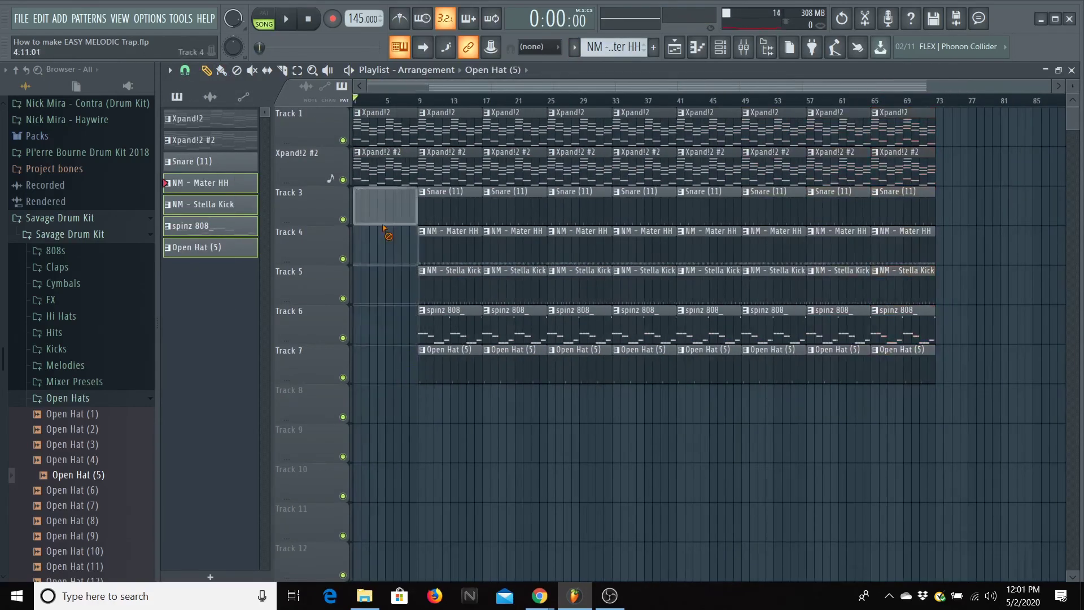
key(space)
drag(420, 369, 453, 370)
right_click(515, 131)
right_click(472, 374)
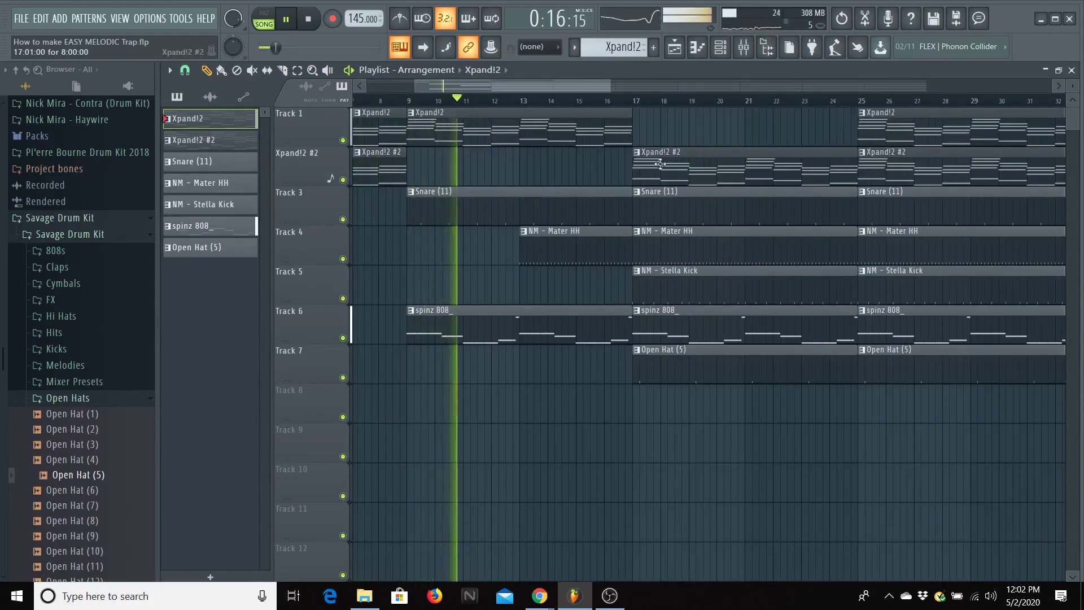
Restore the Xpand!2 clip at bar 17 and delete the Xpand!2 #2 clips at bars 17, 41, 49 and 57 and the 808 clip at bar 41
click(641, 137)
scroll(641, 137, down, 5)
right_click(709, 169)
right_click(773, 168)
right_click(703, 324)
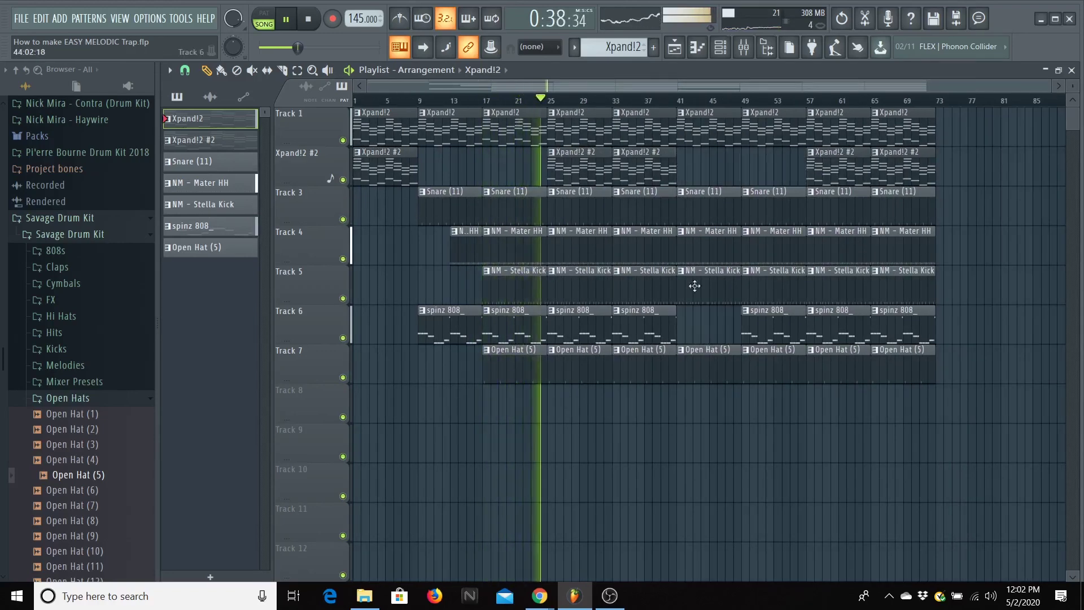
right_click(827, 172)
right_click(903, 130)
Select all clips in the section starting at bar 65 and duplicate them to extend the arrangement to bar 81
drag(663, 404, 563, 116)
drag(563, 113, 888, 113)
scroll(888, 112, up, 5)
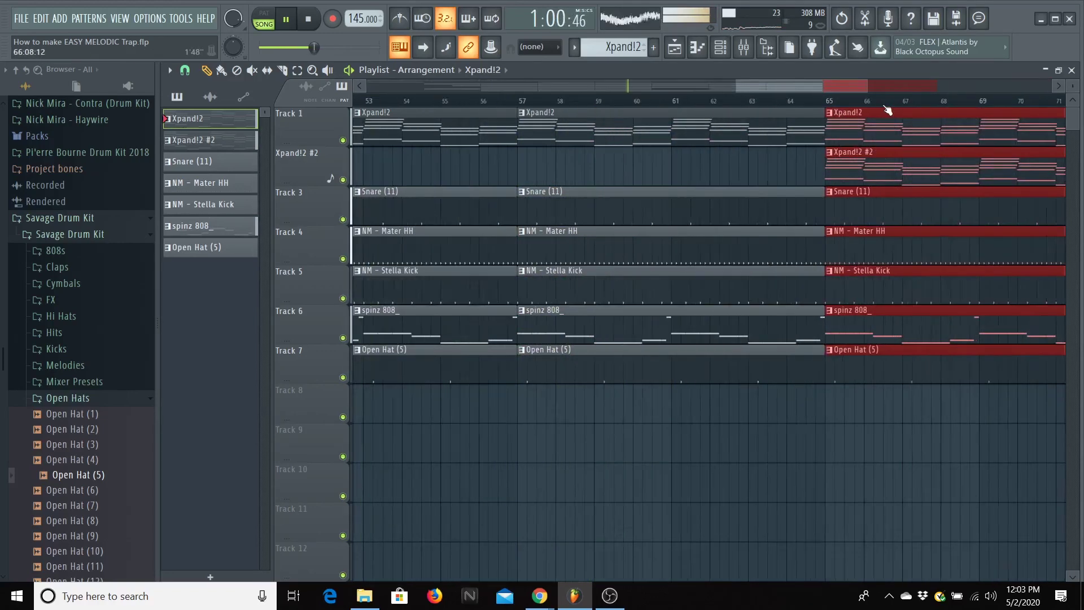
scroll(888, 112, down, 5)
key(ctrl+d)
Create an automation clip for the Master track's volume and return to the playlist
click(744, 47)
right_click(211, 314)
click(254, 397)
click(675, 48)
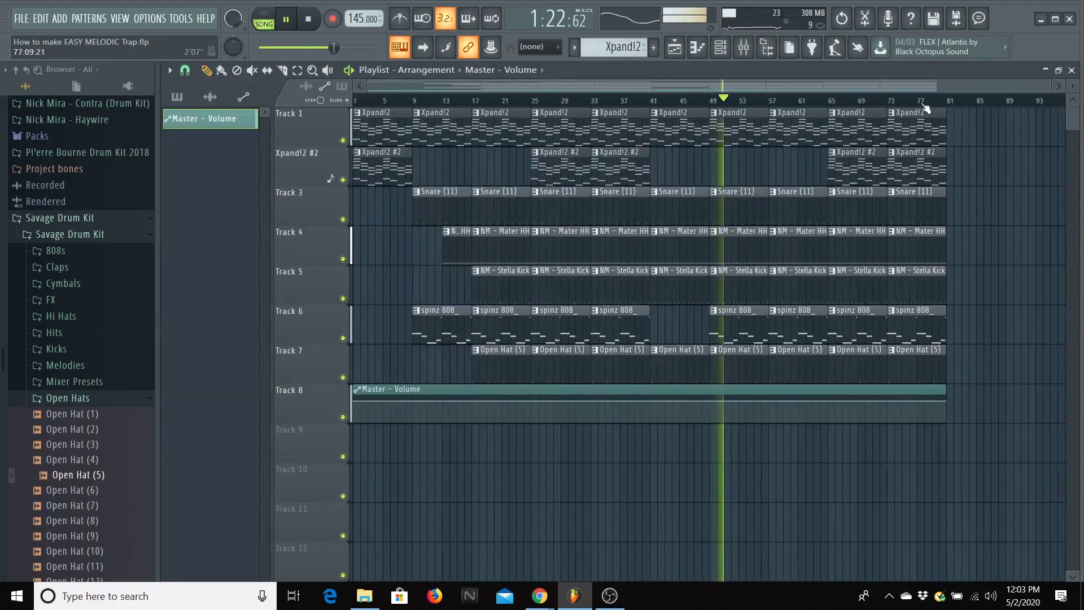
Stop playback, add a control point at bar 73 in the Master - Volume automation clip and open its options
scroll(945, 127, up, 3)
scroll(878, 188, down, 3)
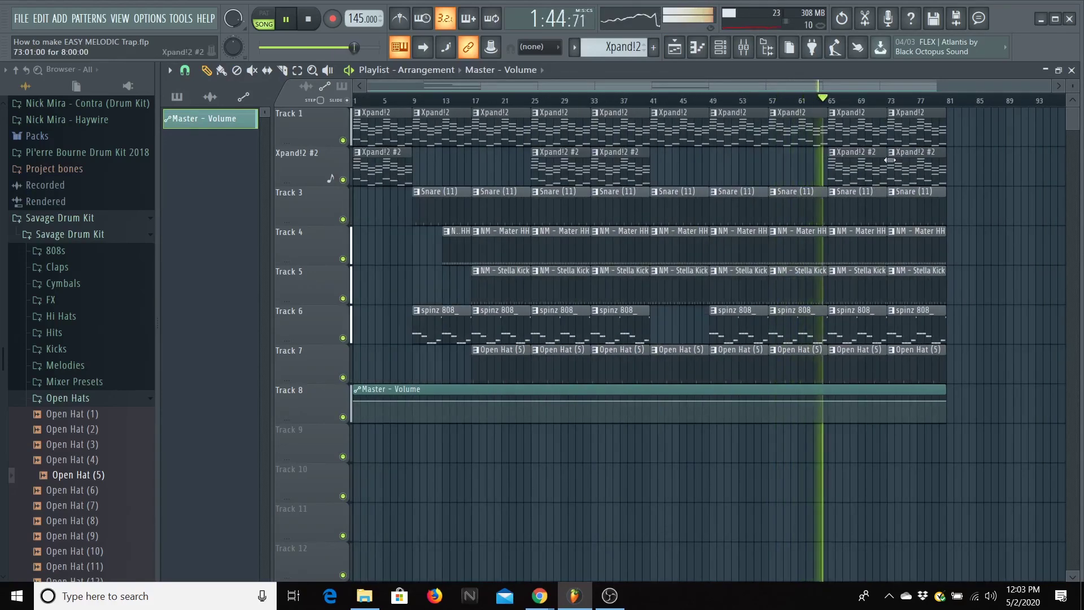
scroll(938, 395, up, 3)
right_click(970, 402)
key(space)
right_click(799, 401)
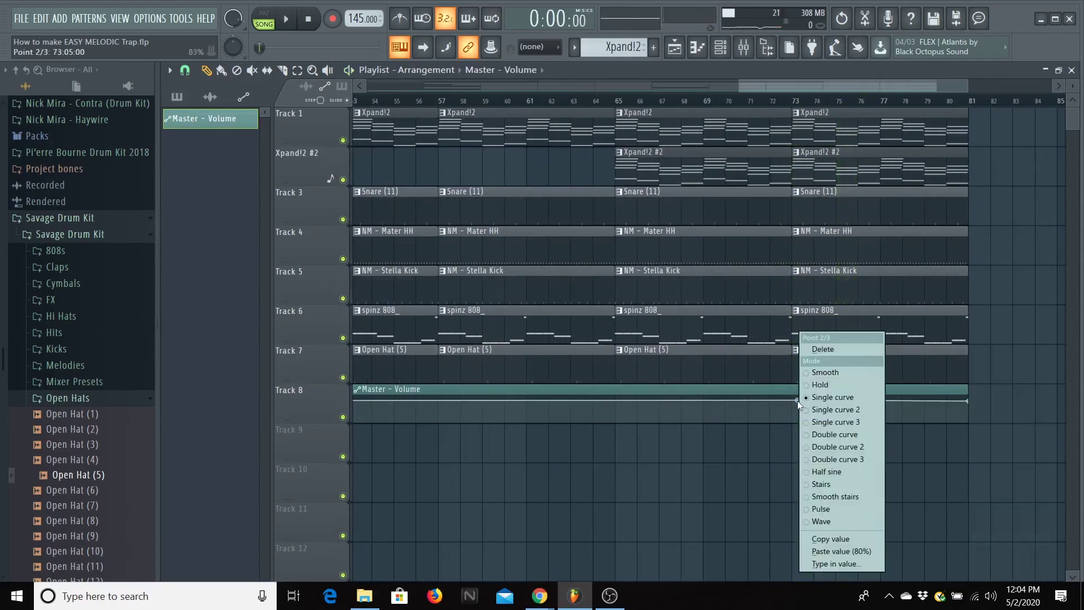